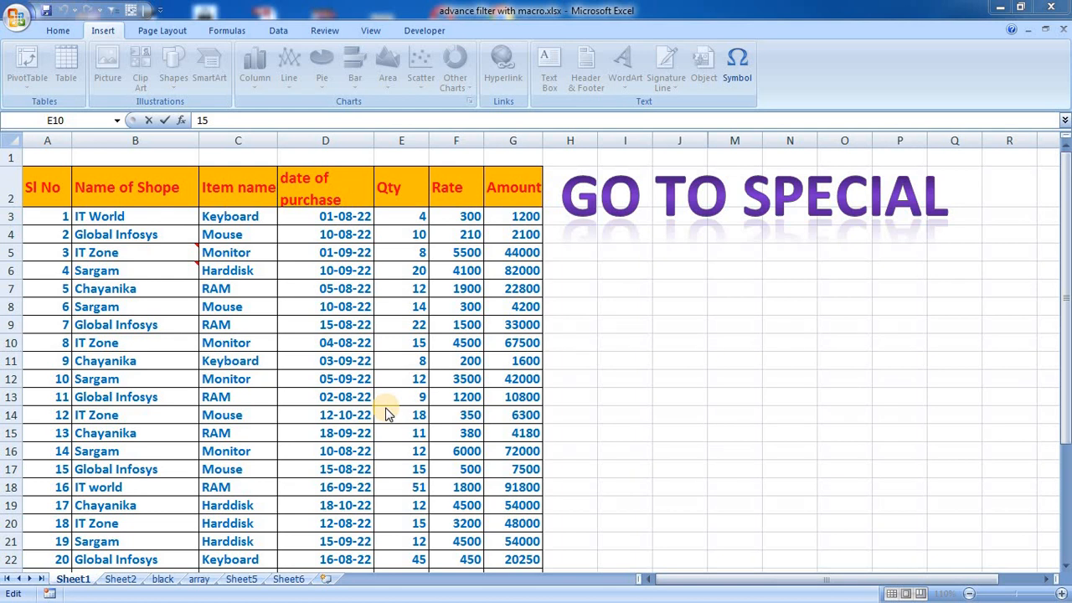
- Leave the cell being edited and view the selection options of Go To Special without applying any
left_click(385, 300)
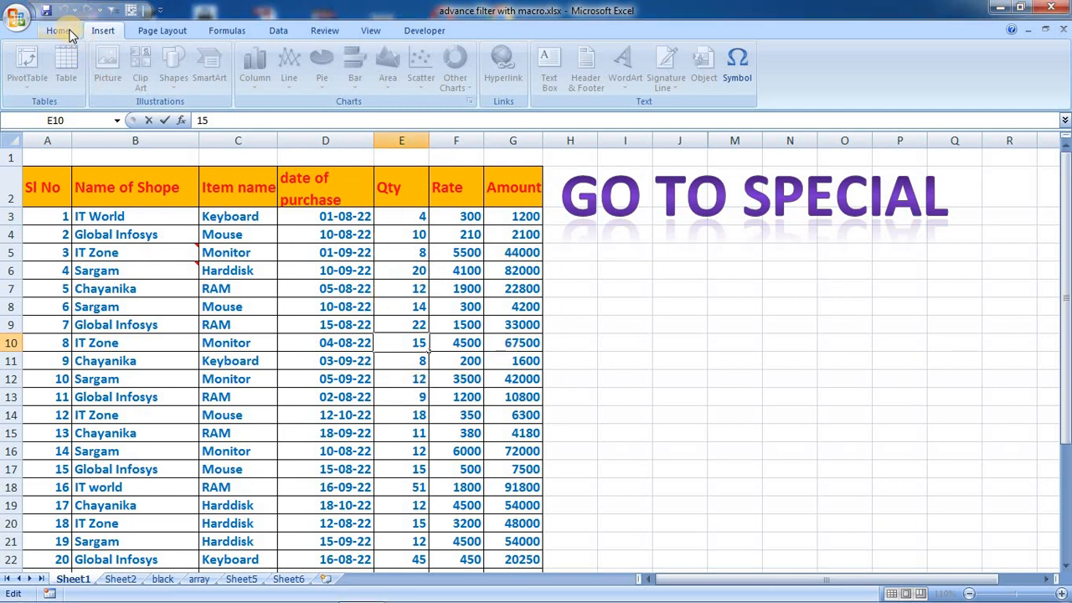
left_click(58, 31)
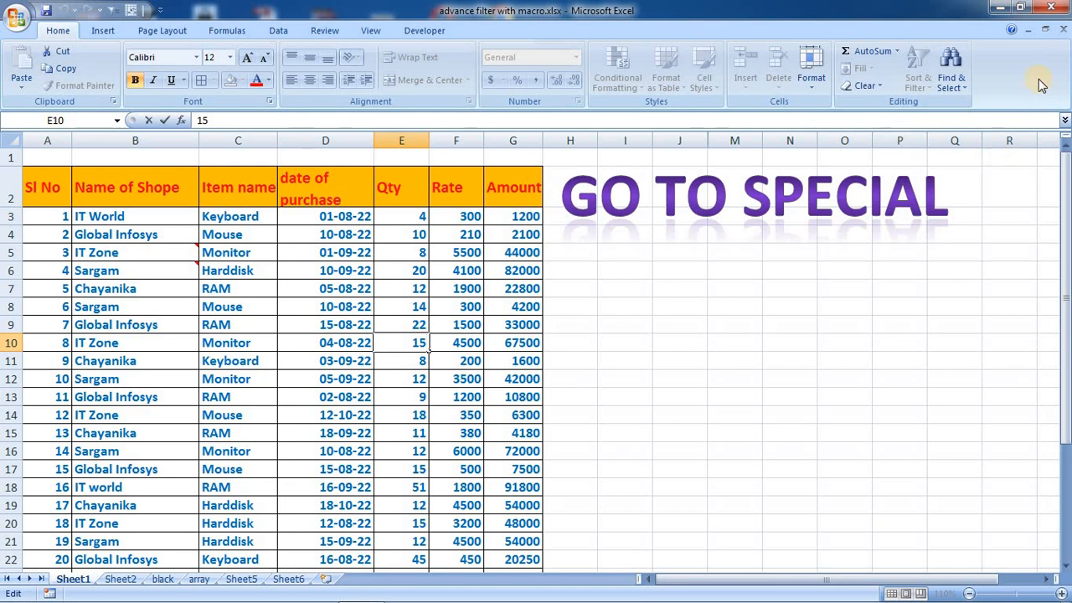
left_click(957, 84)
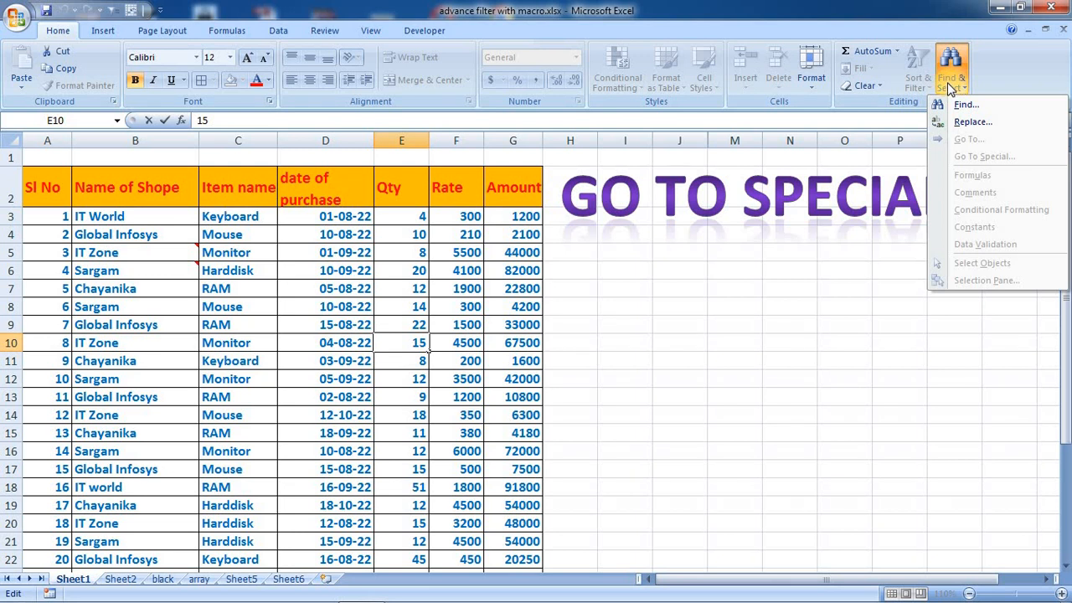
left_click(955, 82)
left_click(789, 307)
left_click(952, 80)
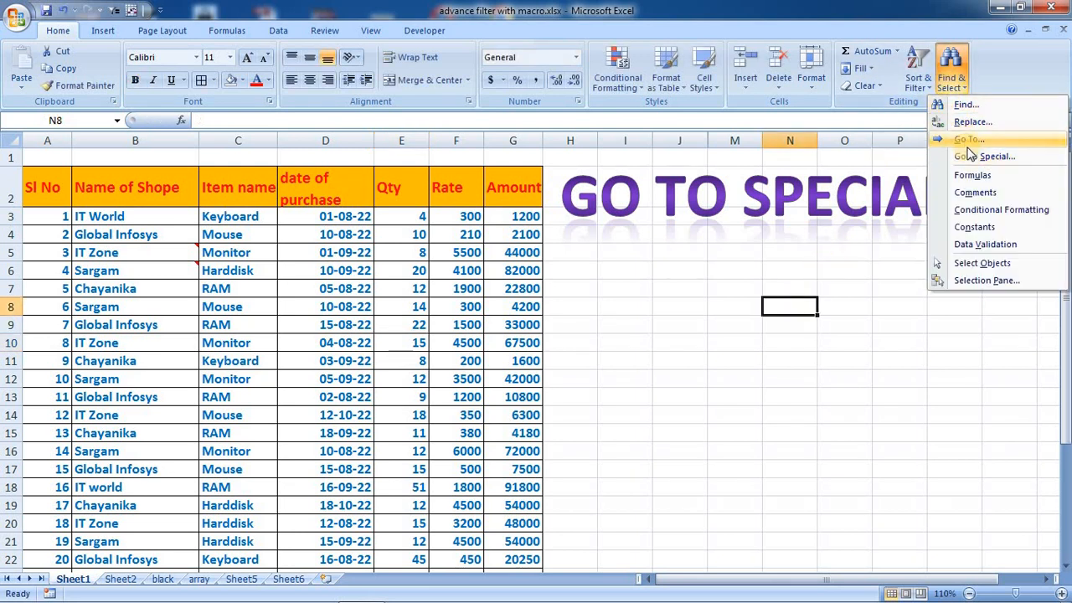
left_click(974, 159)
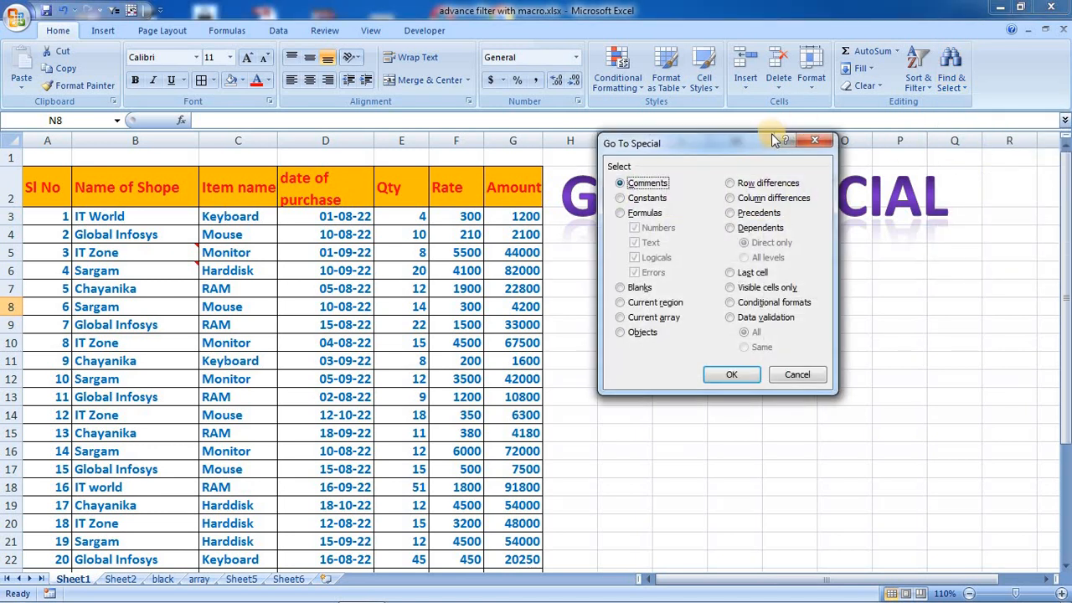
left_click_drag(750, 139, 663, 239)
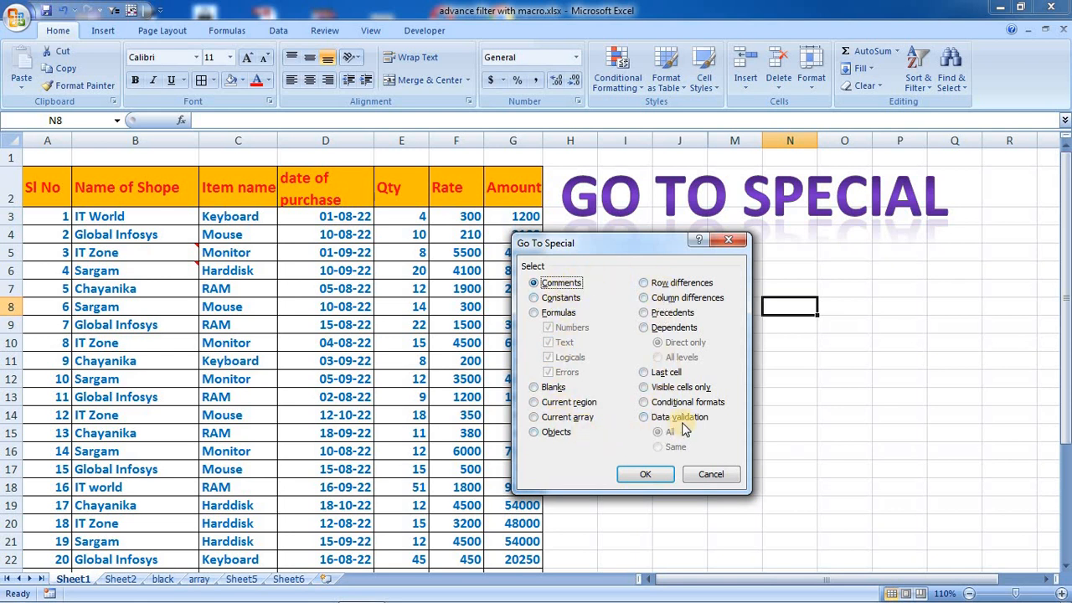
left_click(711, 477)
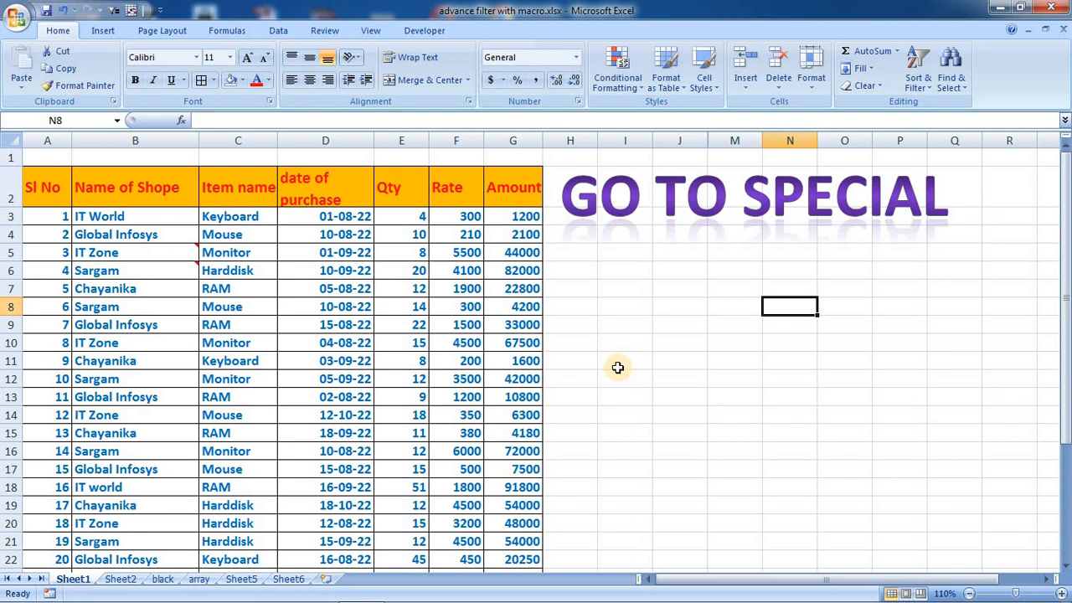
- Reach the Go To Special options twice by way of the Go To dialog, dismissing them each time
left_click(712, 483)
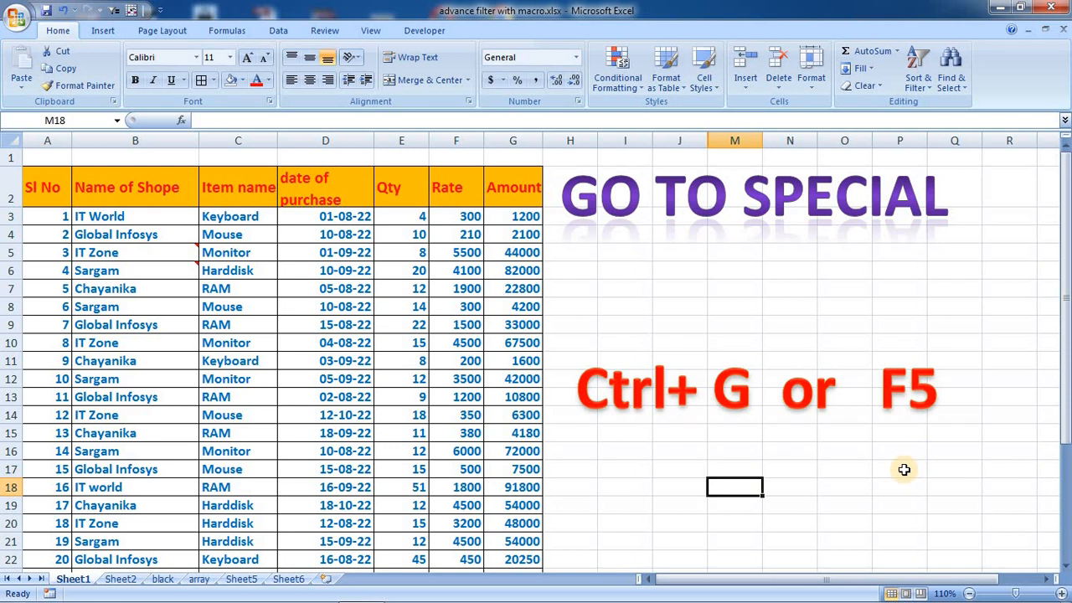
key("ctrl+g")
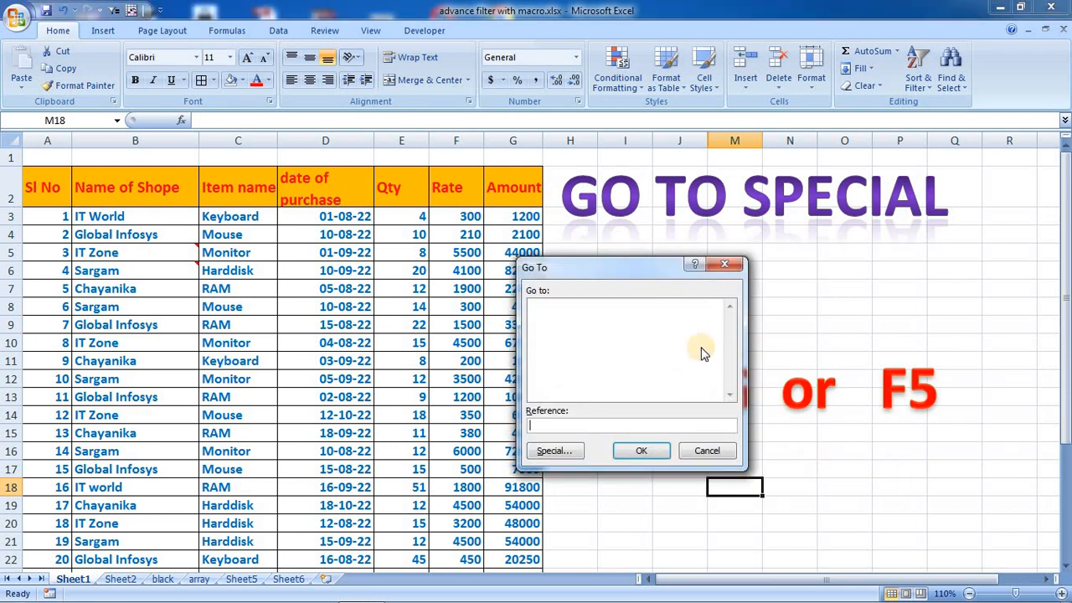
left_click(555, 451)
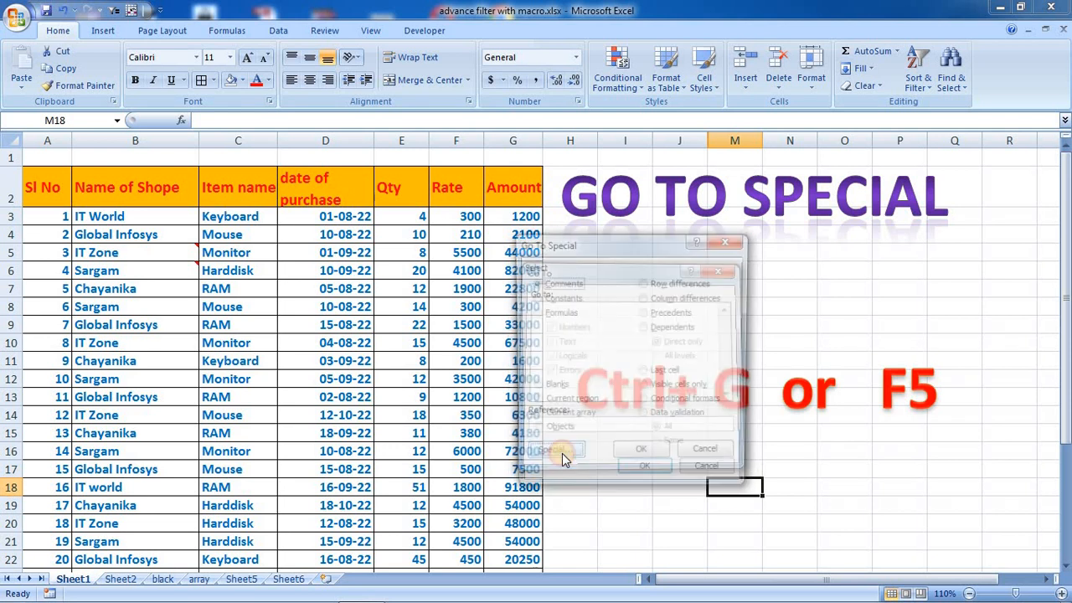
left_click(729, 240)
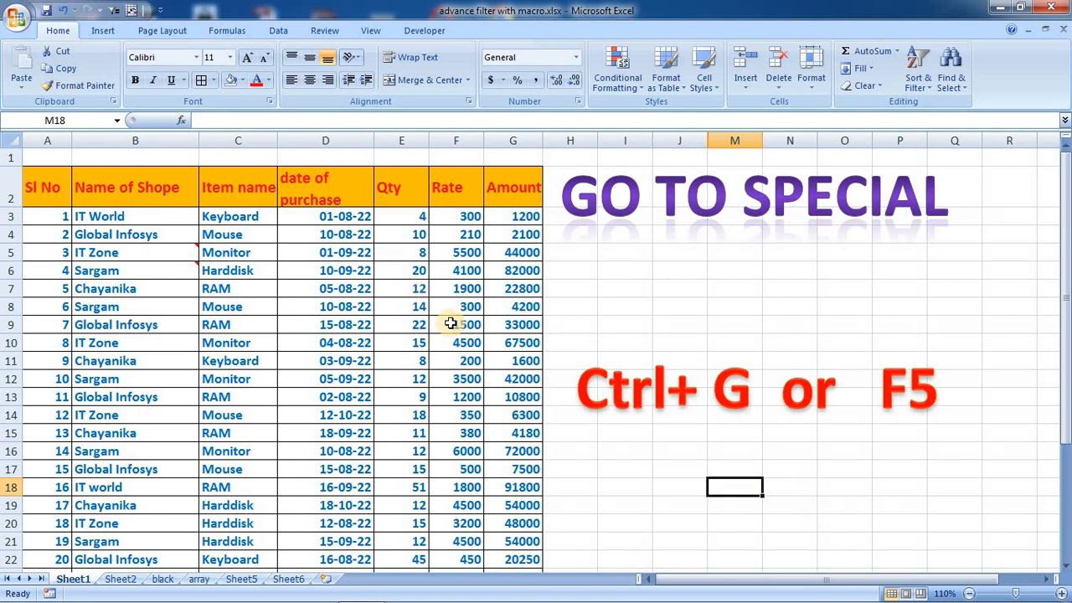
key("F5")
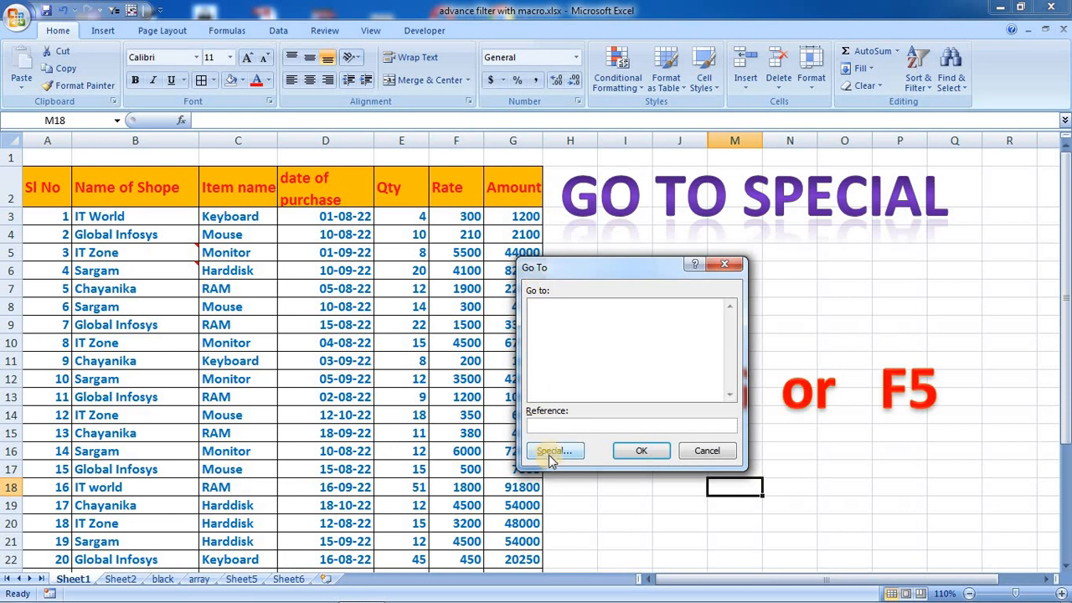
left_click(553, 452)
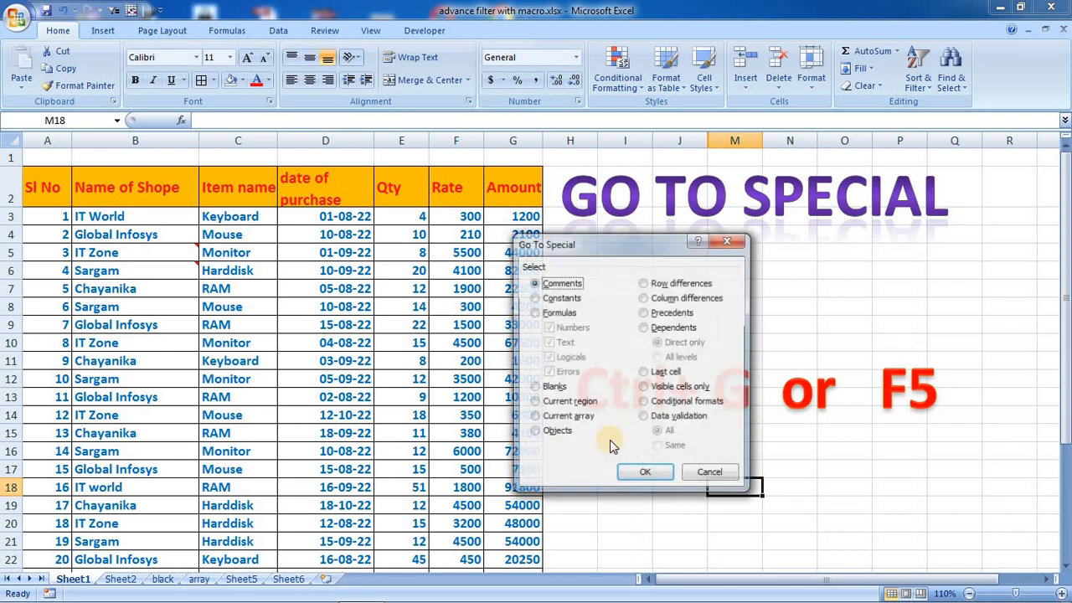
left_click(739, 244)
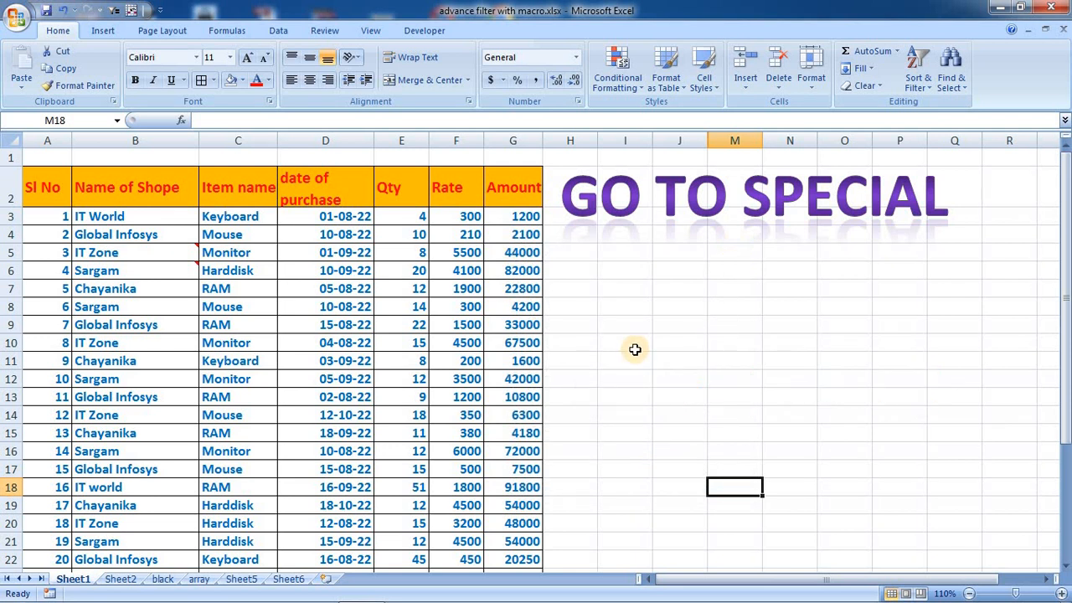
- Select all cells with comments on Sheet1 using Go To Special and view the comment on cell B5
left_click(635, 350)
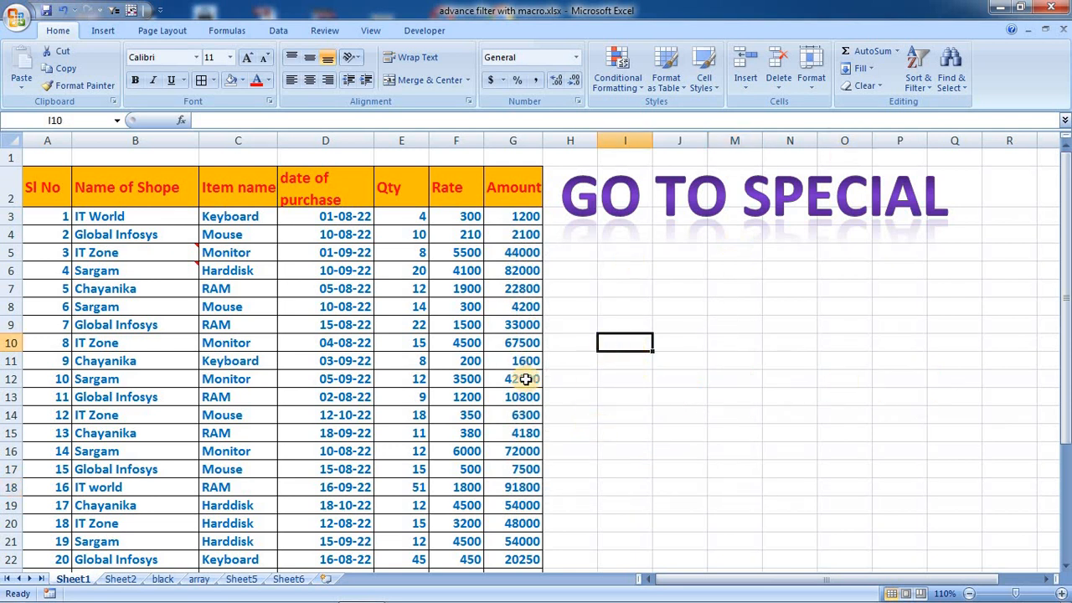
left_click(964, 91)
left_click(974, 157)
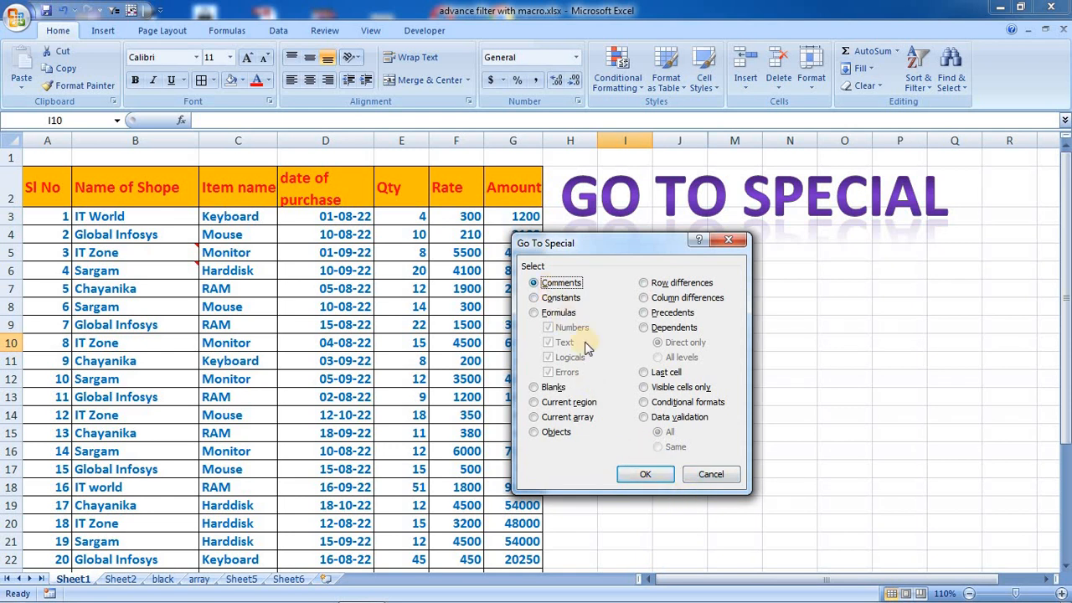
left_click(646, 475)
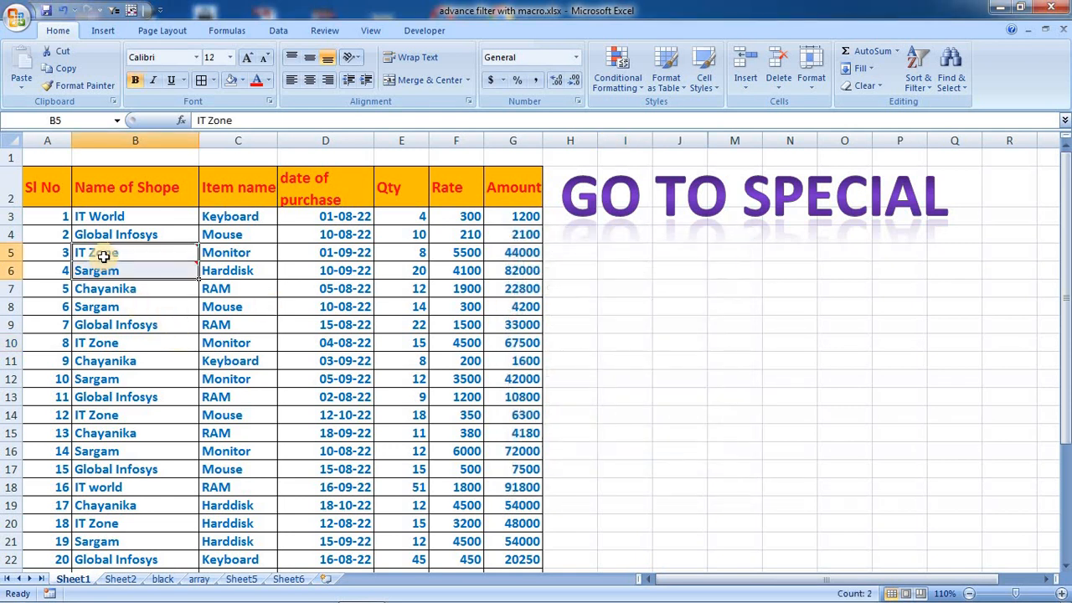
mouse_move(155, 257)
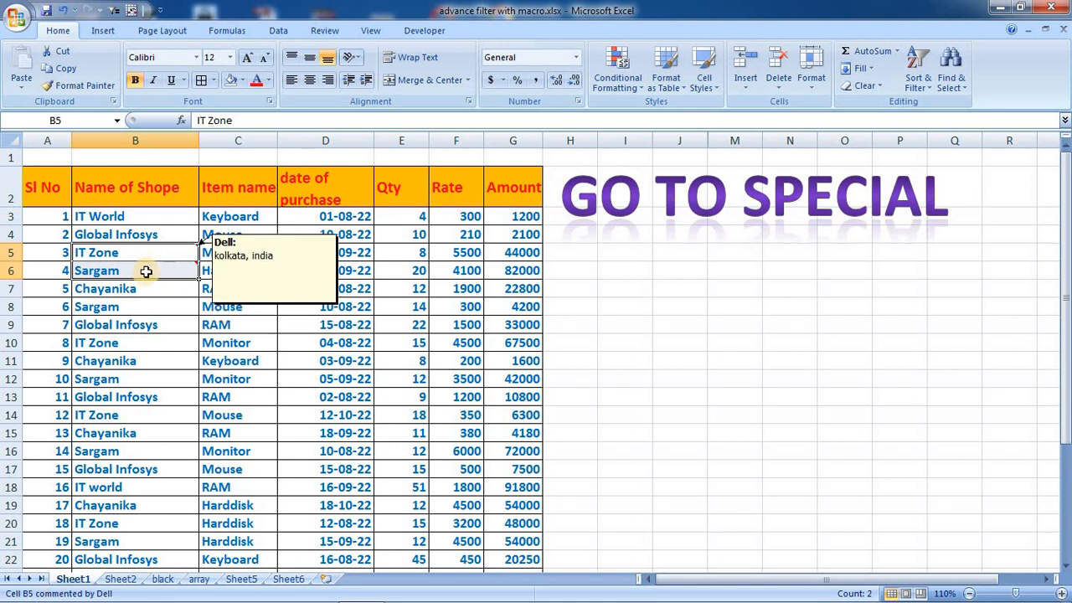
- Add a comment reading "redsdafsadfsad" to cell B10 and display it
left_click(164, 346)
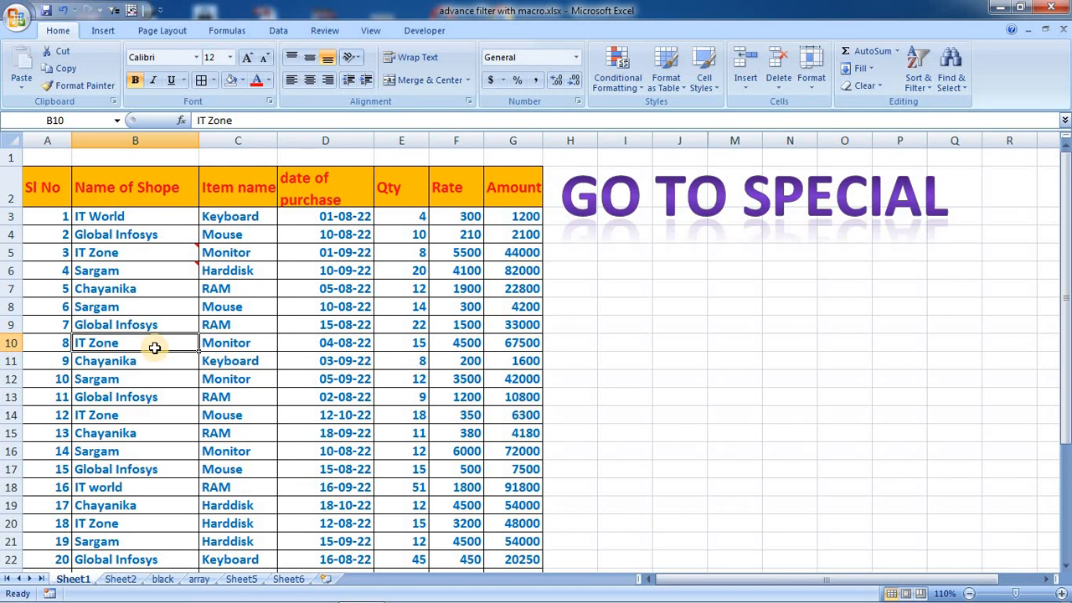
right_click(156, 343)
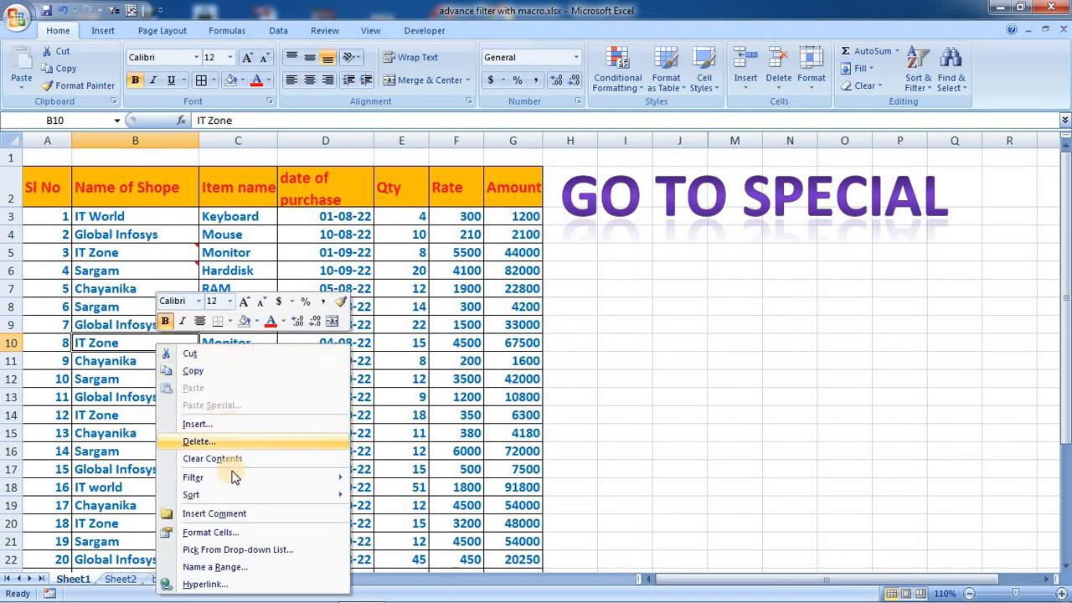
left_click(228, 512)
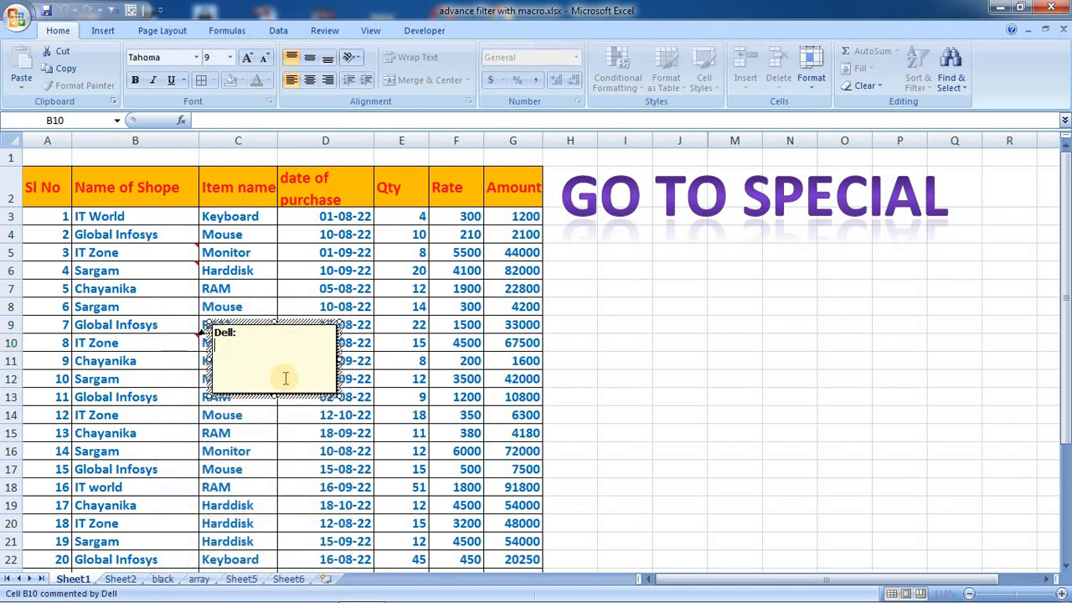
type("redsdafsadfsad")
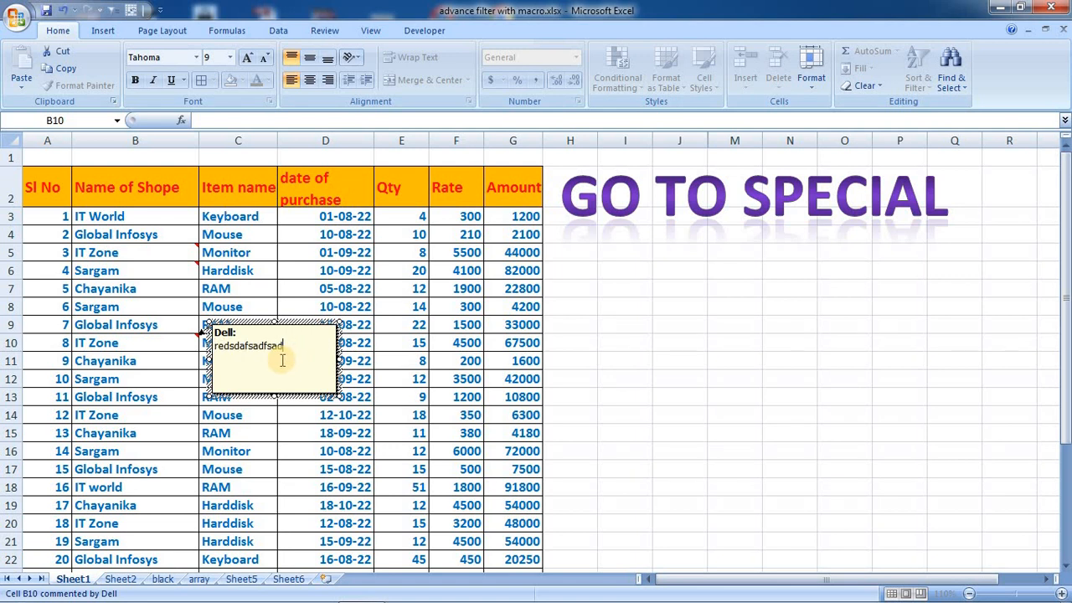
left_click(223, 371)
left_click(172, 374)
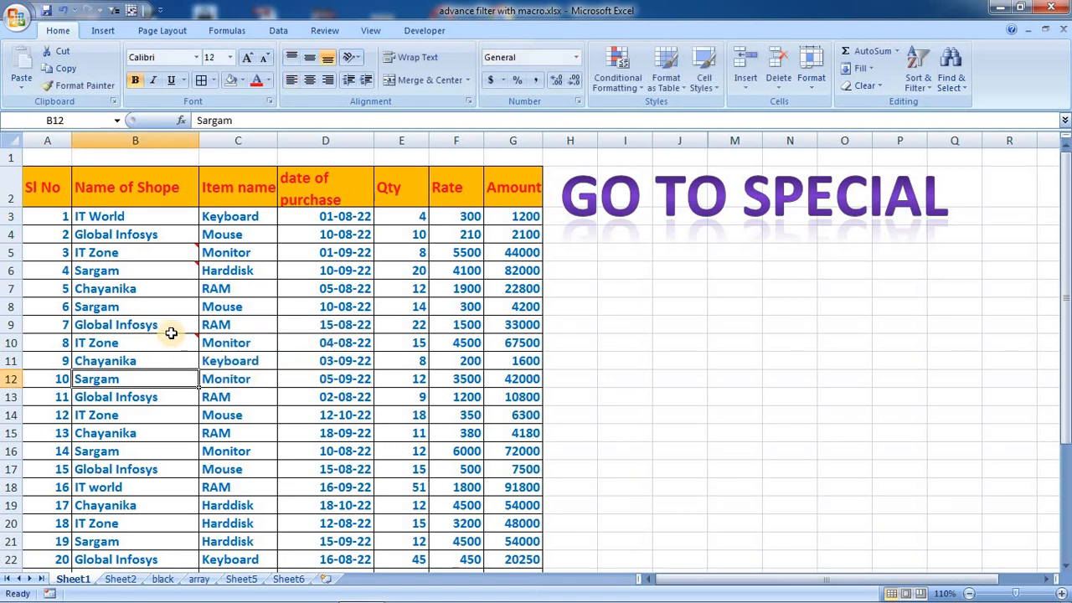
left_click(173, 343)
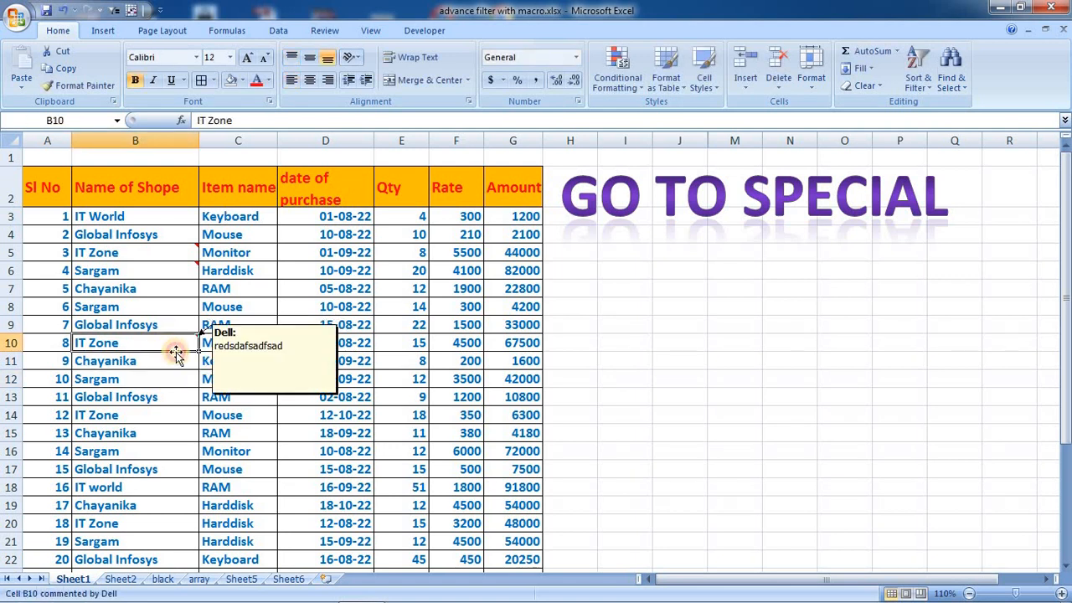
left_click(951, 74)
left_click(985, 159)
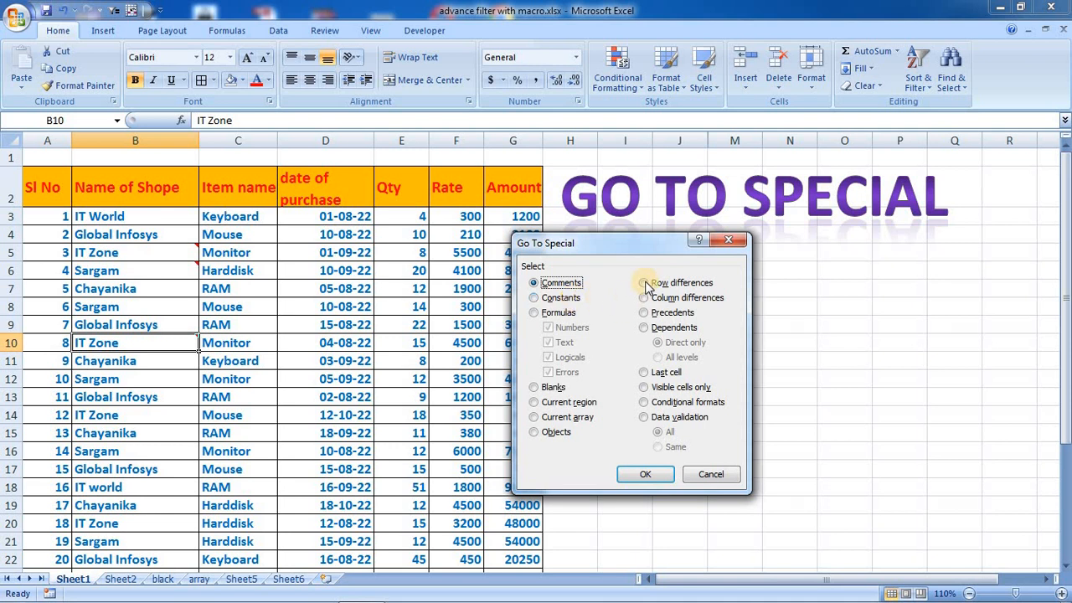
left_click(730, 243)
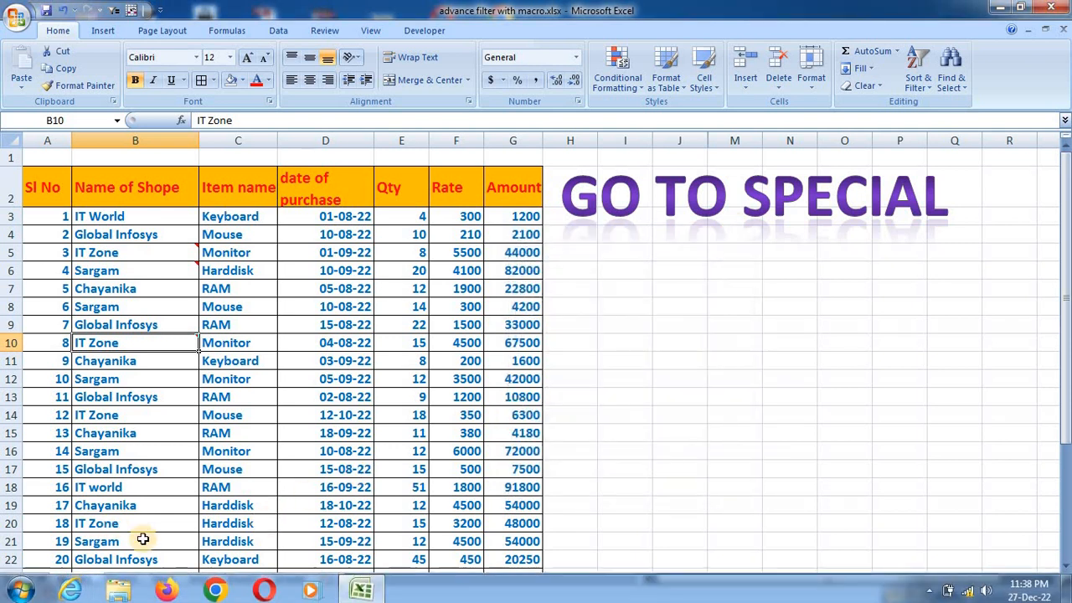
- On Sheet2, select only the numeric constants in the table B6:K13 with Go To Special, excluding text, logicals and errors
left_click(120, 578)
left_click(428, 409)
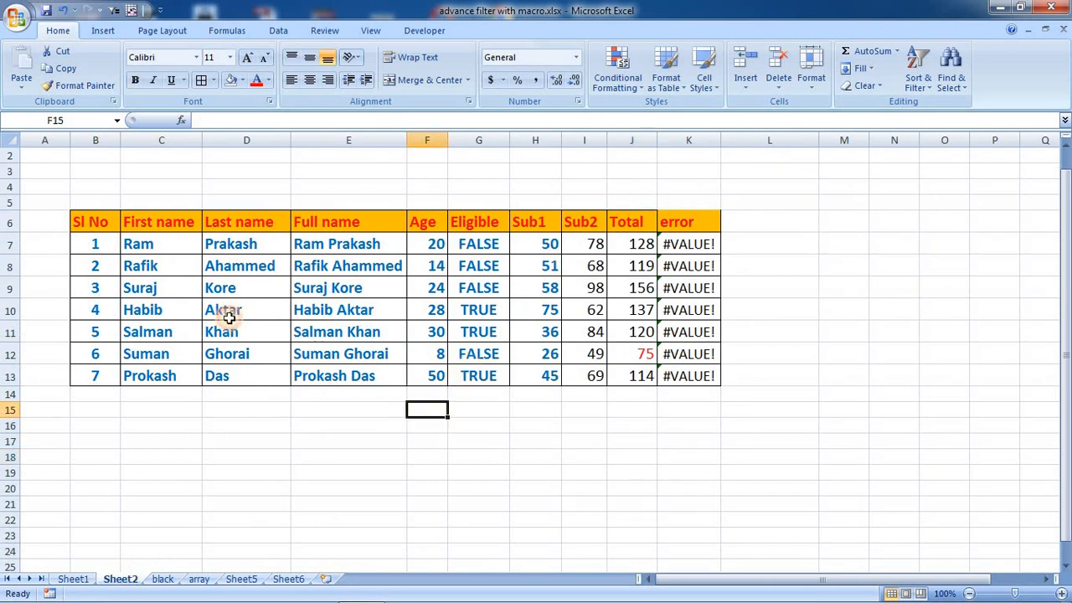
left_click_drag(89, 220, 680, 375)
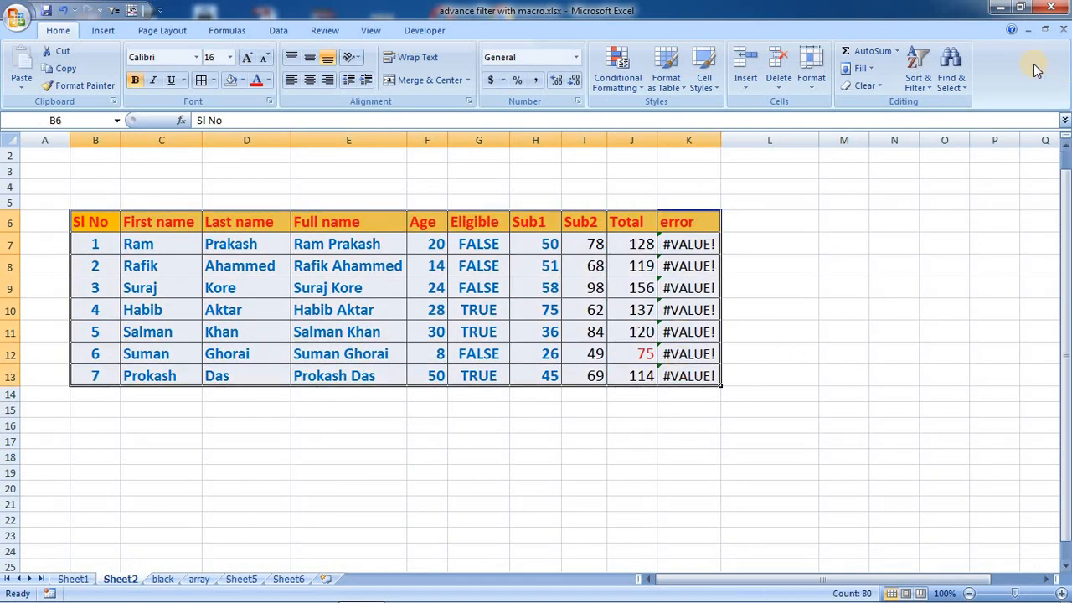
left_click(964, 84)
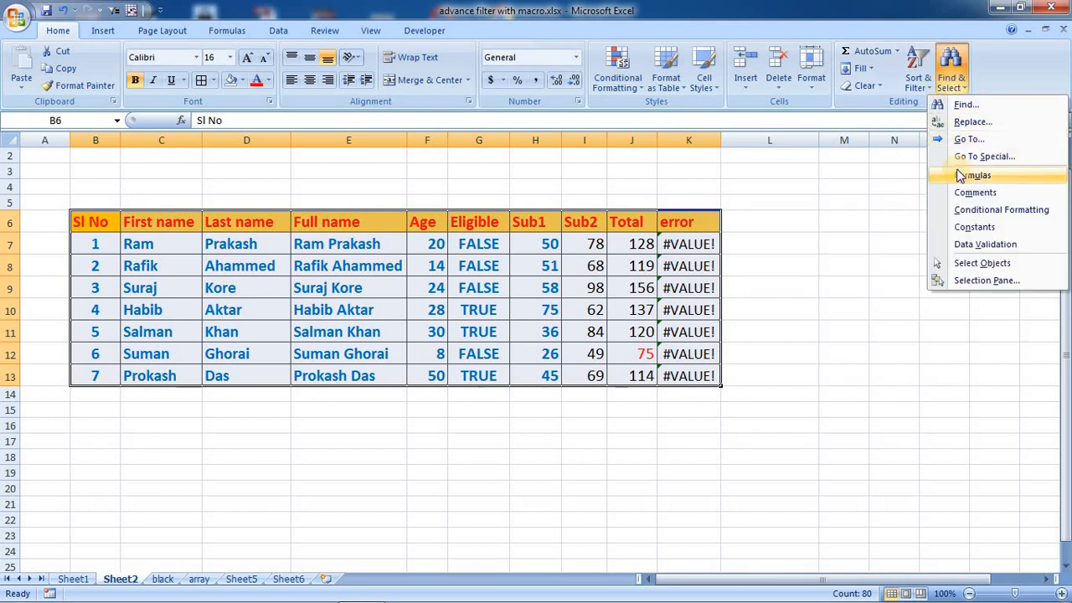
left_click(1001, 158)
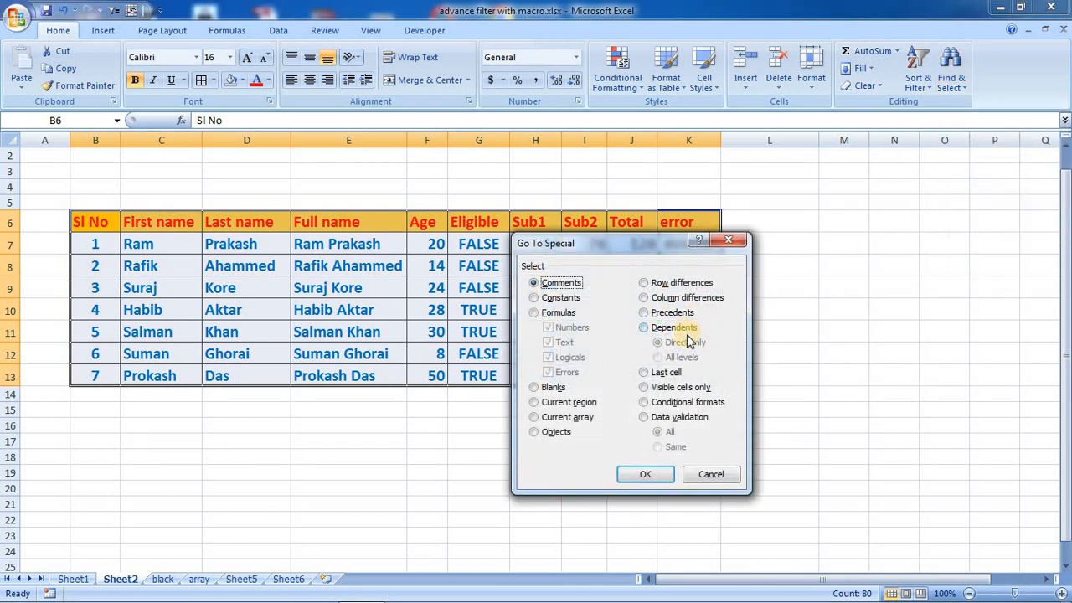
left_click(556, 299)
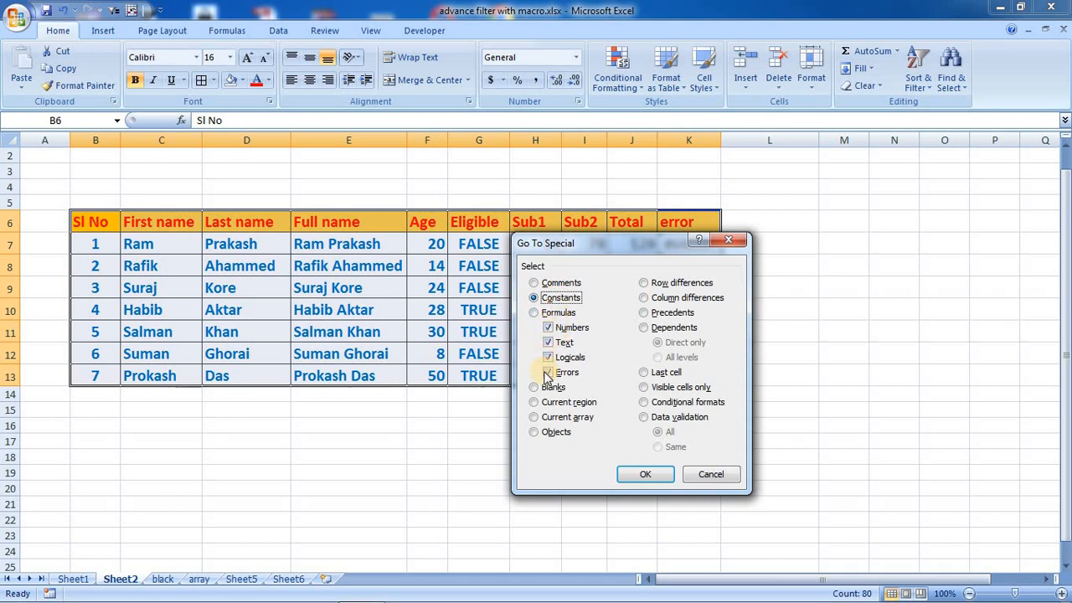
left_click(549, 358)
left_click(550, 358)
left_click(550, 372)
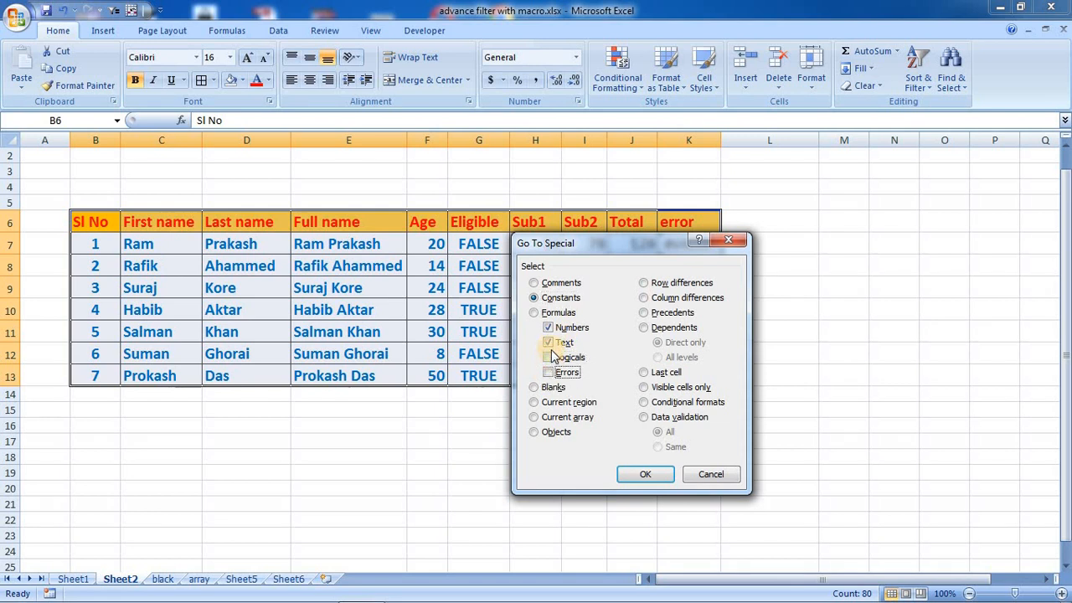
left_click(550, 343)
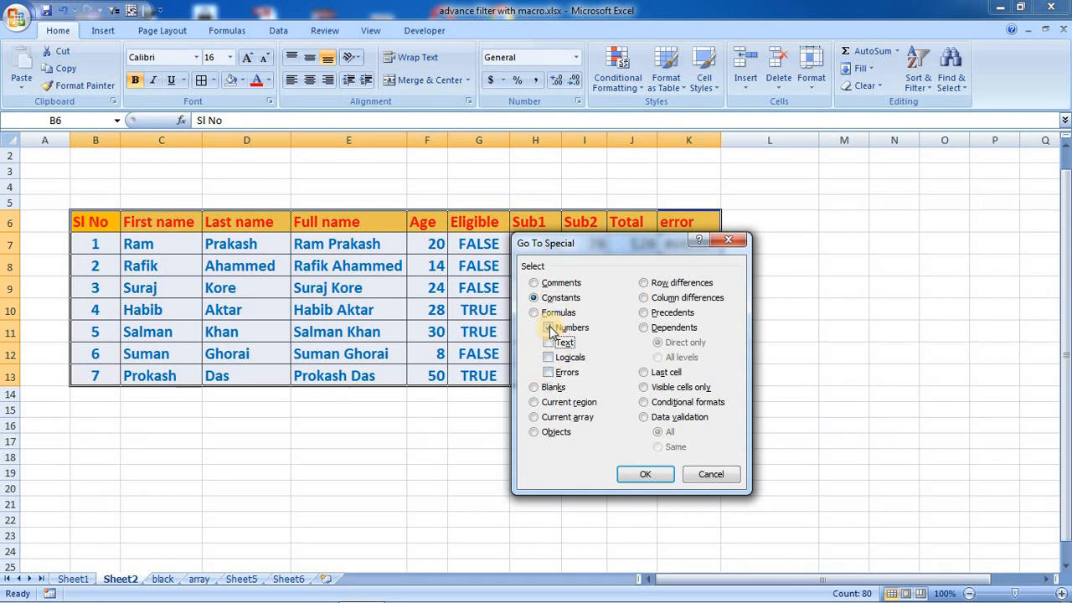
left_click(636, 475)
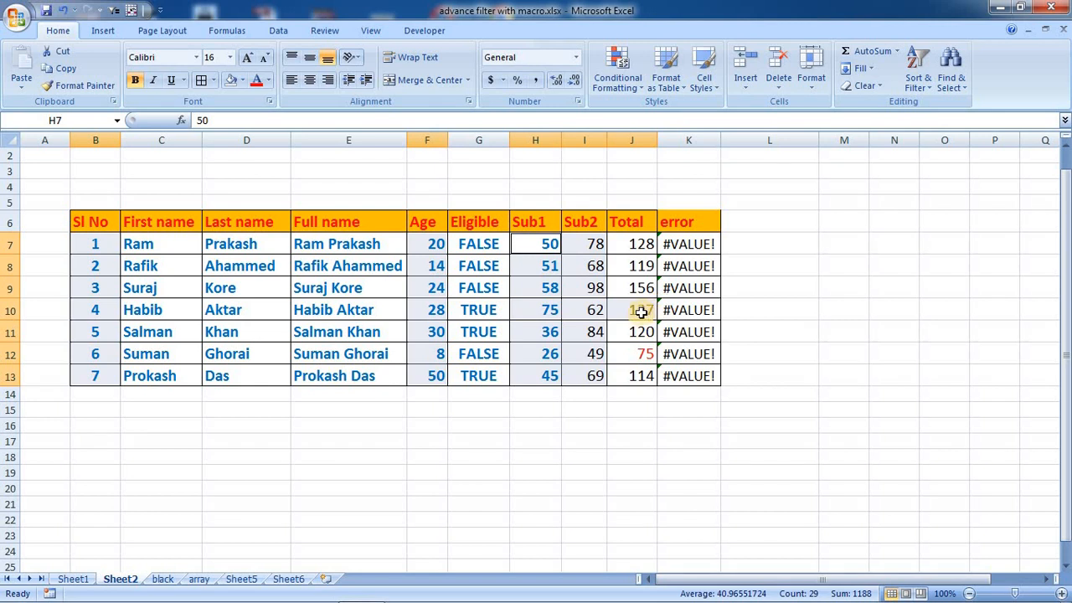
- Inspect the formulas behind the Total values in cells J7 and J8
left_click(635, 244)
left_click(632, 267)
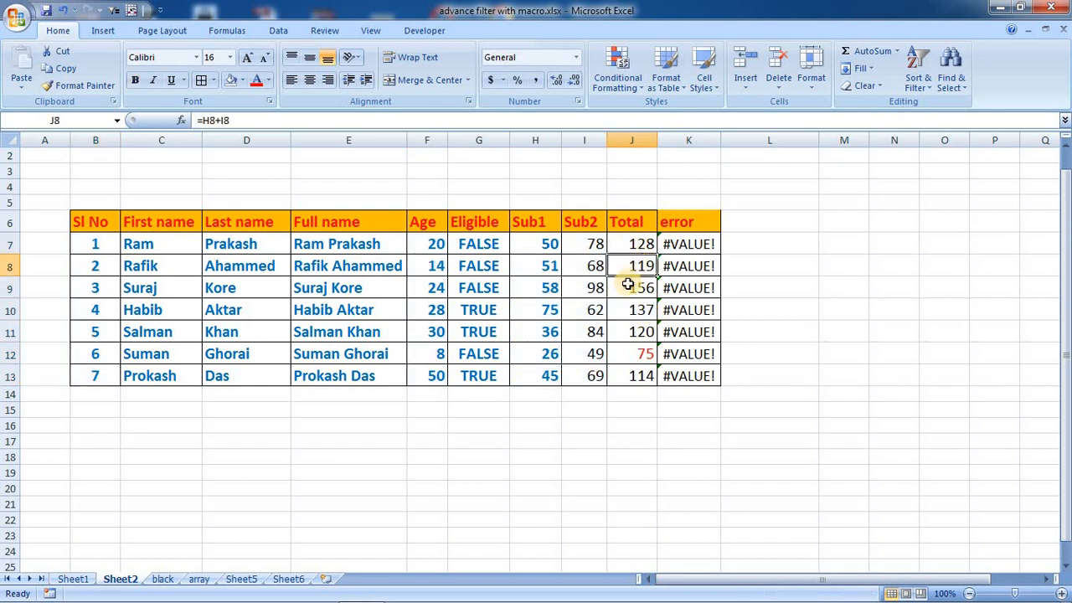
- Inspect the contents of Total cells J9 and J10 and of the individual cells in the Sub2 and Sub1 columns
left_click(630, 287)
left_click(630, 308)
left_click(589, 244)
left_click(586, 267)
left_click(578, 287)
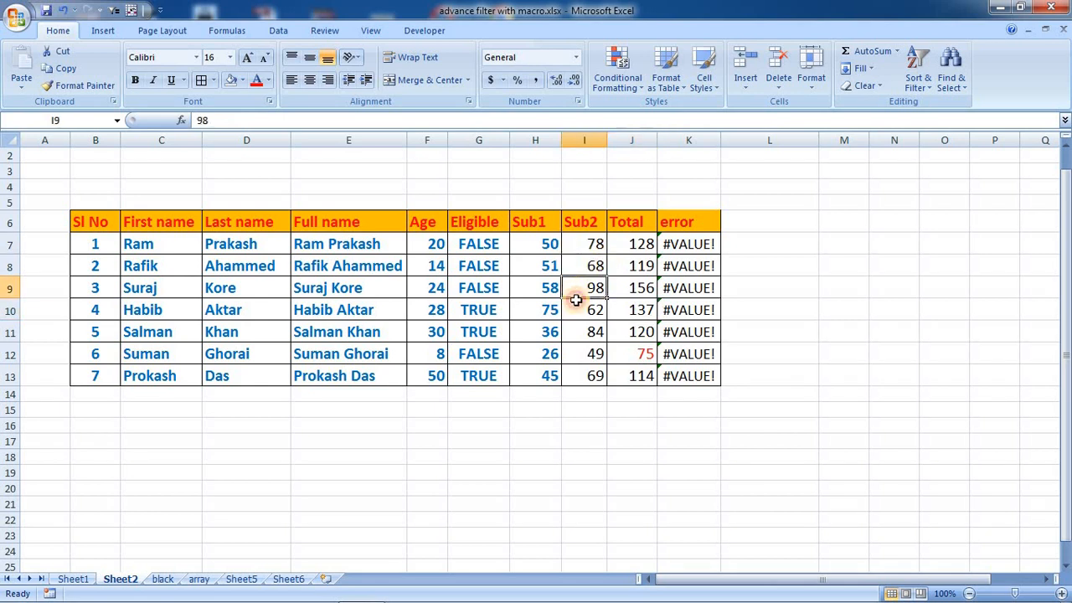
left_click(576, 310)
left_click(573, 331)
left_click(571, 353)
left_click(565, 375)
left_click(549, 376)
left_click(548, 354)
left_click(546, 331)
left_click(546, 310)
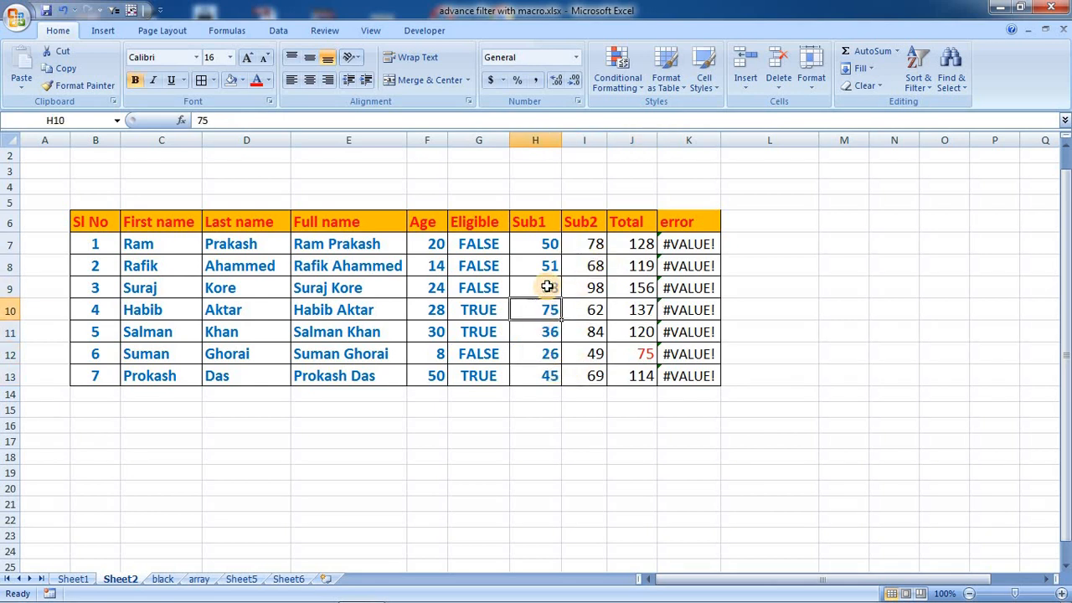
left_click(545, 288)
left_click(546, 266)
left_click(544, 244)
left_click(579, 257)
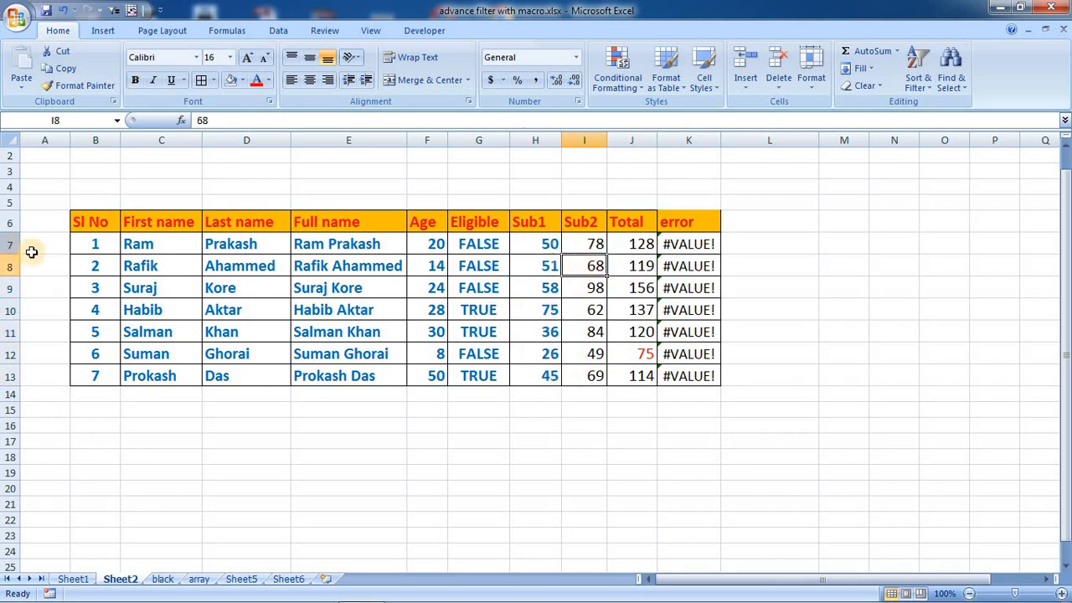
- Select only the text constants on Sheet2 with Go To Special, excluding numbers, logicals and errors
left_click(80, 252)
left_click_drag(79, 255, 512, 294)
key("Escape")
left_click(506, 296)
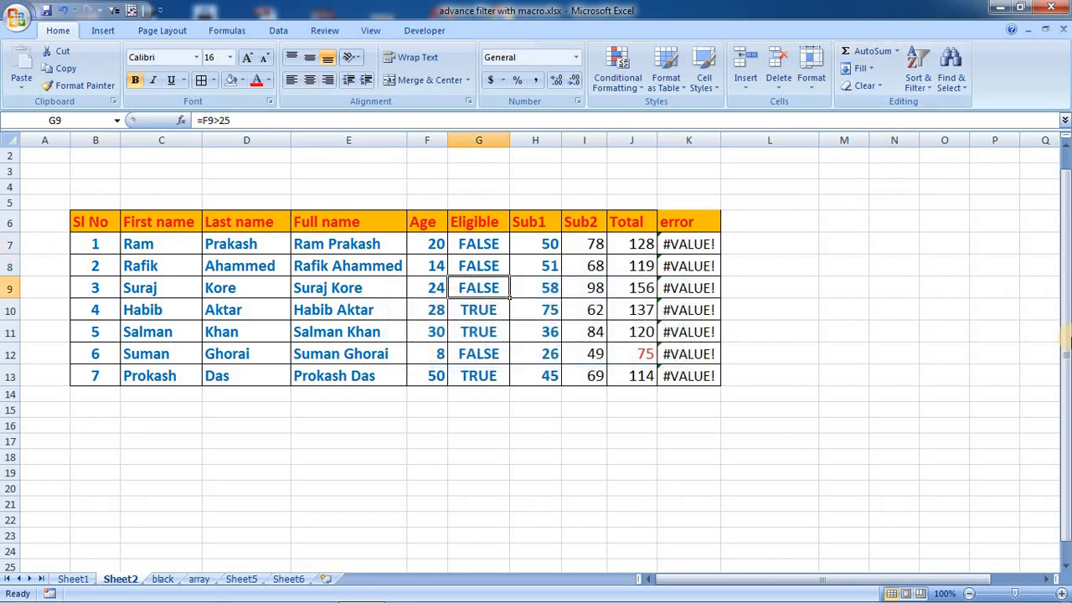
left_click(952, 78)
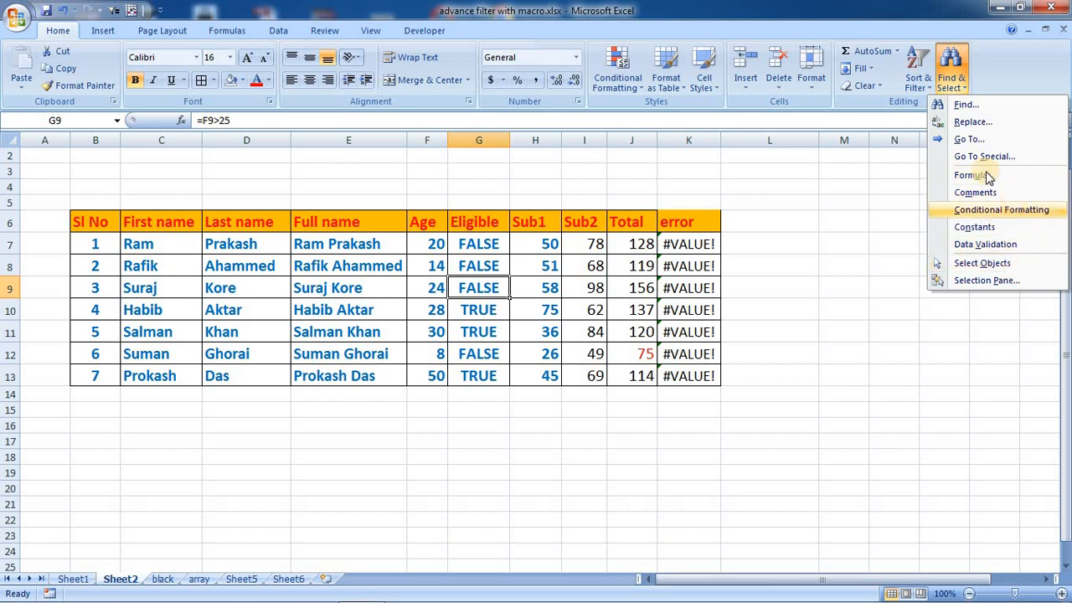
left_click(930, 139)
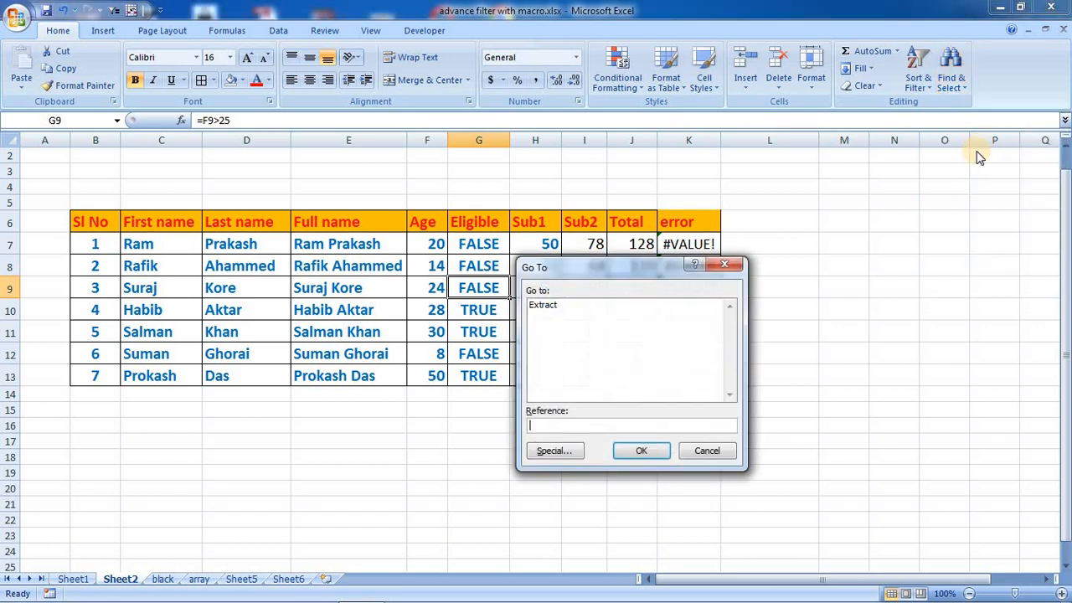
left_click(580, 457)
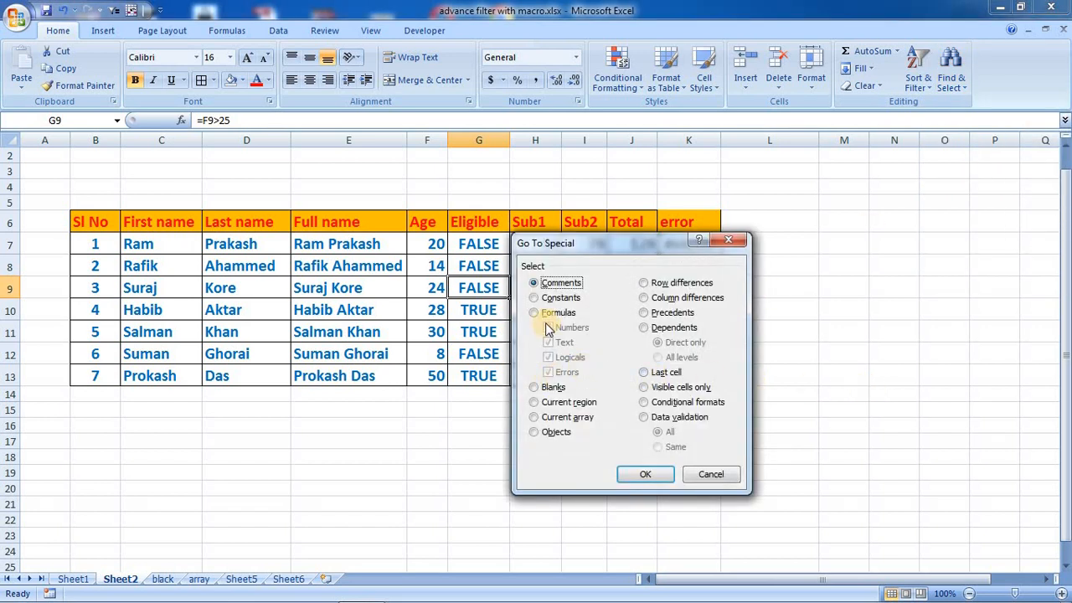
left_click(533, 298)
left_click(548, 327)
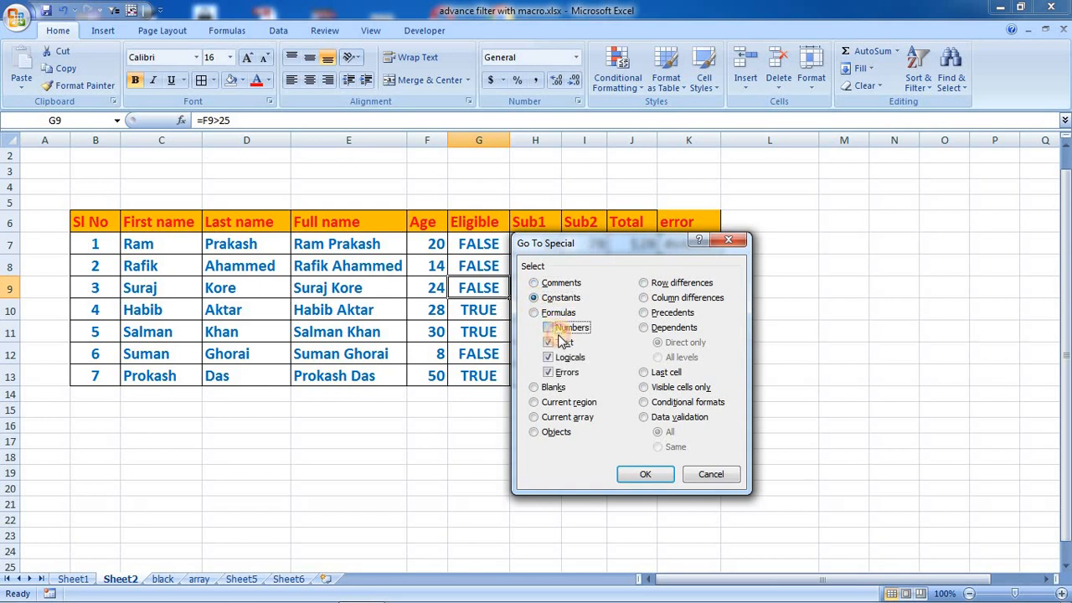
left_click(548, 342)
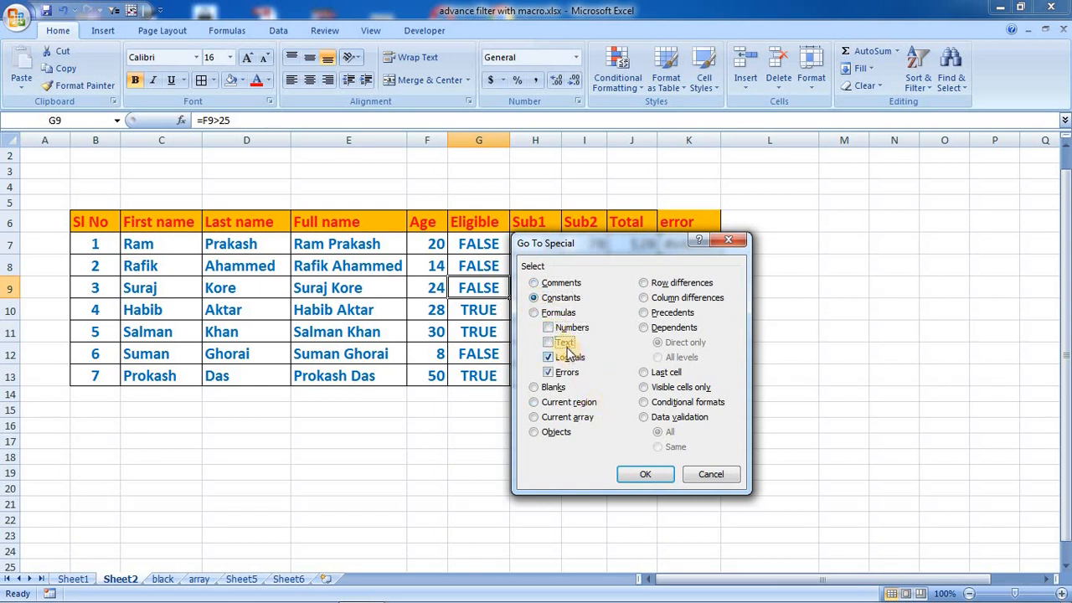
left_click(567, 358)
left_click(563, 372)
left_click(561, 342)
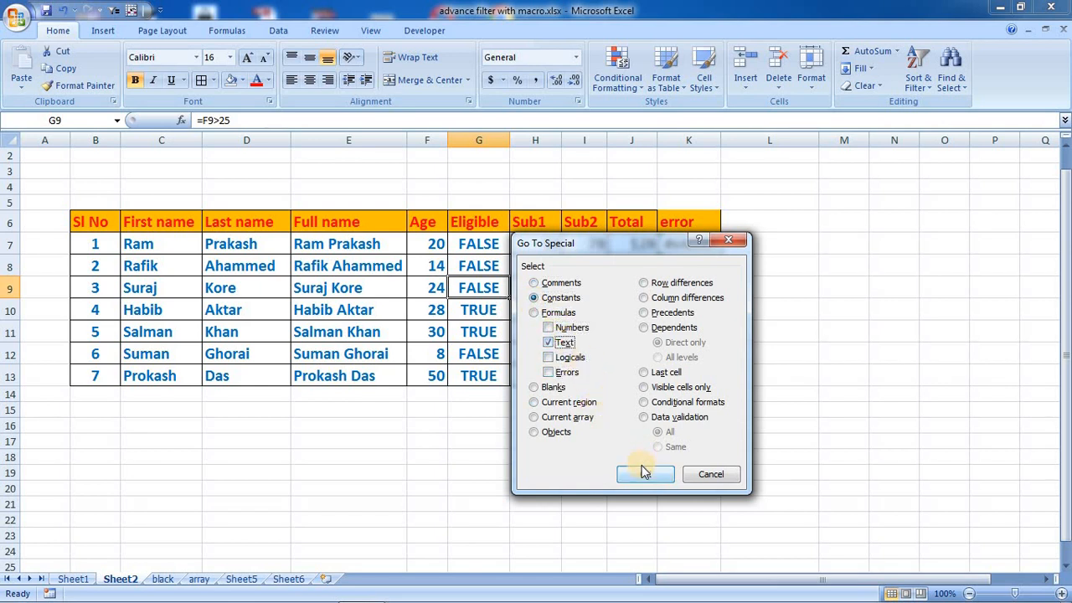
left_click(645, 475)
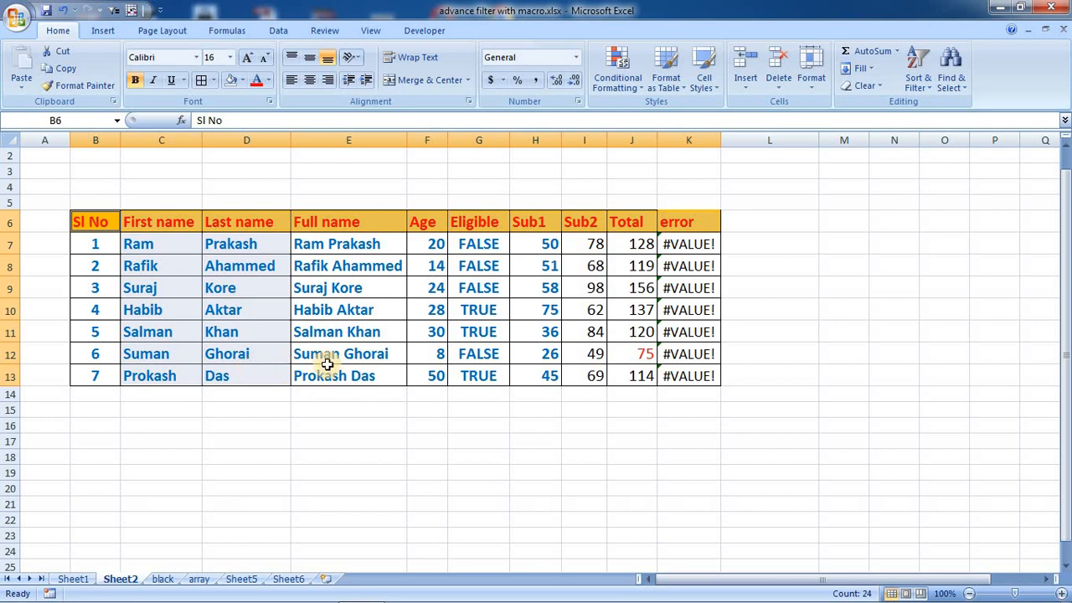
- Examine the formulas in Full name cells E7:E13 and compare them with the First name and Last name entries in C7:D13
left_click(355, 247)
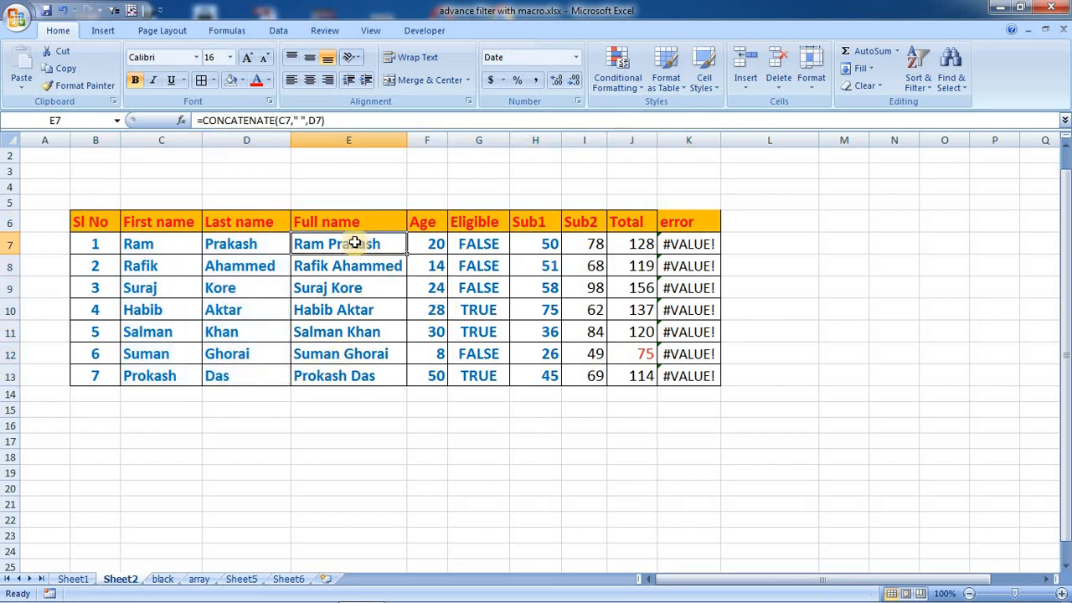
left_click_drag(354, 242, 360, 376)
left_click(360, 248)
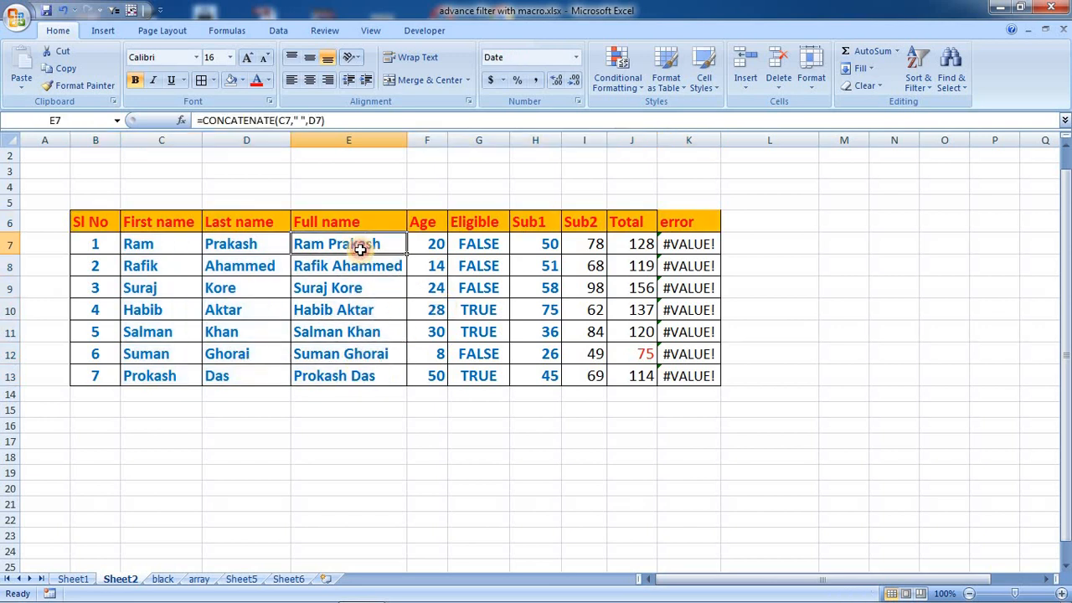
left_click(354, 306)
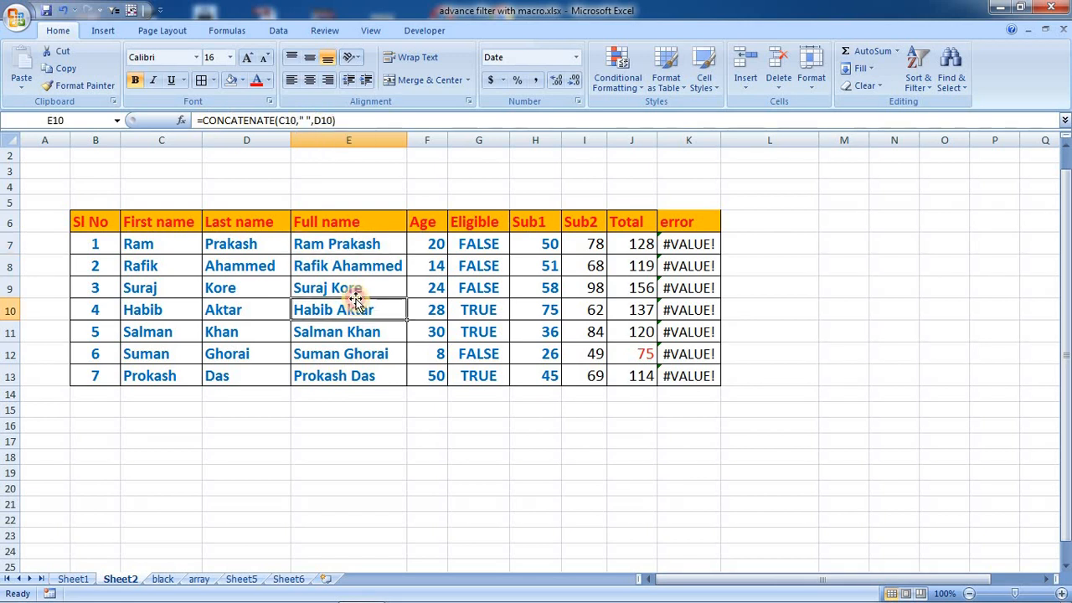
left_click(358, 266)
left_click(352, 306)
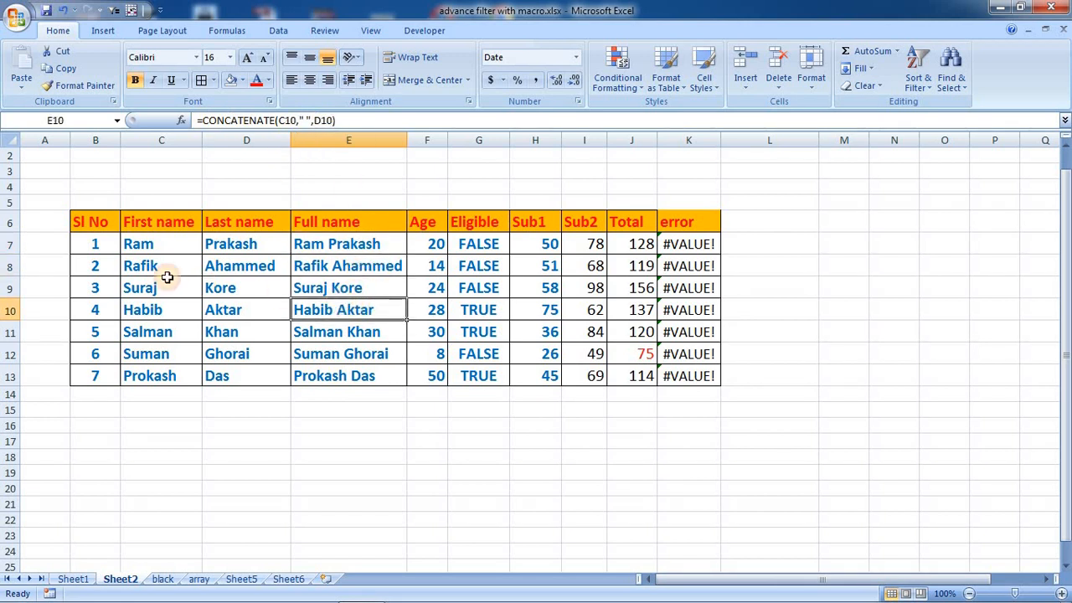
left_click(239, 244)
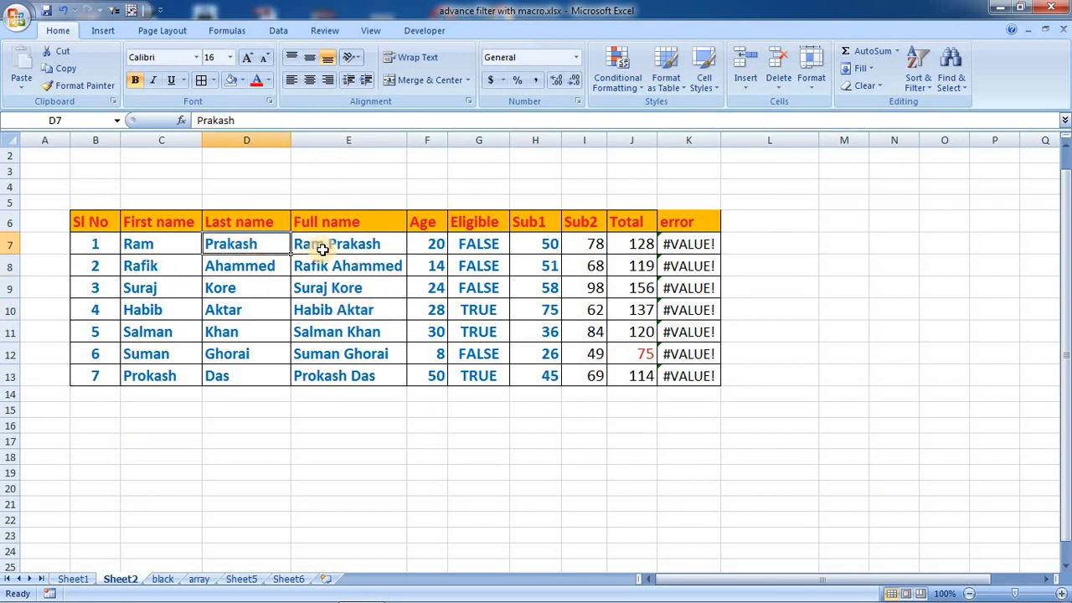
left_click_drag(322, 249, 343, 369)
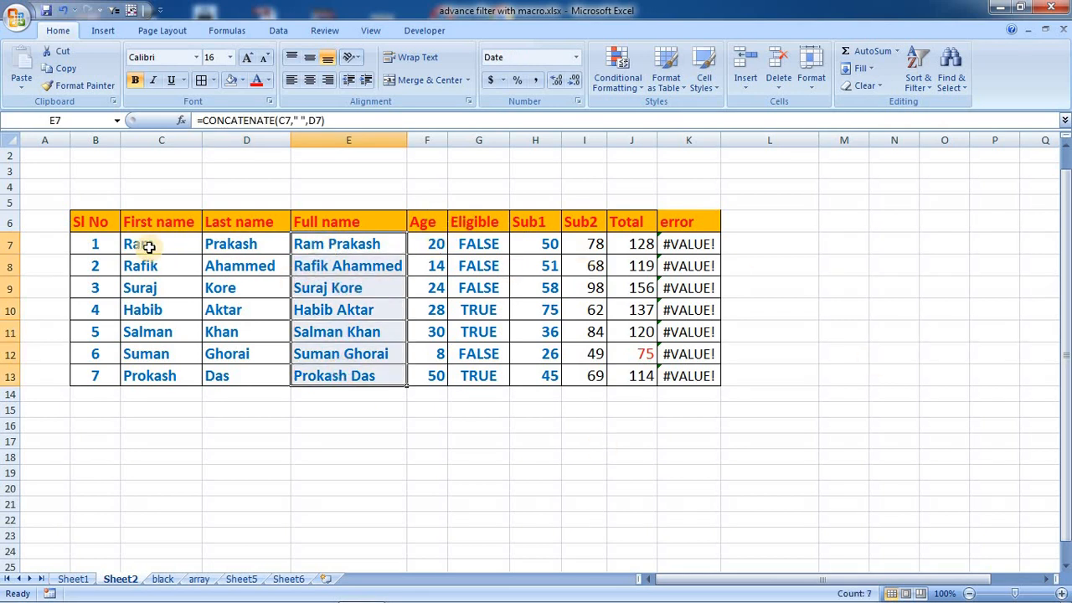
left_click_drag(144, 243, 250, 377)
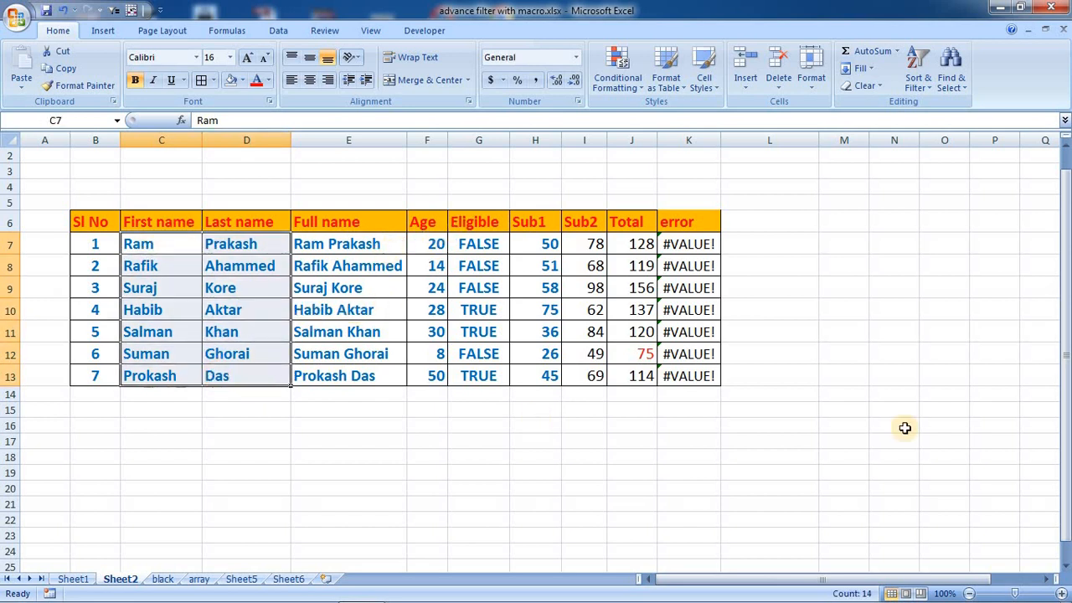
- Select only the formulas that return numbers with Go To Special, excluding text, logicals and errors
left_click(951, 80)
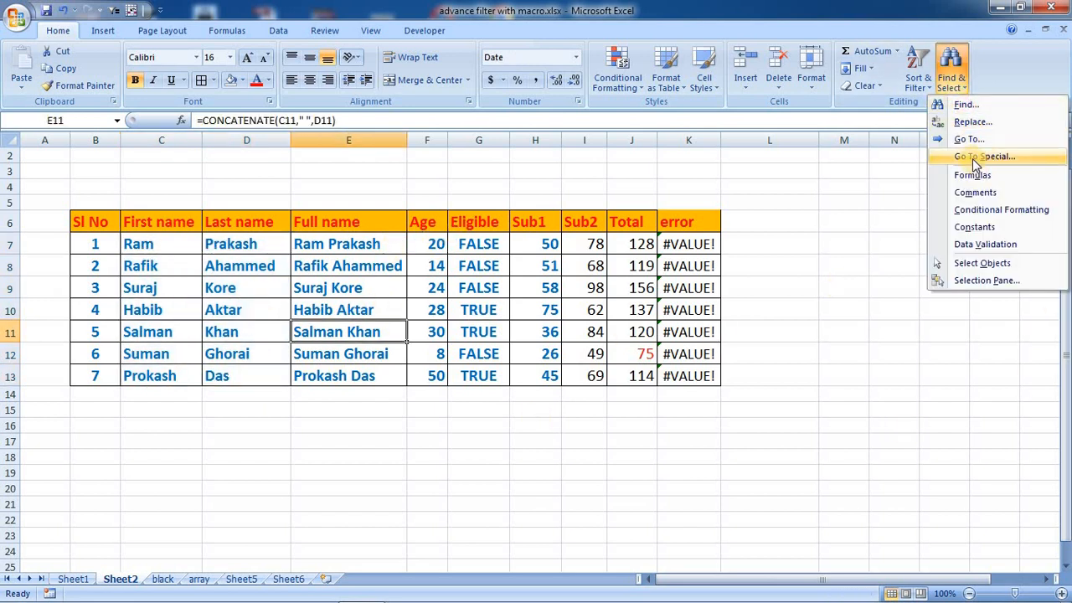
left_click(973, 158)
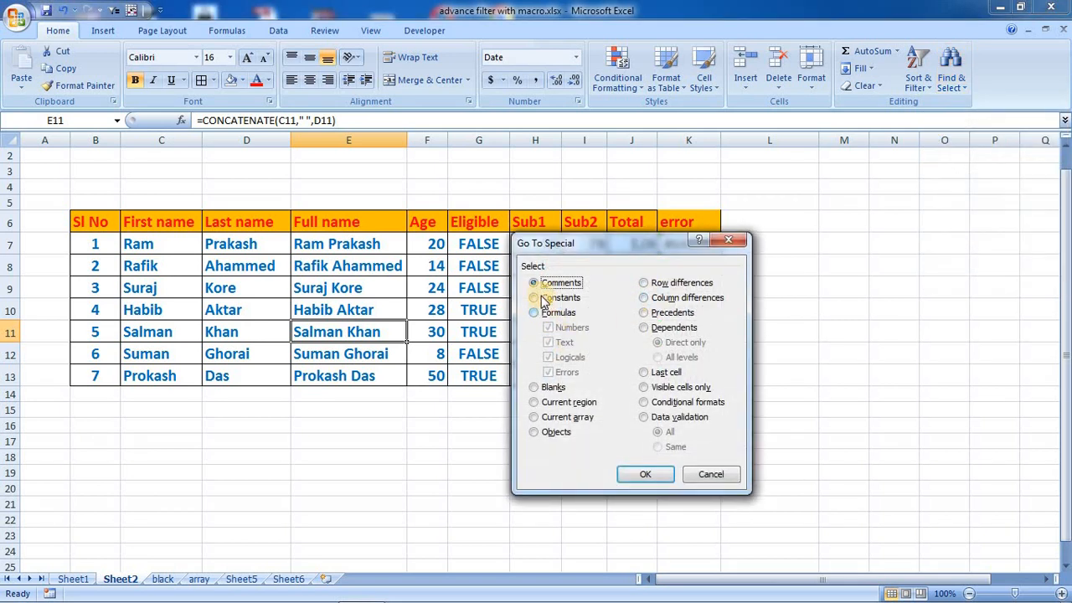
left_click(535, 312)
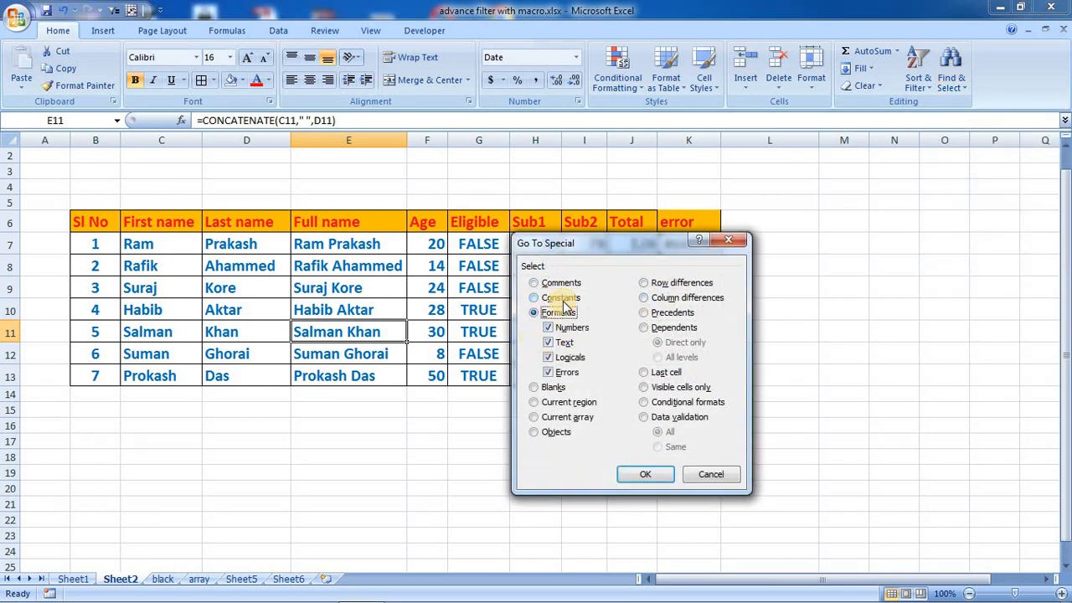
left_click(550, 343)
left_click(549, 373)
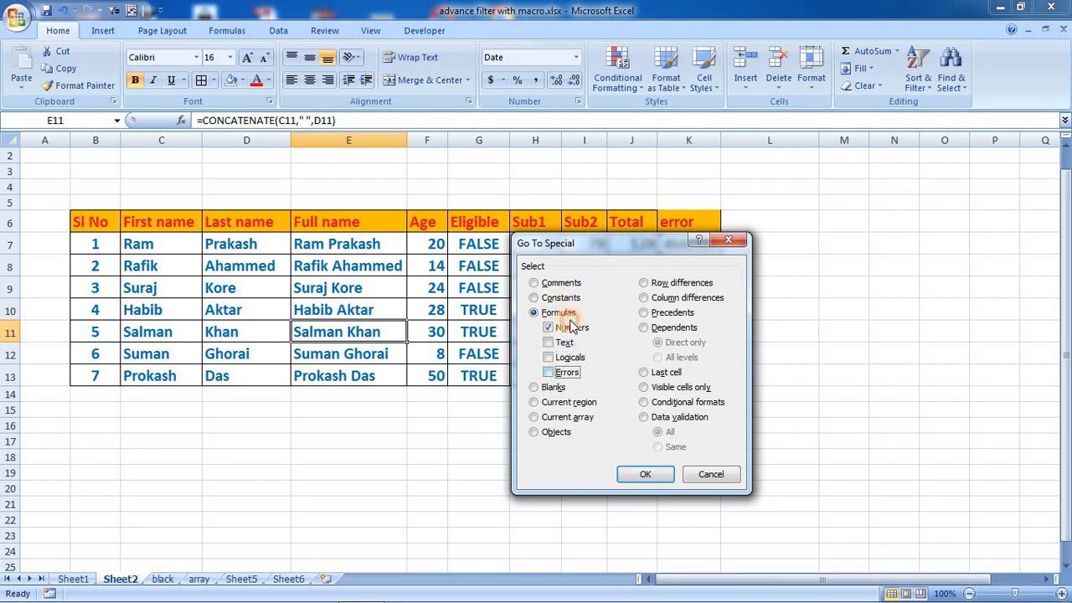
left_click(645, 474)
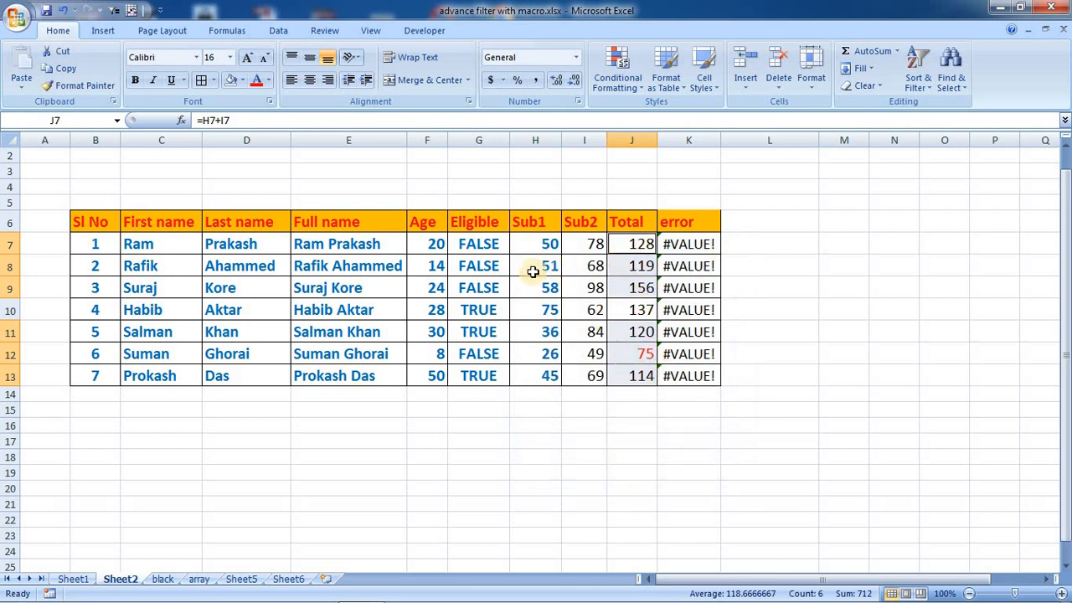
- Compare the contents of Total cells J9, J10 and J11 and highlight the Total values
left_click(645, 313)
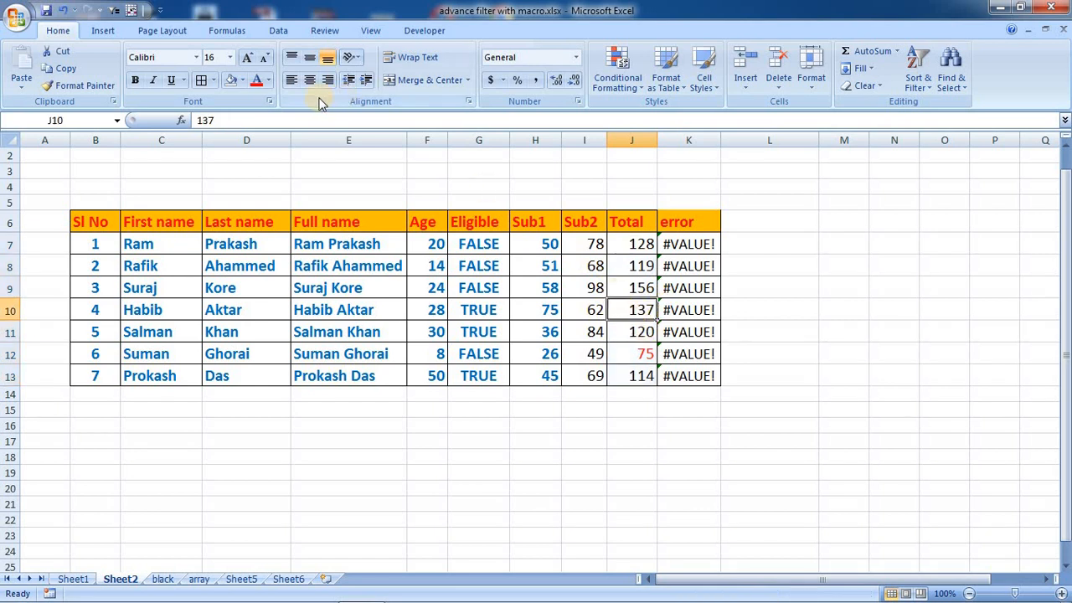
left_click(645, 289)
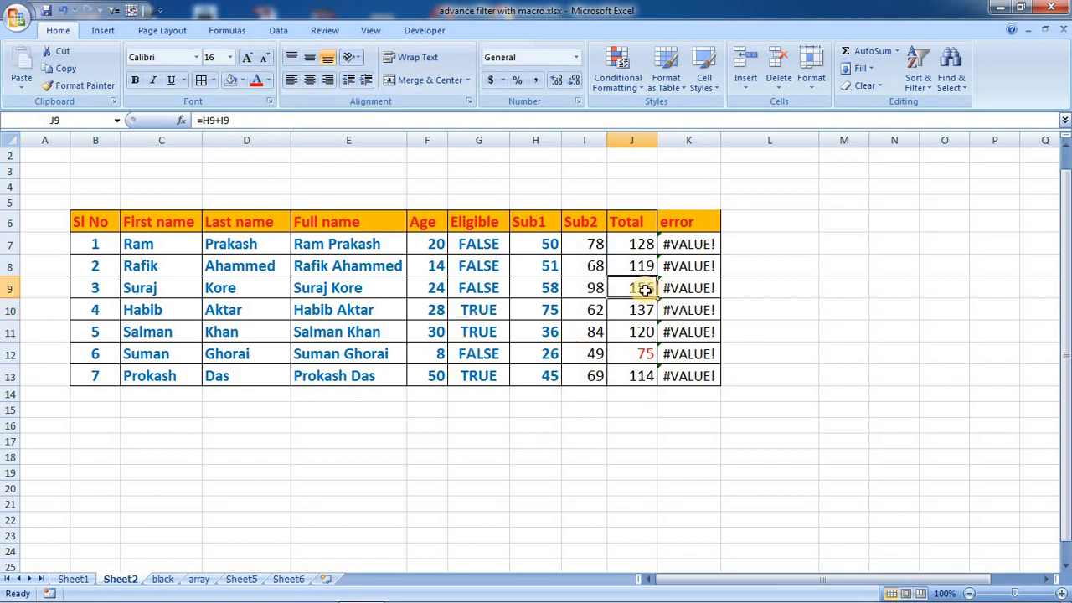
left_click(641, 329)
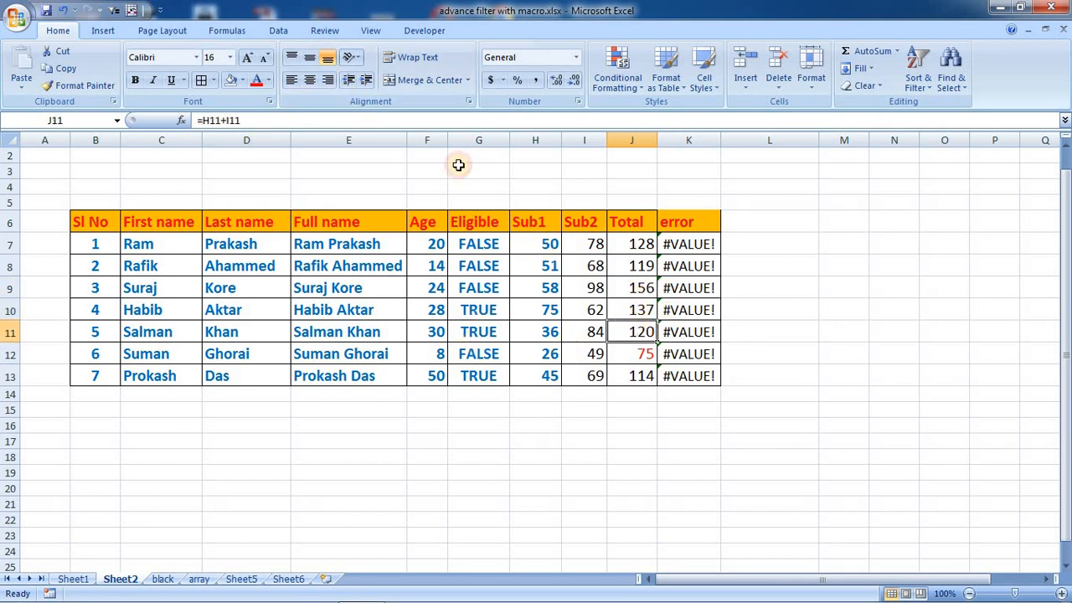
left_click(634, 304)
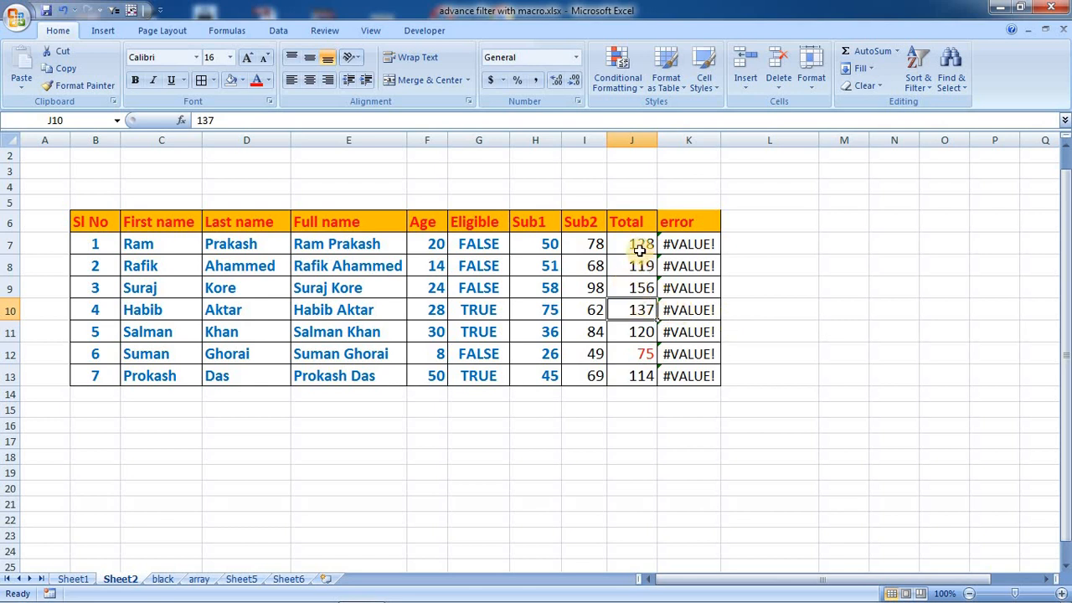
left_click_drag(642, 249, 643, 367)
- Select only the formulas that return text with Go To Special, excluding numbers, logicals and errors
left_click(475, 339)
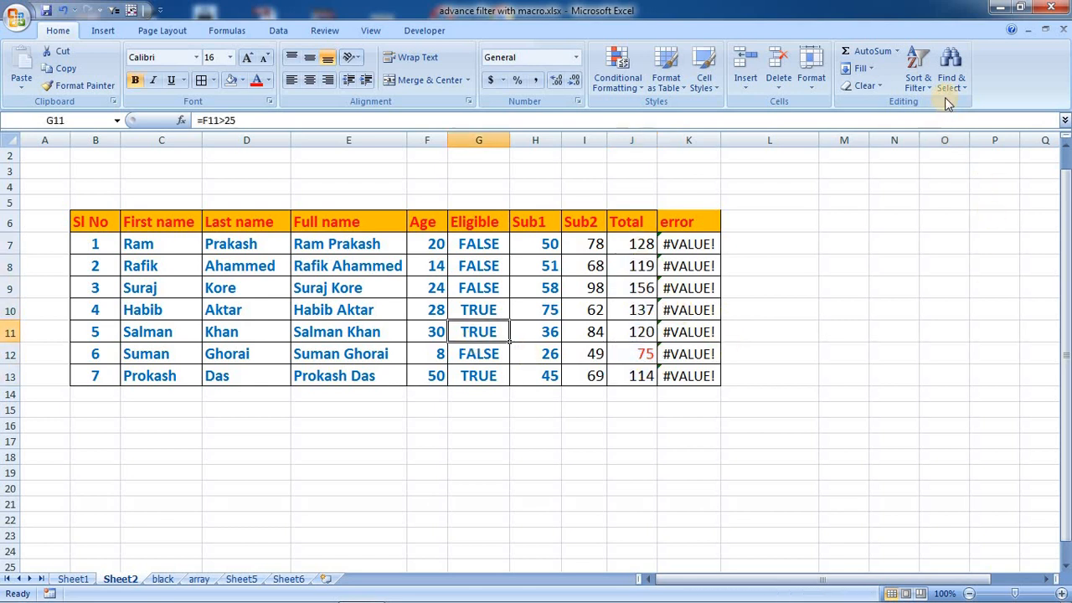
key("ctrl+g")
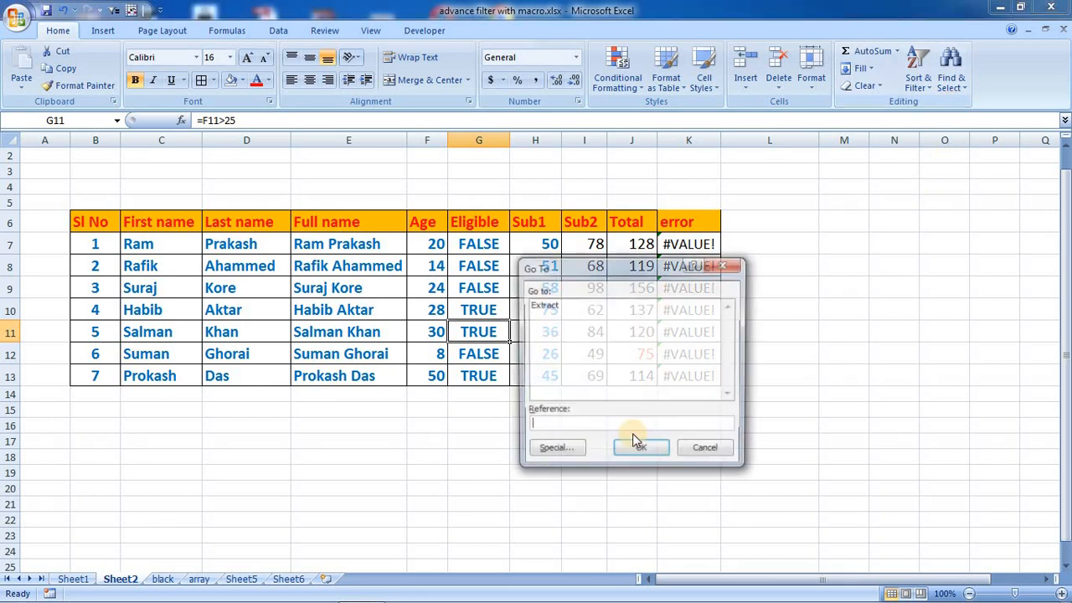
left_click(553, 445)
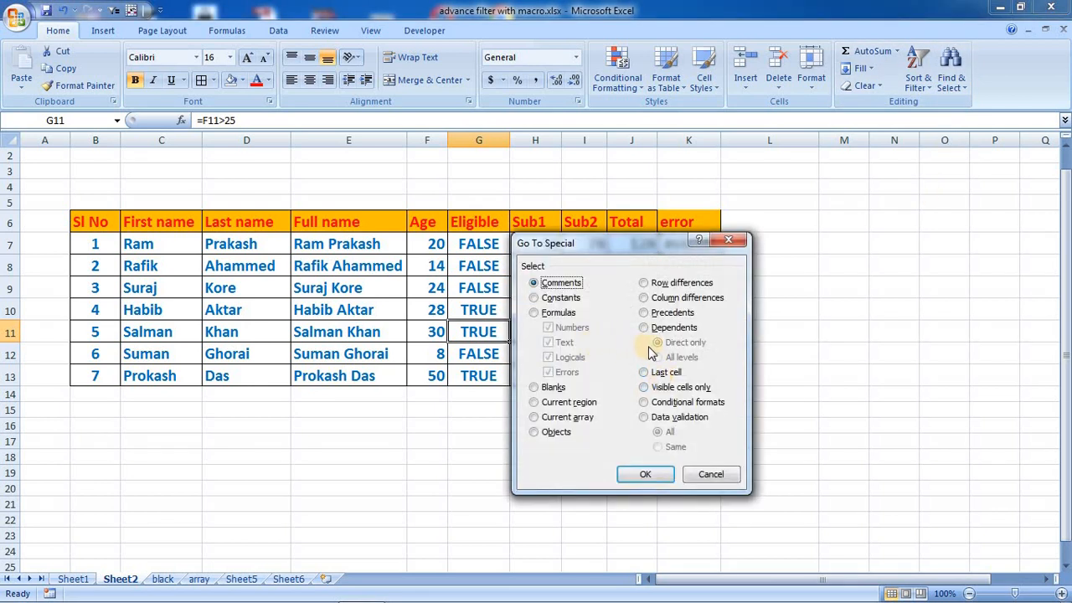
left_click(543, 315)
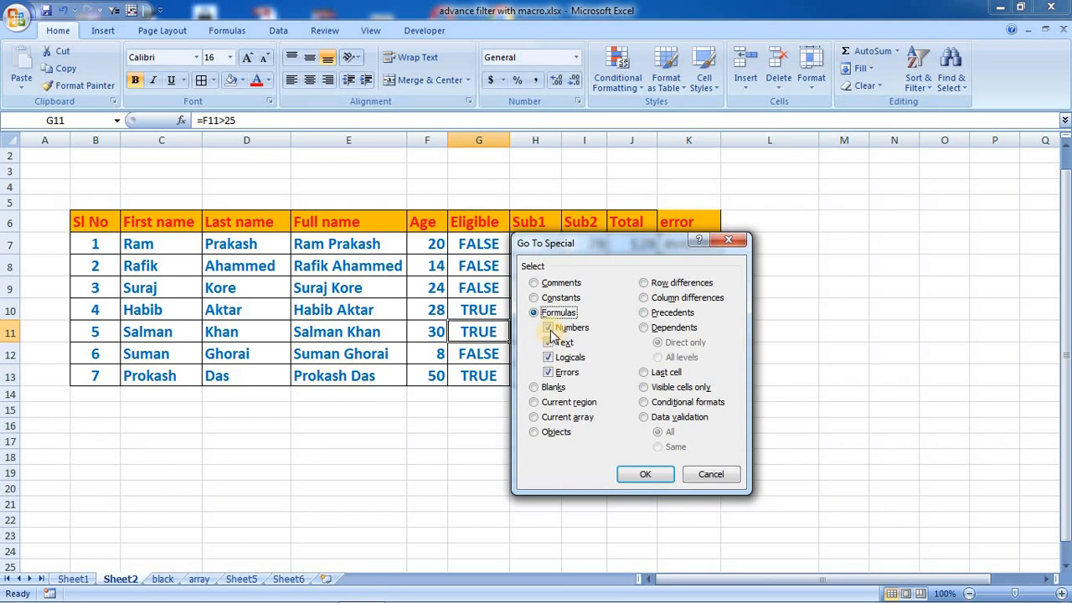
left_click(548, 328)
left_click(549, 357)
left_click(549, 372)
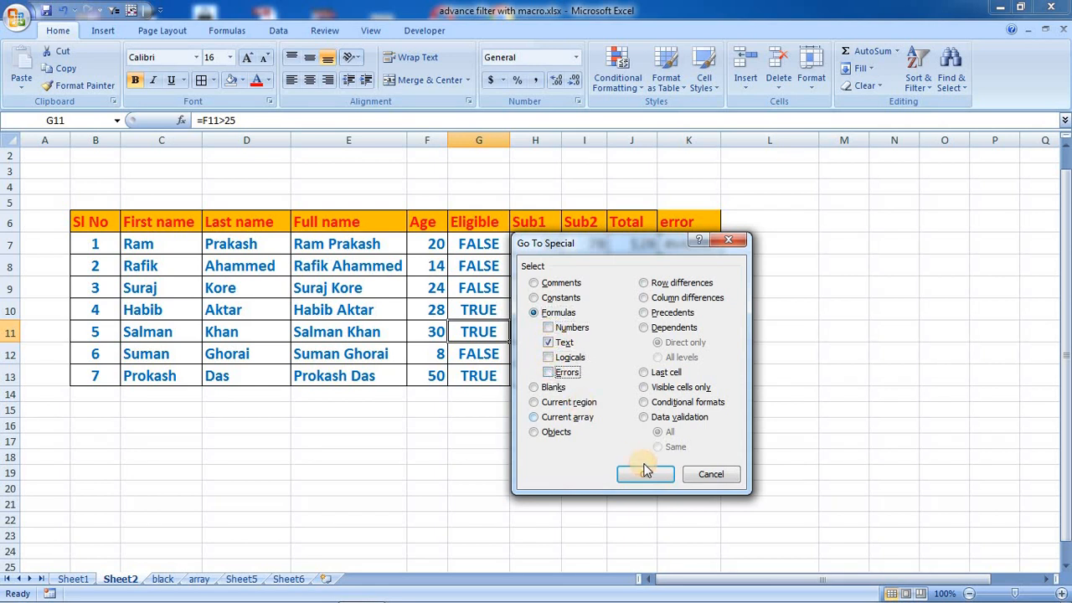
left_click(645, 474)
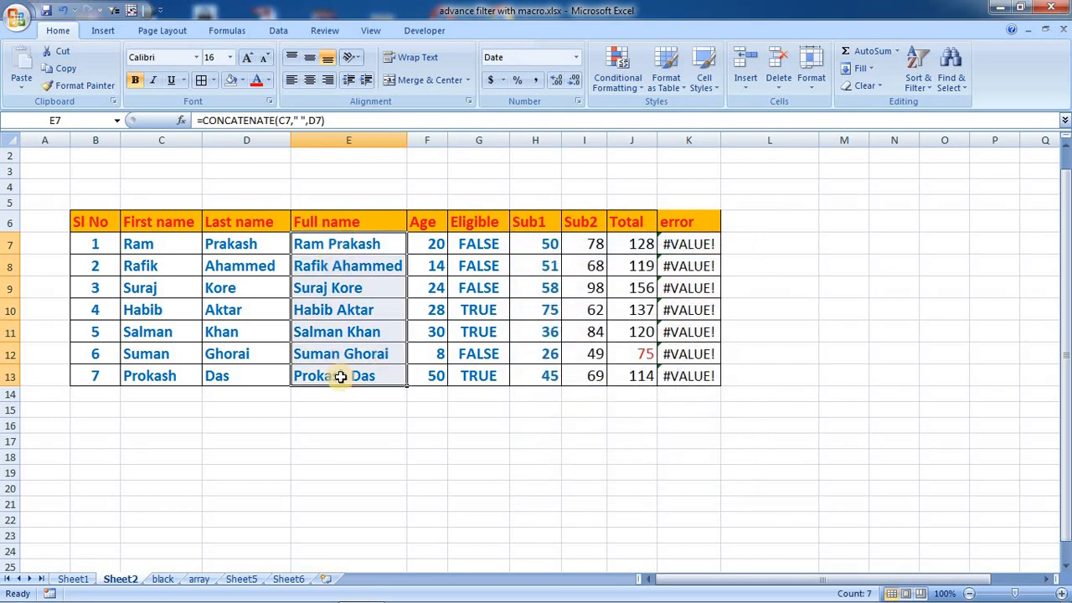
- Select the formulas that return numbers, logicals and errors with Go To Special, excluding text, then highlight Eligible cells G7:G13
left_click(298, 352)
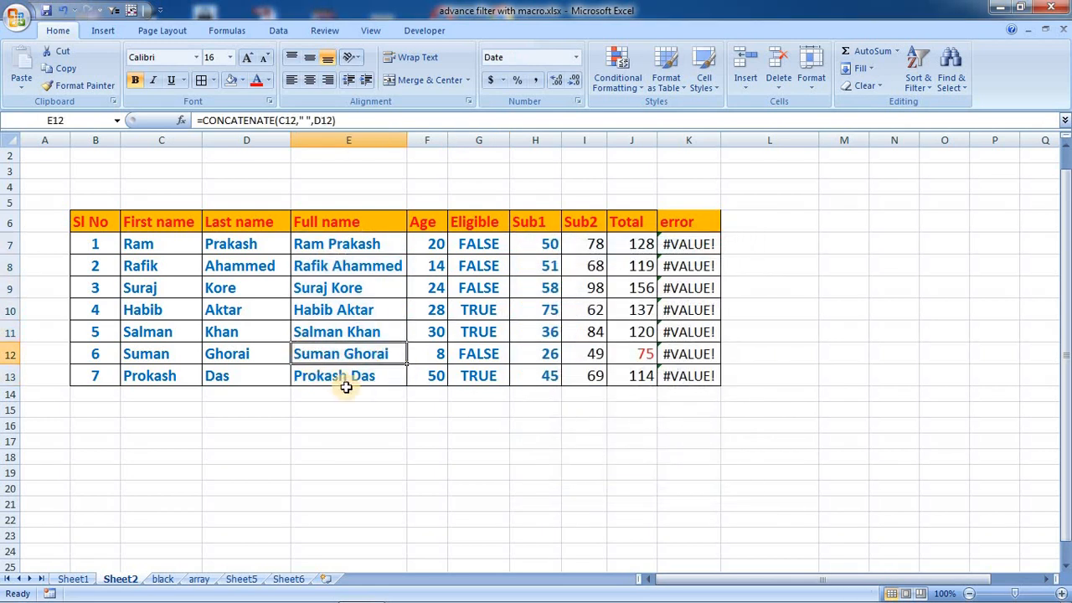
key("ctrl+g")
left_click(549, 449)
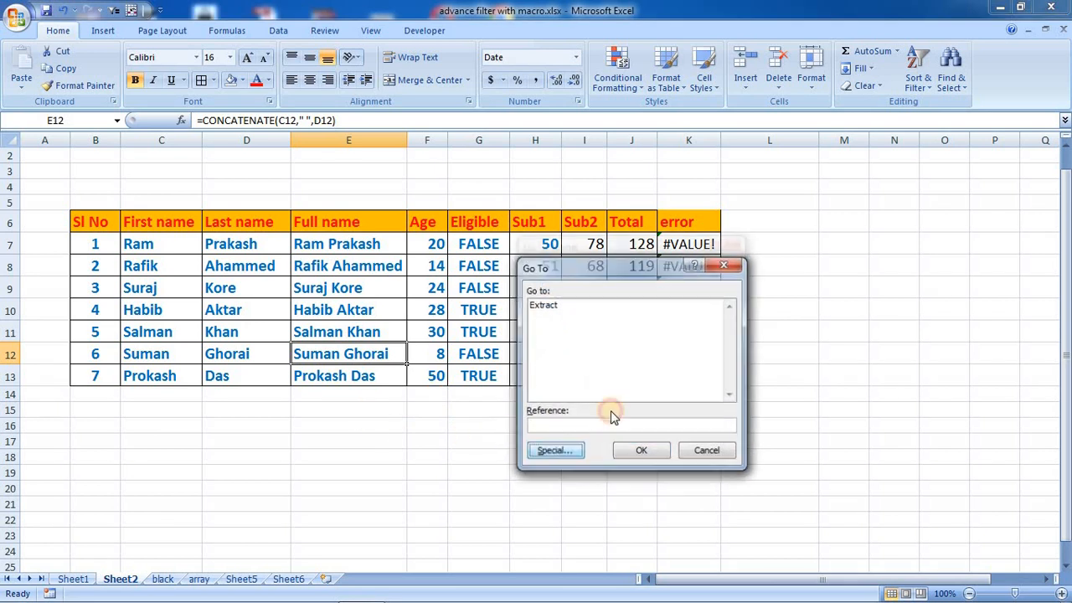
left_click(536, 313)
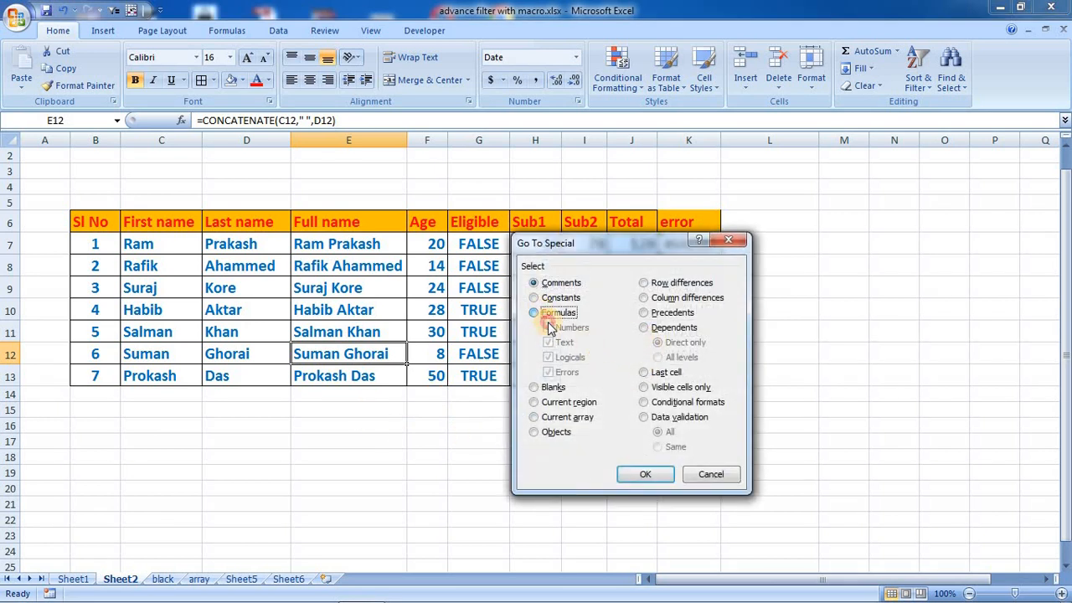
left_click(549, 343)
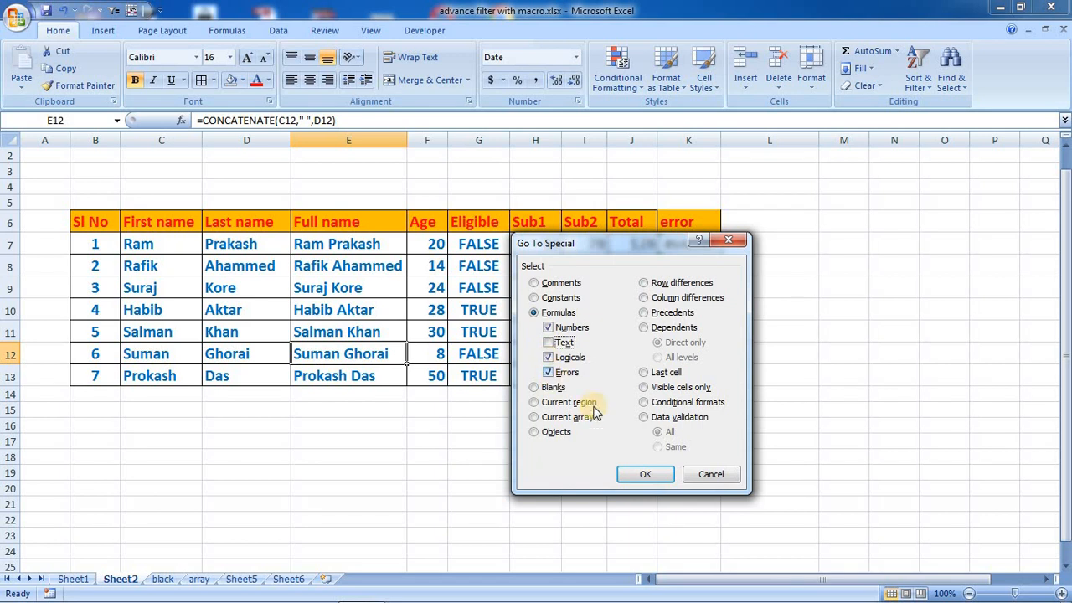
left_click(643, 474)
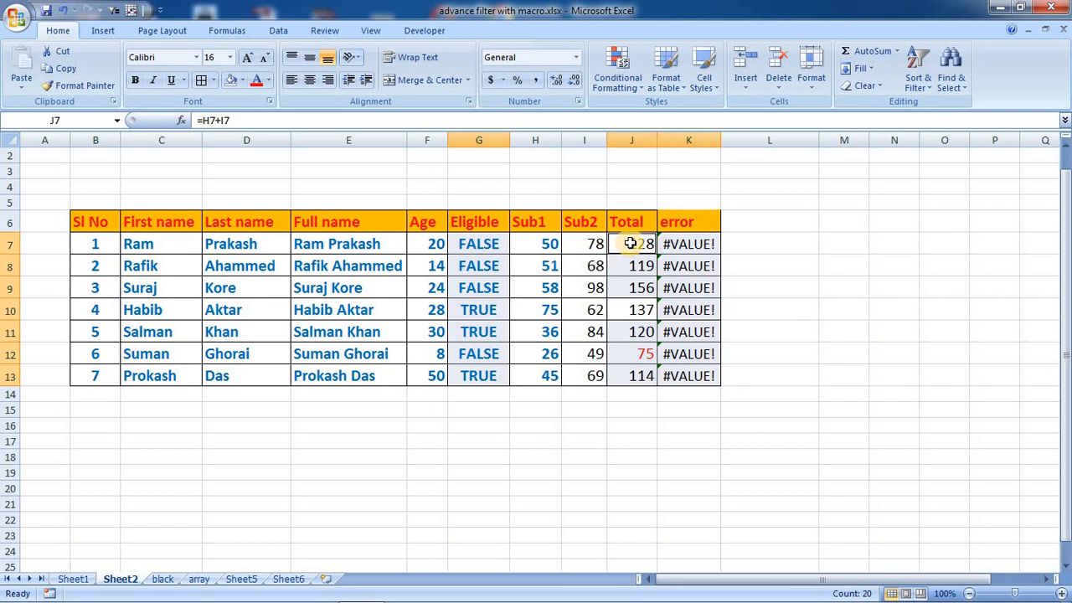
left_click_drag(490, 244, 477, 378)
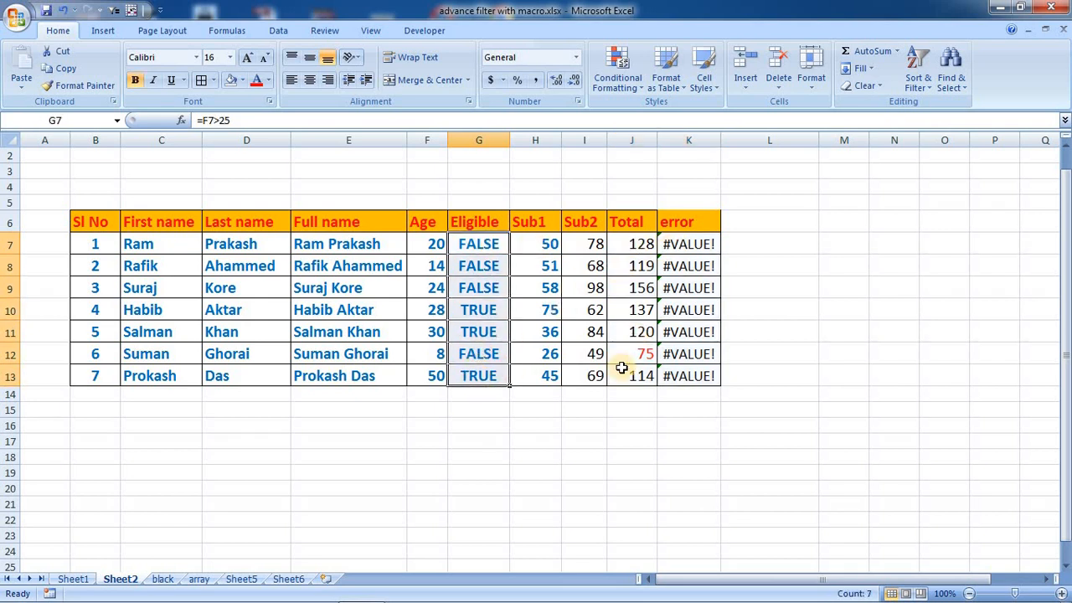
- Select only the formulas that return logicals with Go To Special, excluding numbers, text and errors
left_click(536, 331)
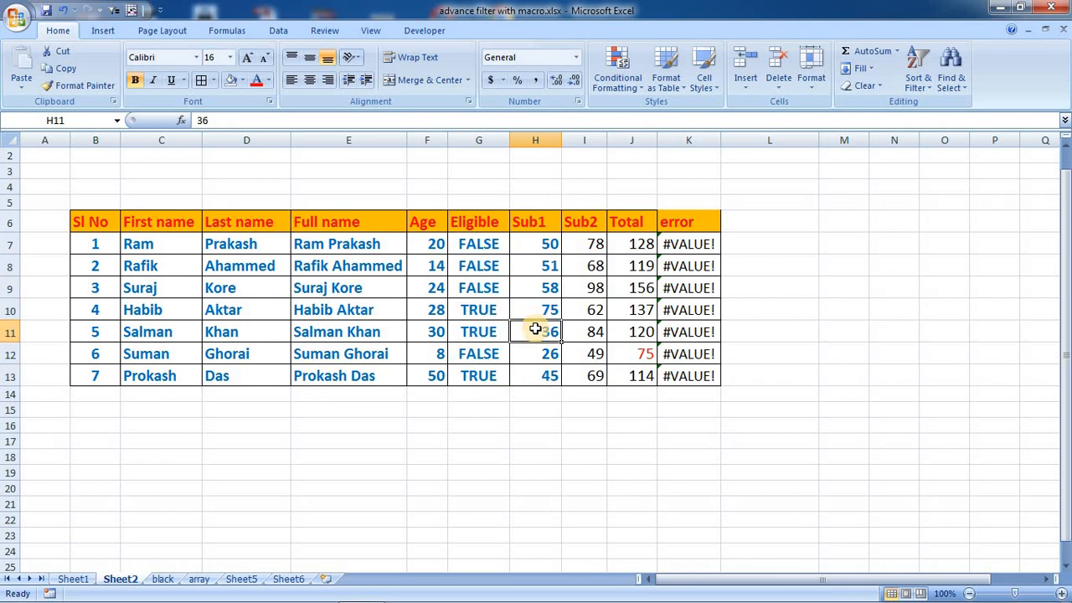
key("F5")
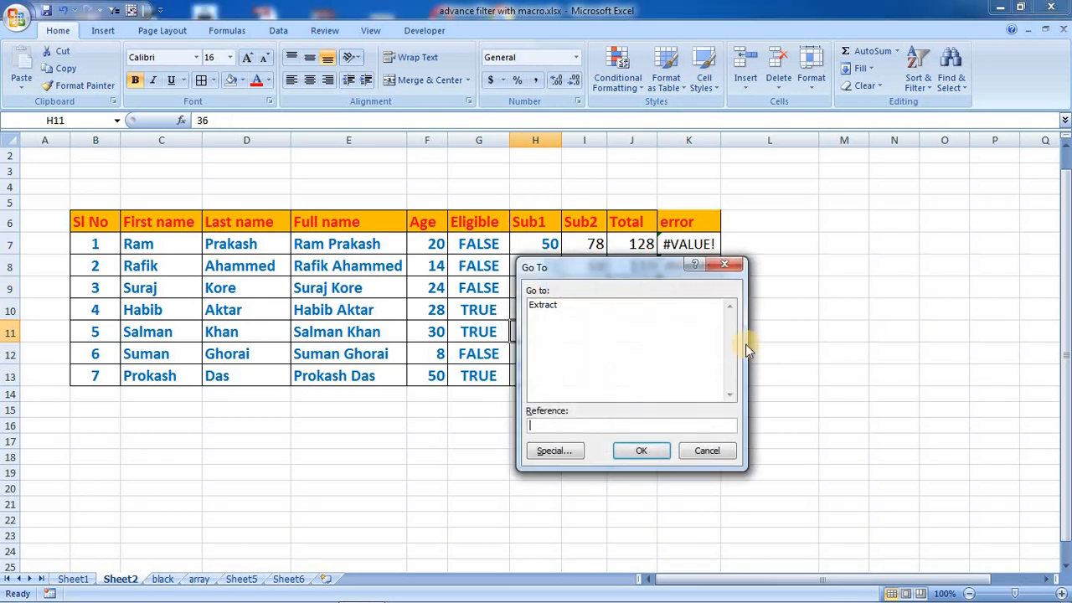
left_click(551, 451)
left_click(533, 313)
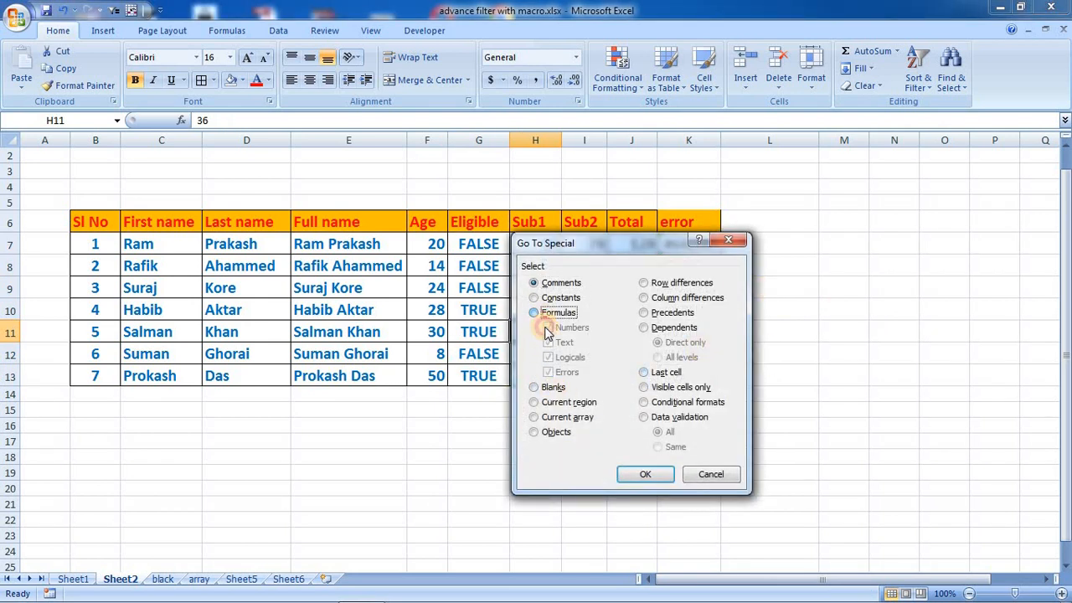
left_click(548, 328)
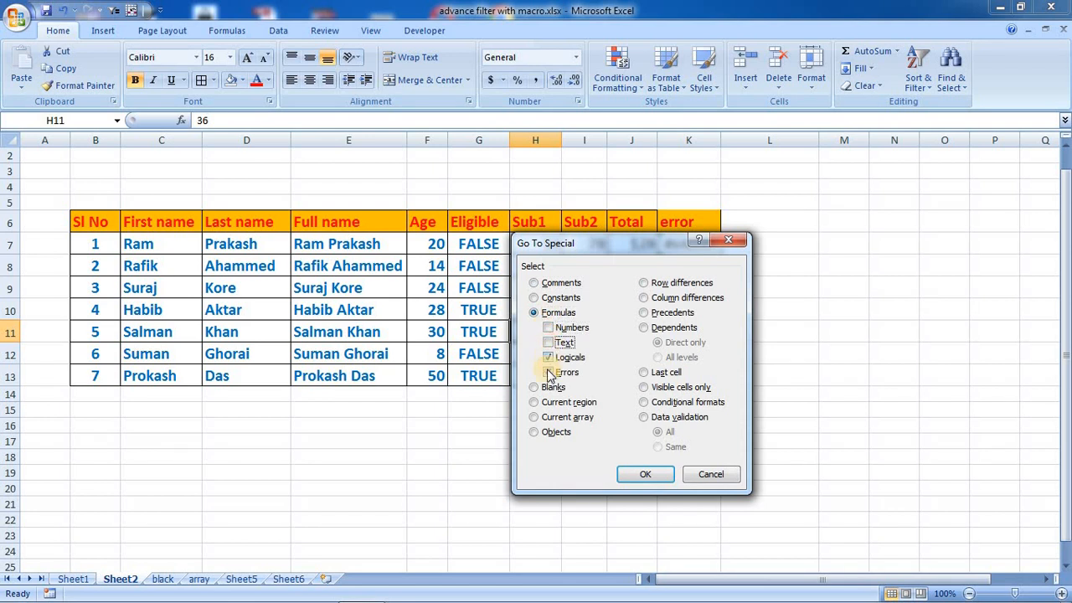
left_click(637, 472)
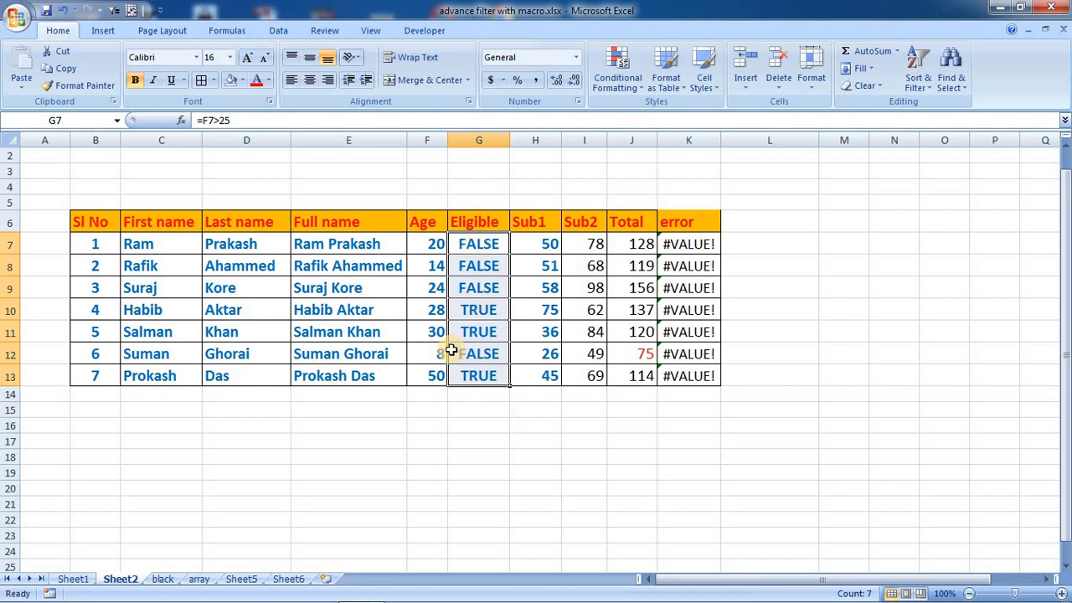
- Select only the formulas that return errors with Go To Special, excluding numbers, text and logicals, and inspect the formula in K7
left_click(479, 425)
key("F5")
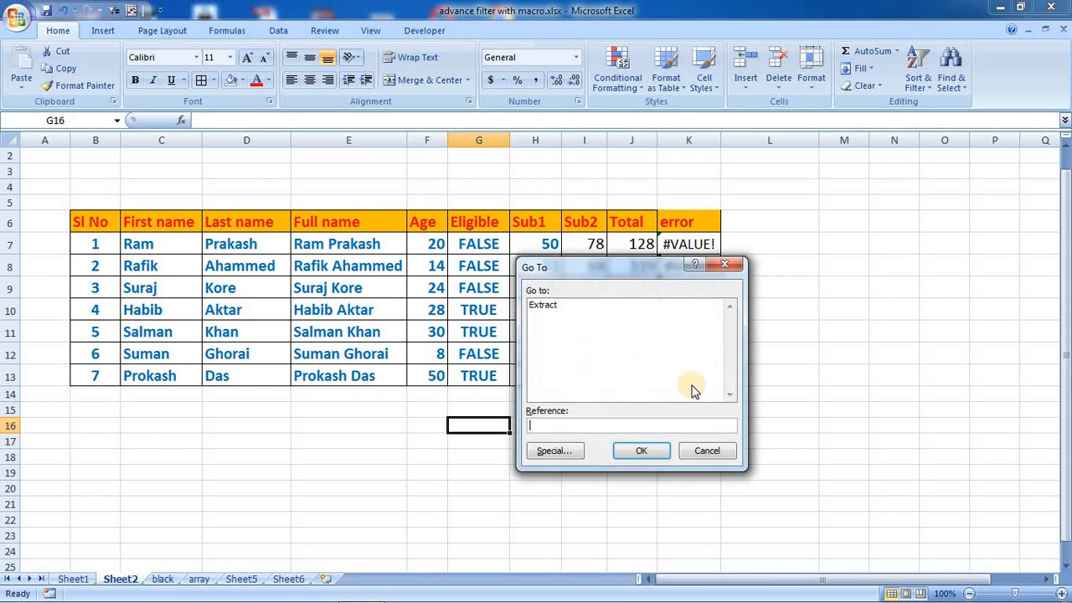
left_click(552, 453)
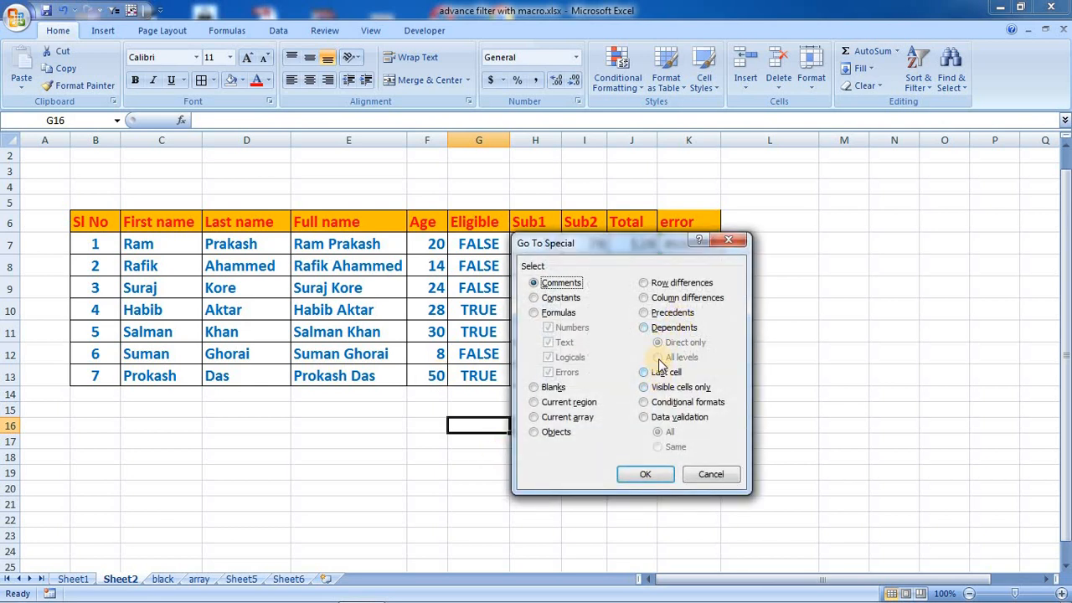
left_click(535, 313)
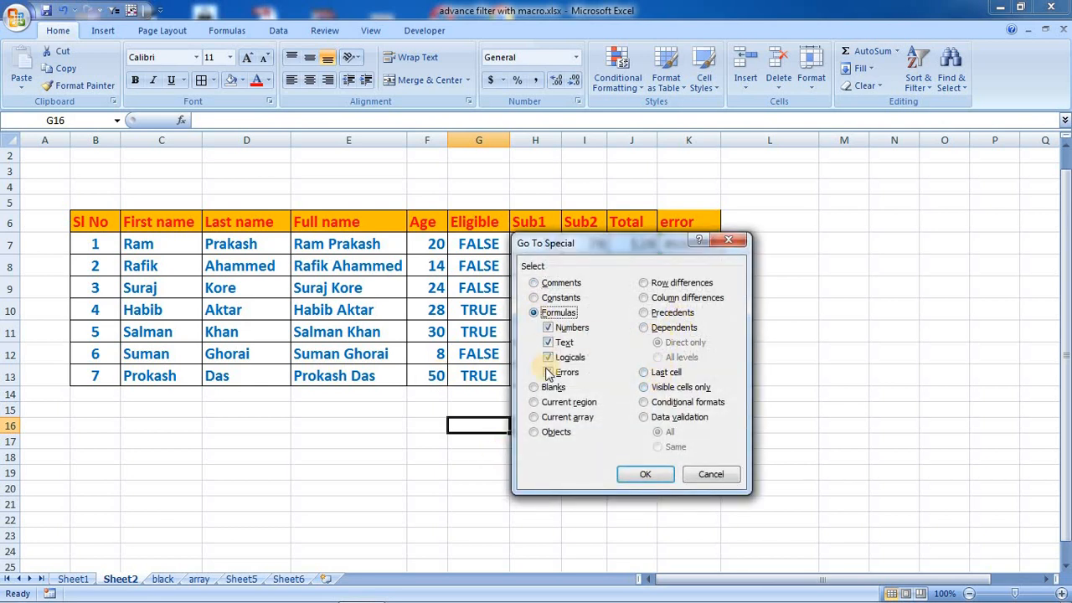
left_click(549, 328)
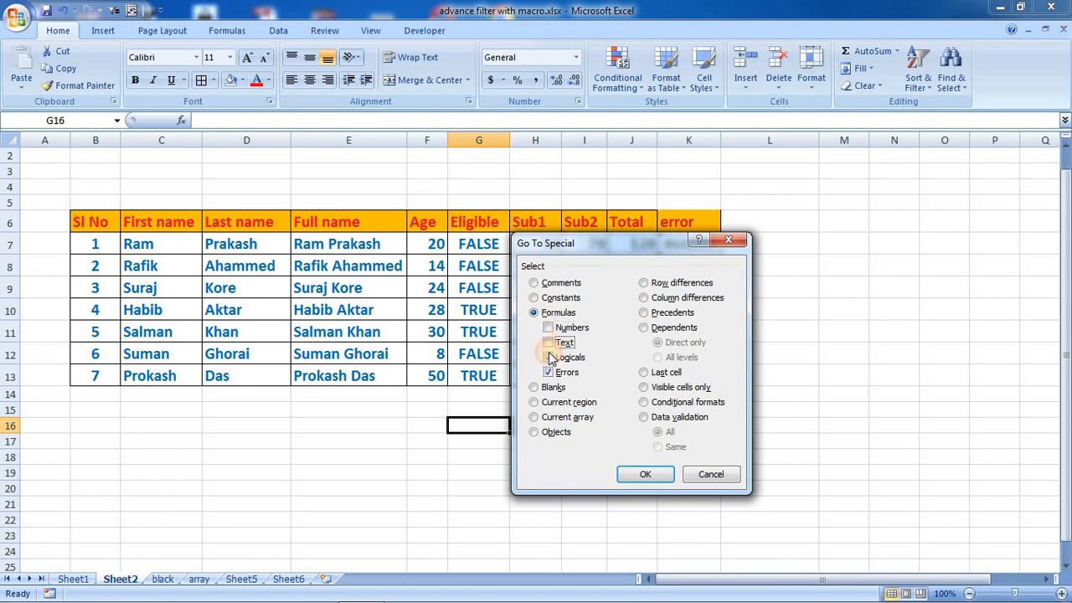
left_click(549, 357)
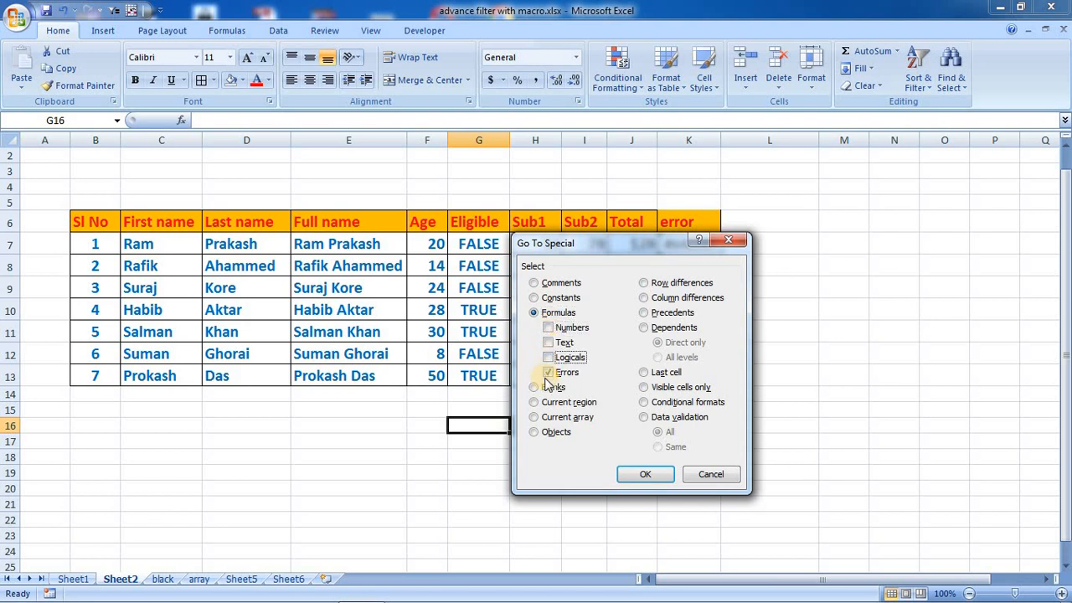
left_click(643, 474)
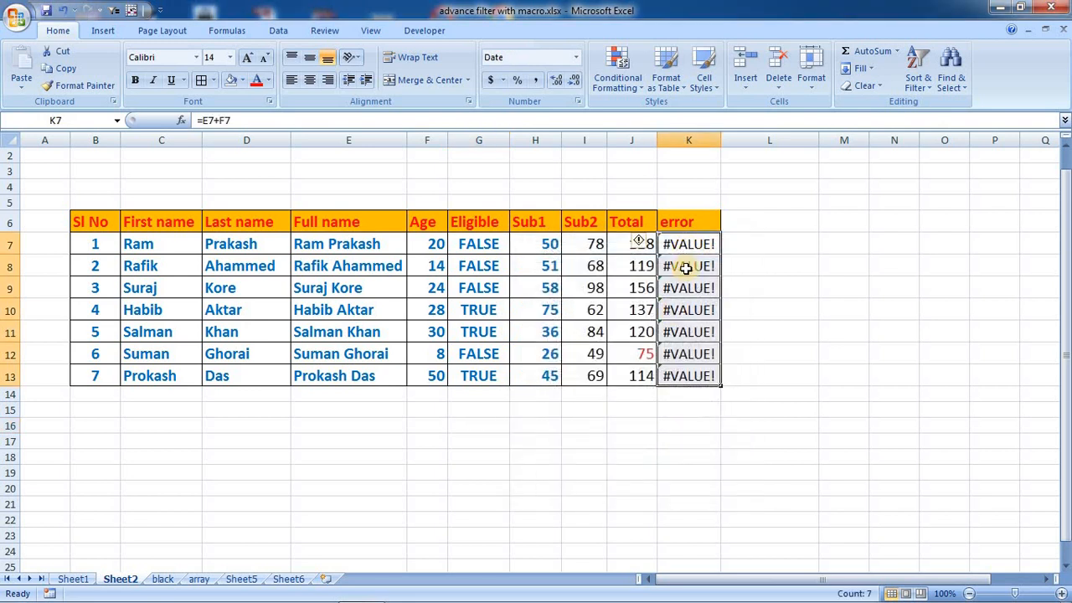
left_click(685, 243)
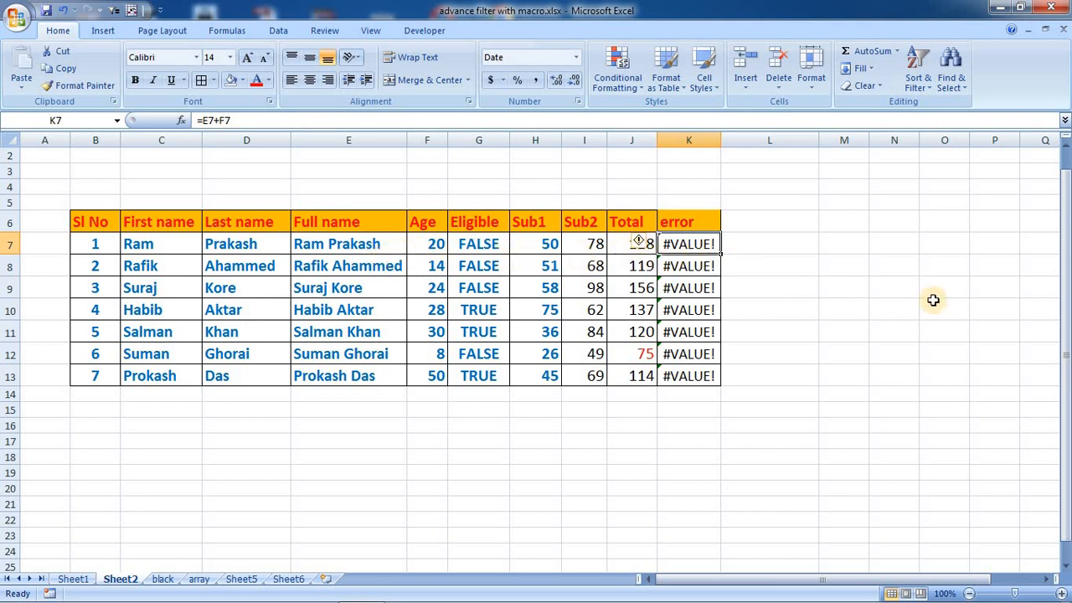
left_click(633, 427)
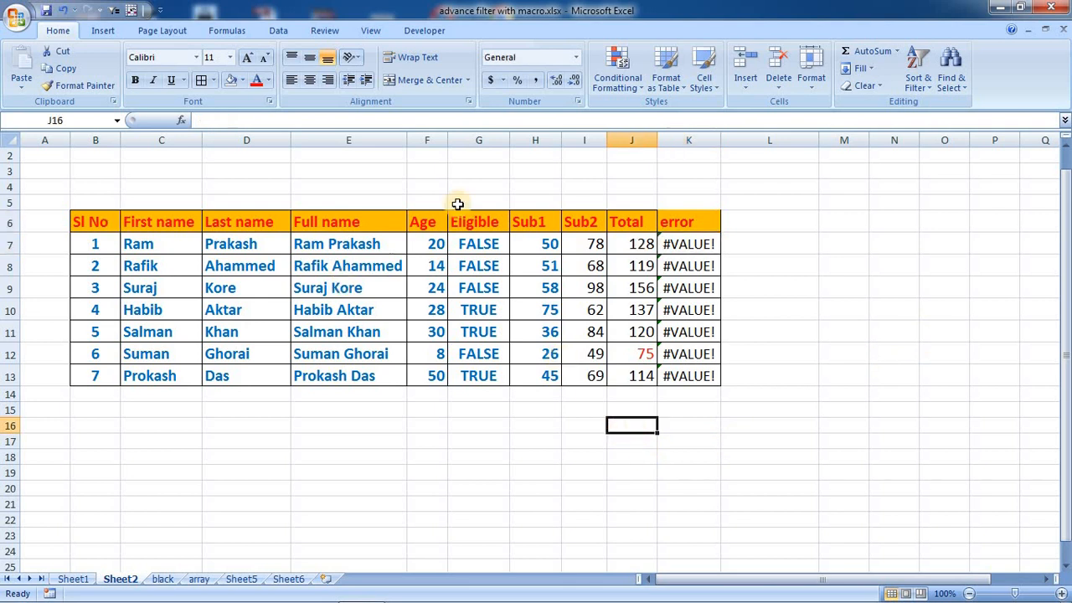
left_click(951, 79)
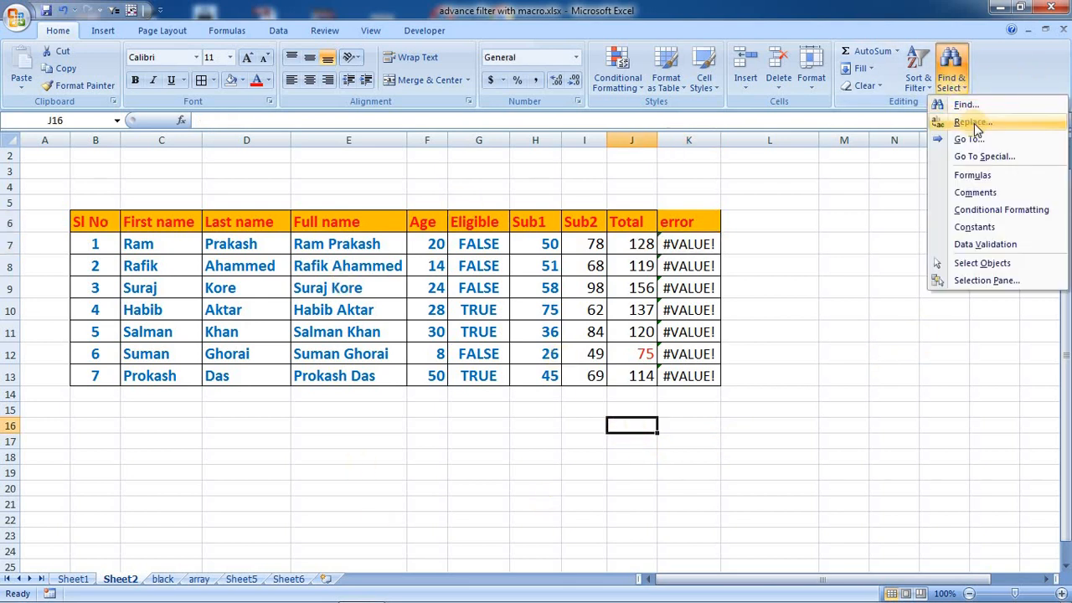
left_click(981, 156)
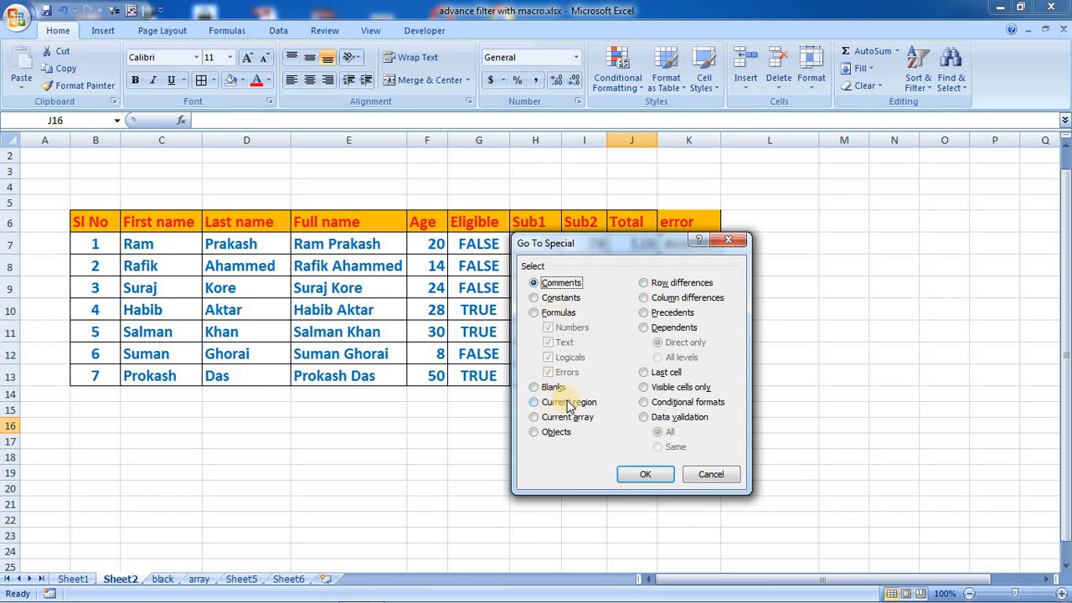
left_click(710, 475)
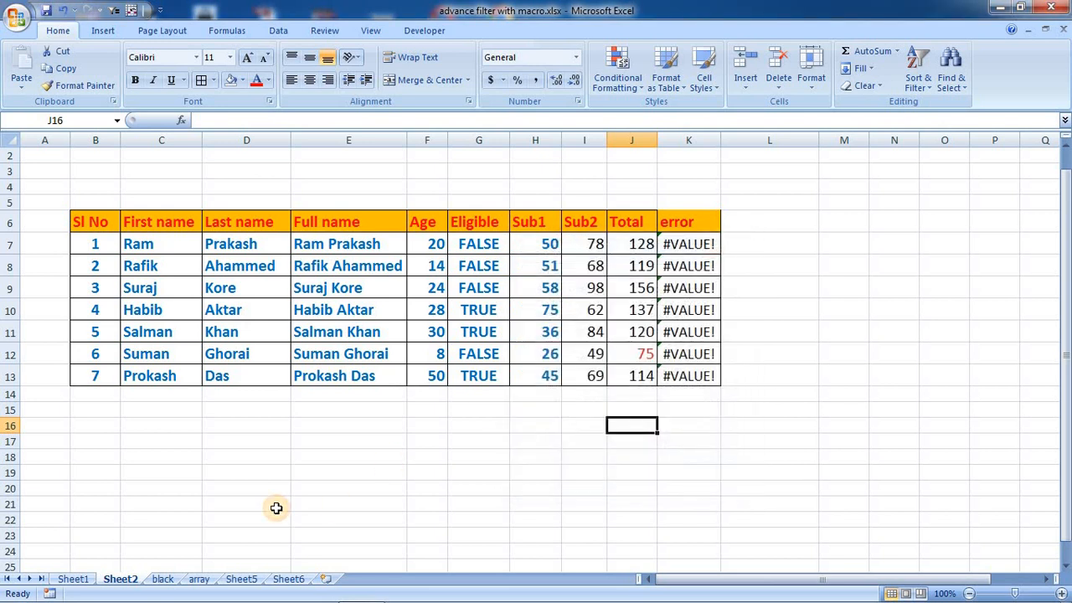
- Switch to the black sheet and examine the empty rows among the table's data, such as rows 8, 10 and 16
left_click(164, 579)
left_click_drag(105, 259, 686, 502)
left_click(91, 283)
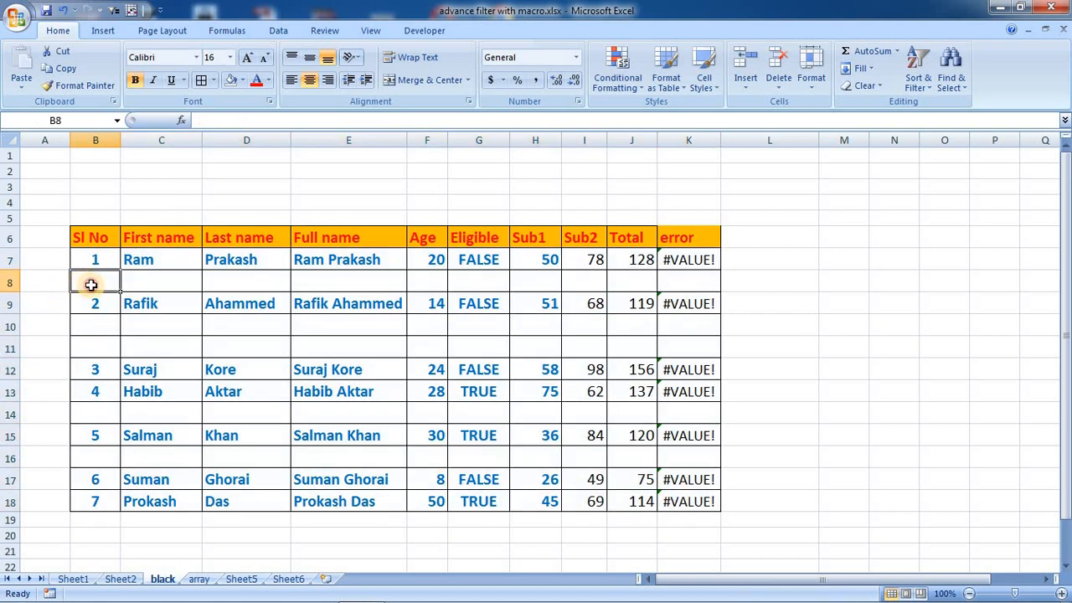
left_click(103, 325)
left_click(124, 456)
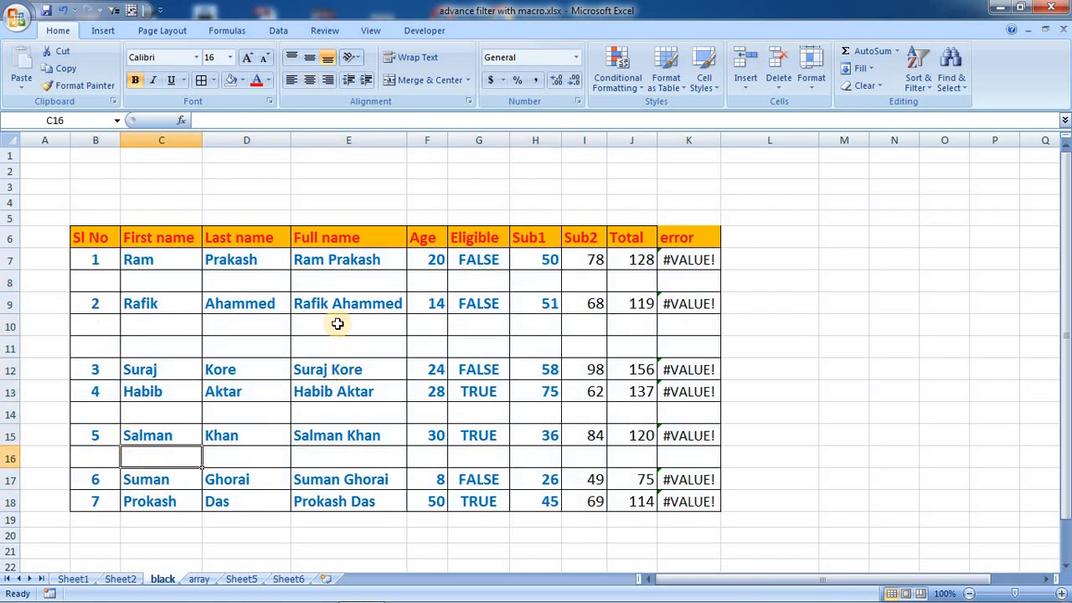
left_click(13, 283)
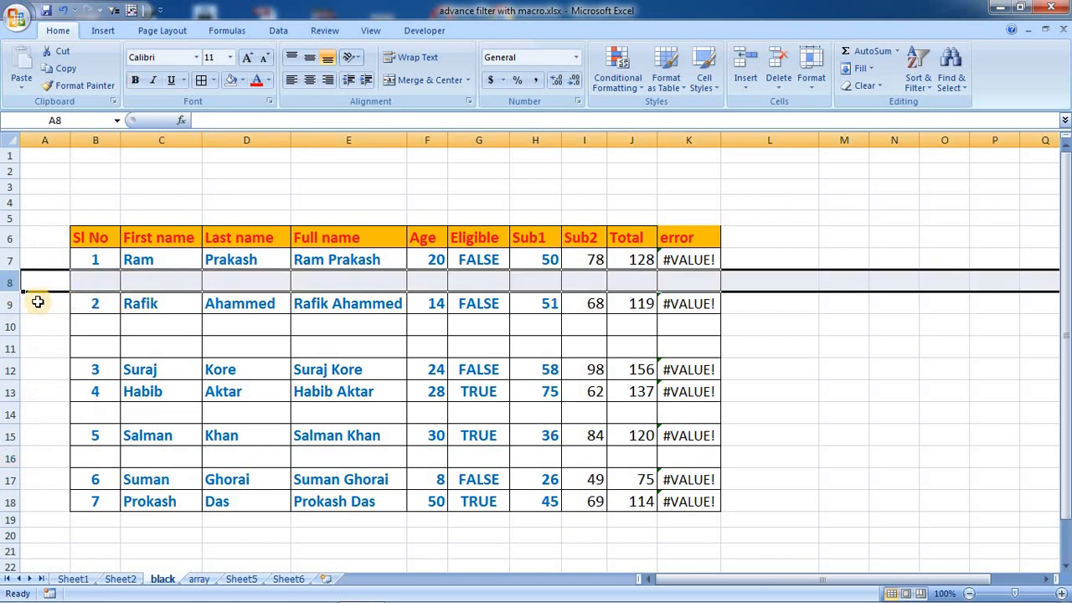
right_click(12, 282)
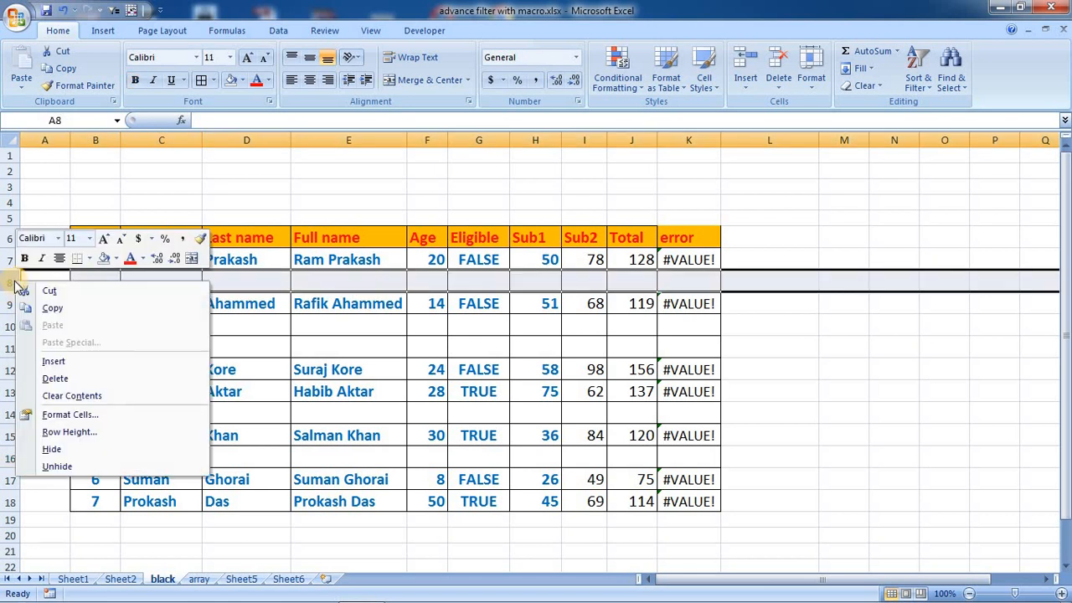
key("Escape")
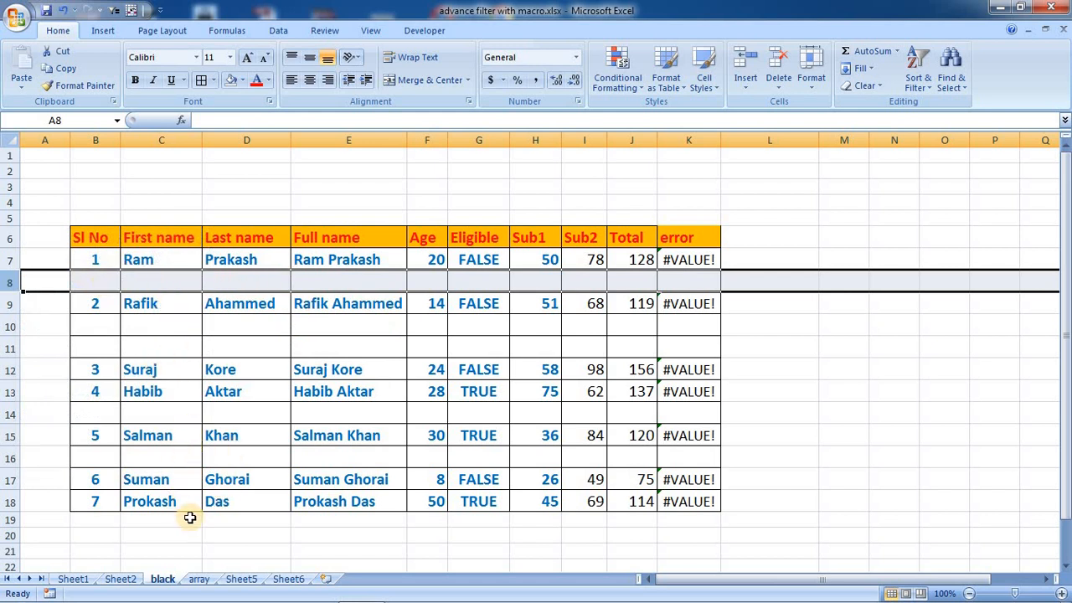
left_click(362, 312)
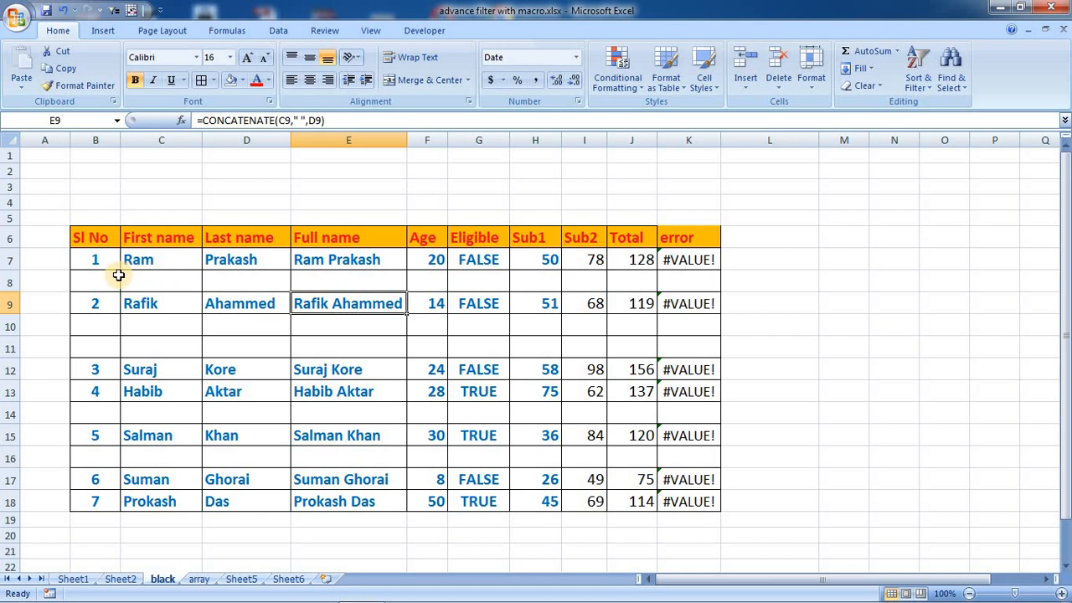
- Select all blank cells within the table range B6:K18 using Go To Special
left_click(103, 241)
left_click_drag(103, 241, 696, 501)
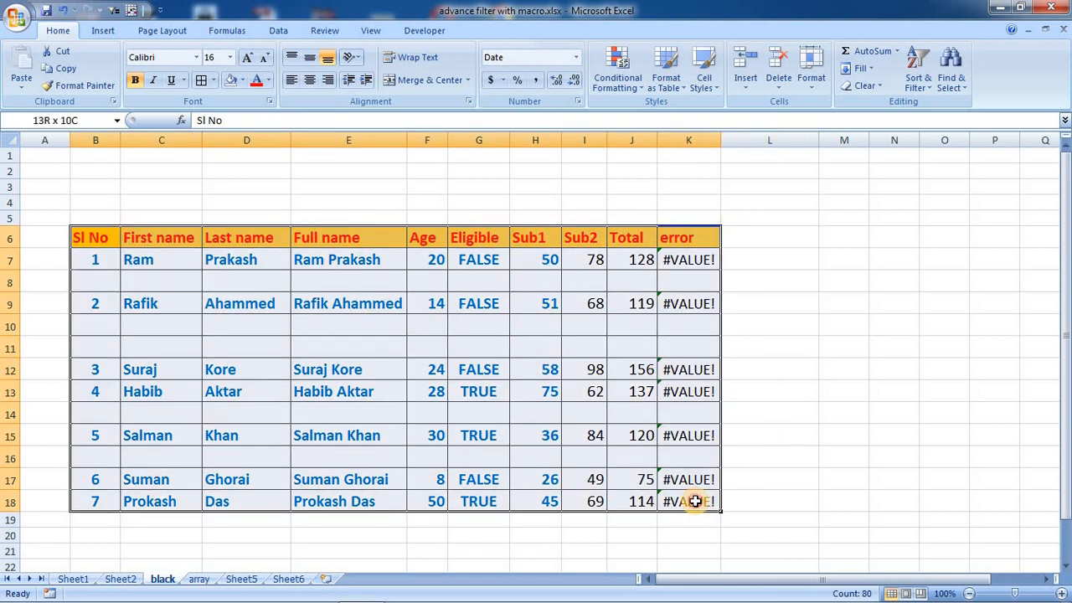
left_click(955, 88)
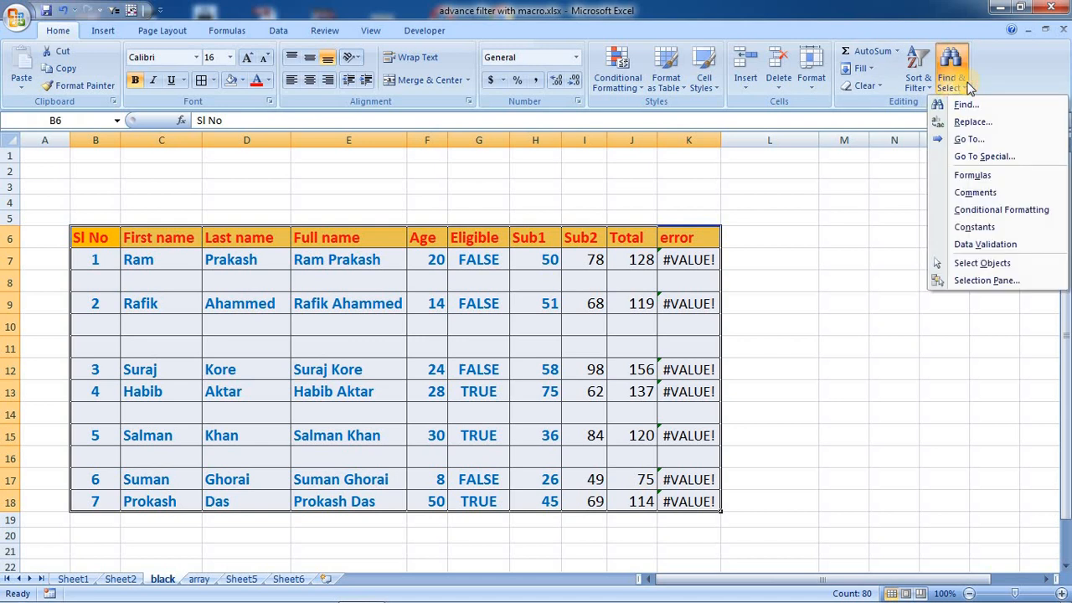
left_click(986, 158)
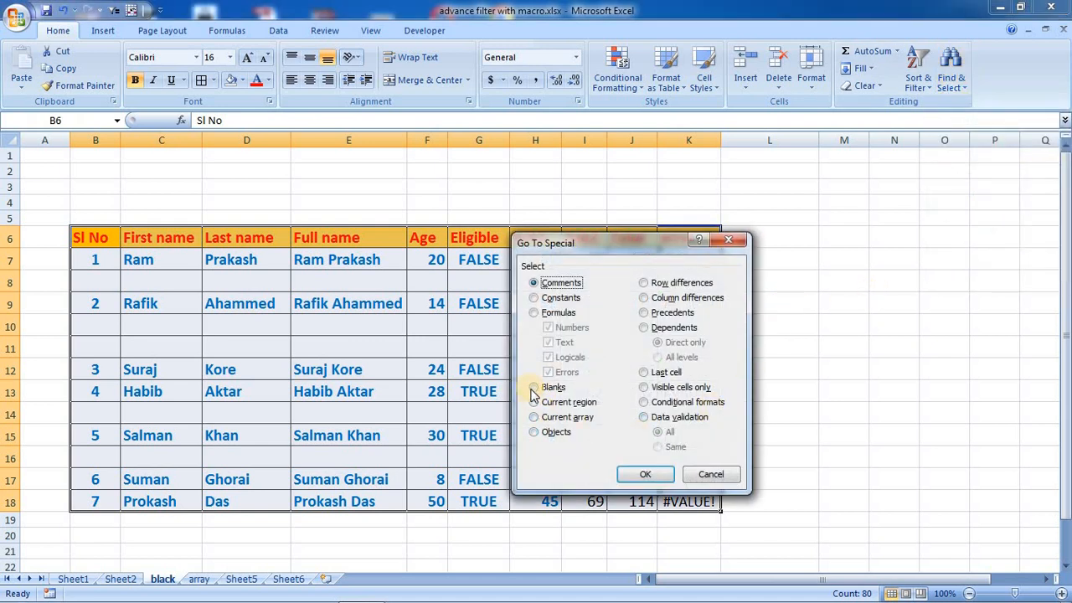
left_click(645, 475)
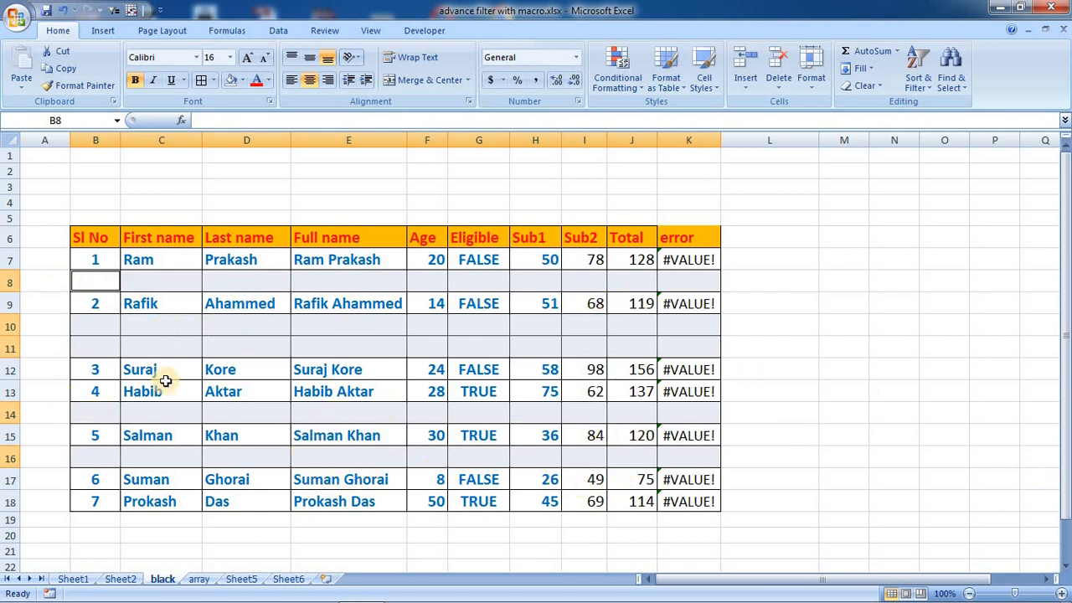
- Delete the entire rows of the selected blank cells so the table's records are contiguous
right_click(105, 329)
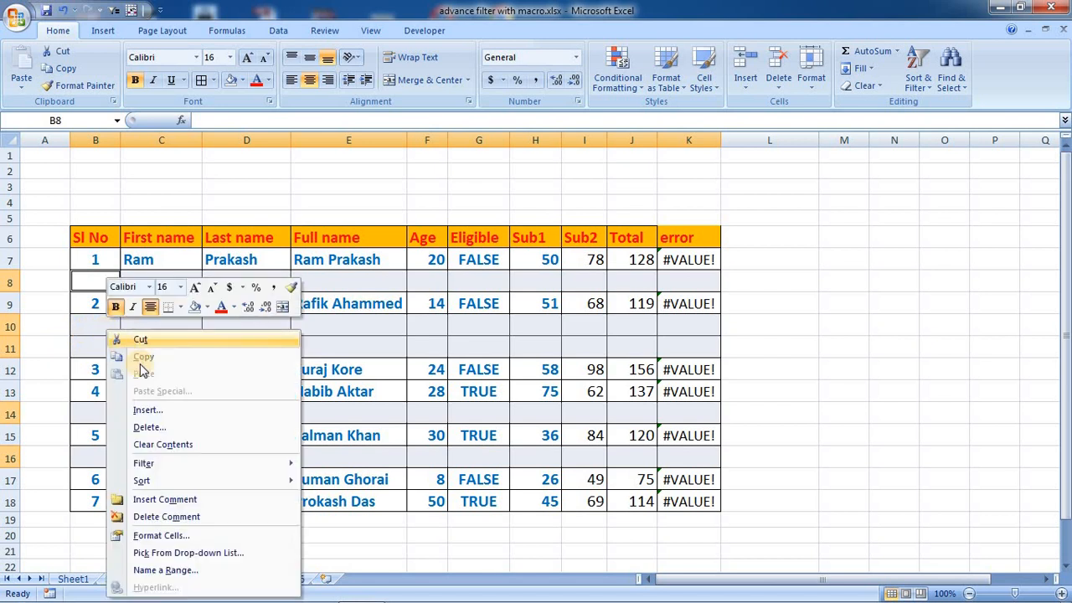
left_click(164, 427)
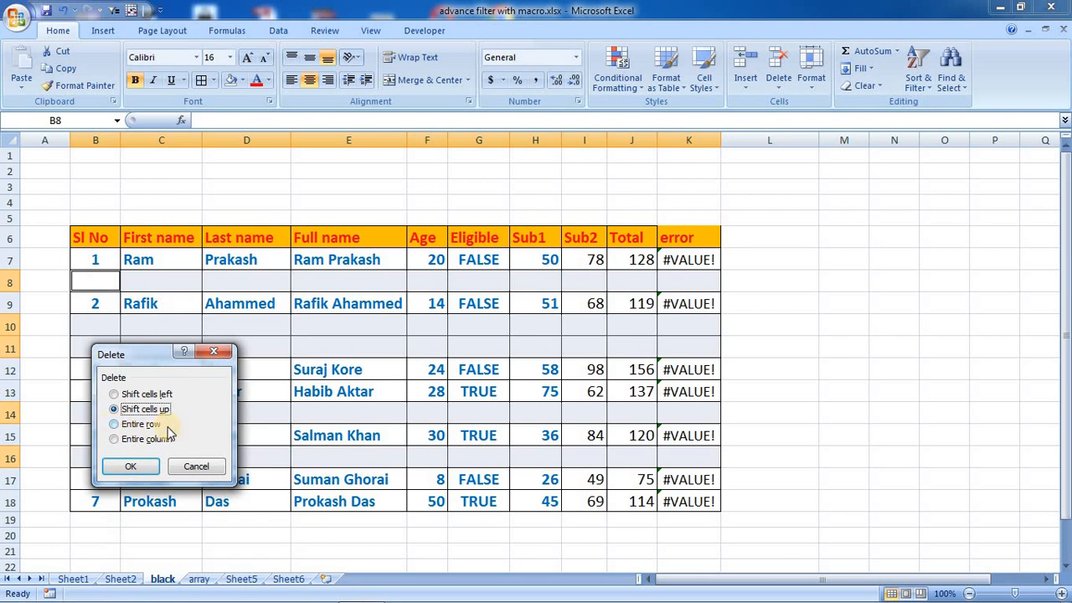
left_click(125, 425)
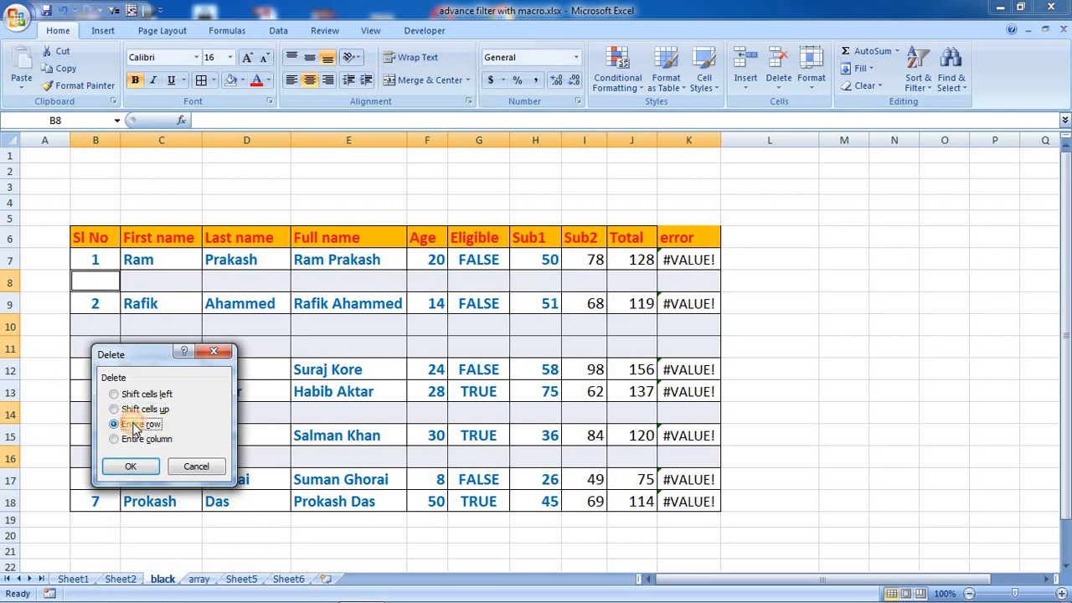
left_click(131, 466)
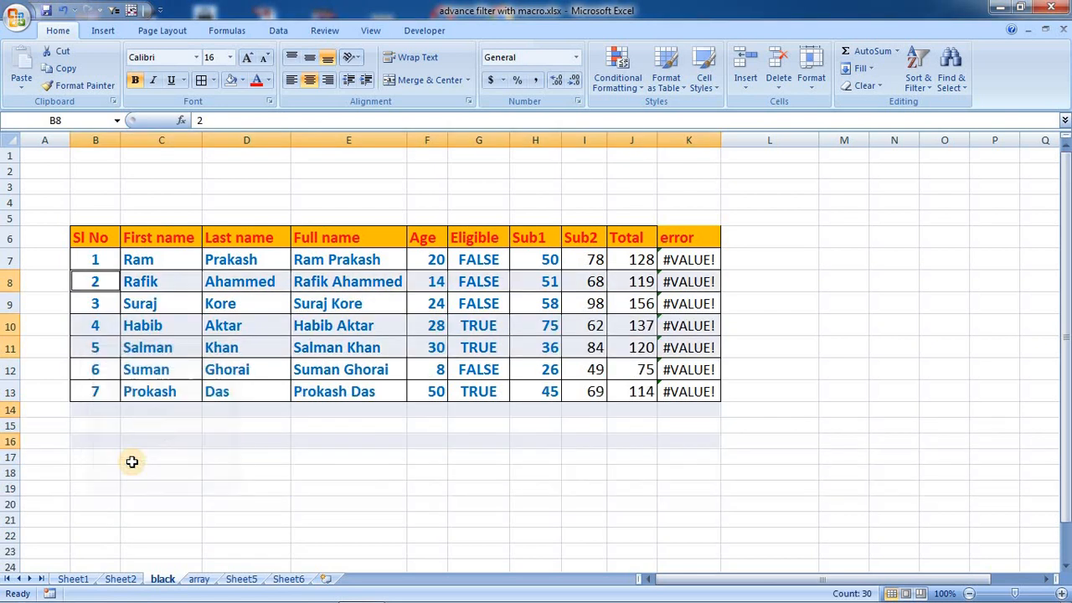
left_click(263, 381)
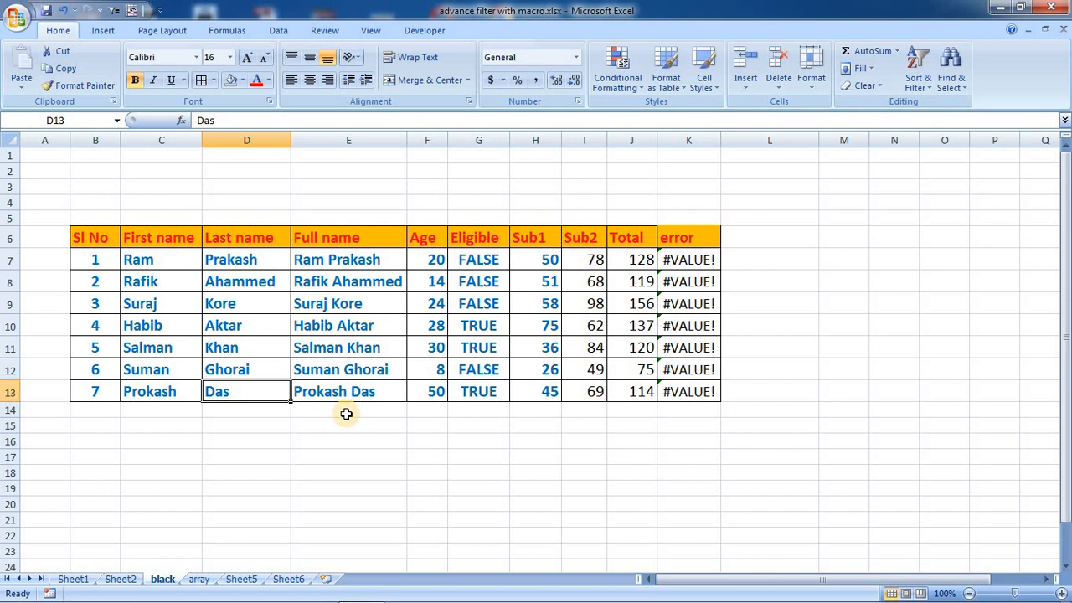
left_click(485, 366)
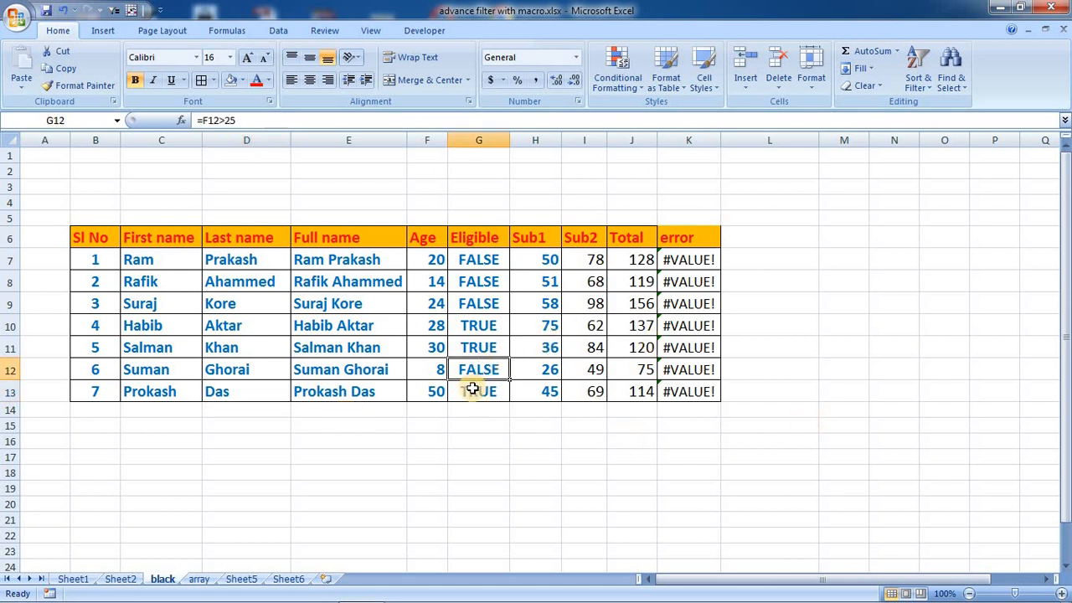
left_click(946, 84)
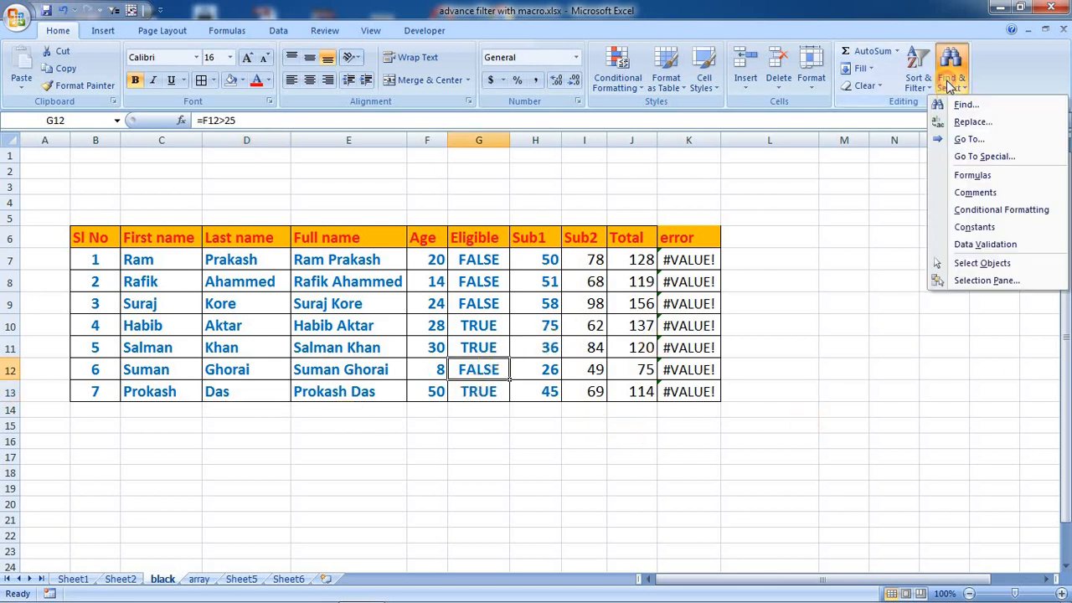
left_click(988, 159)
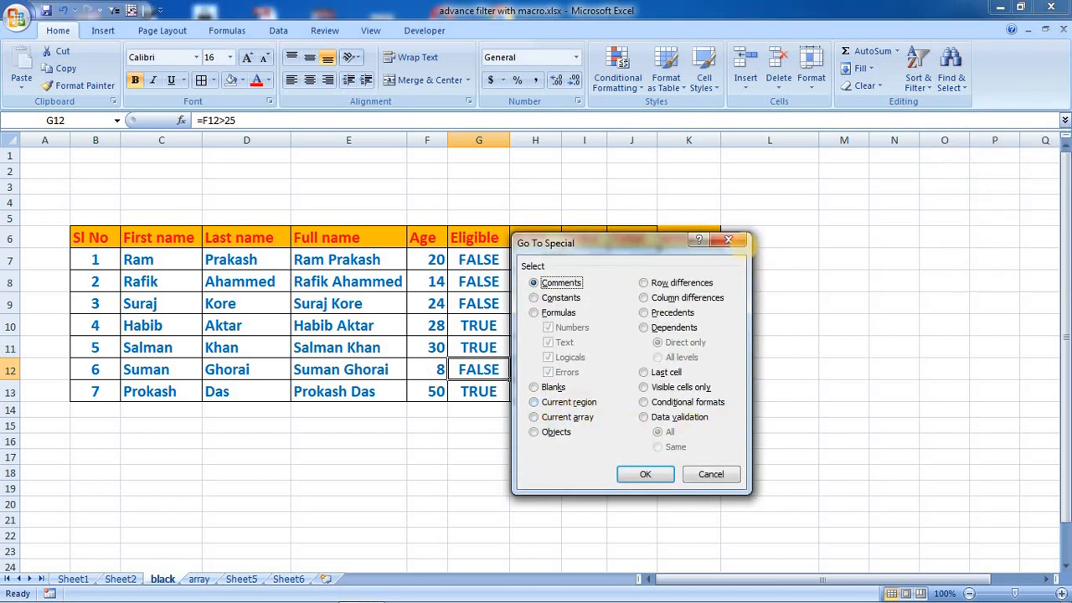
left_click(734, 243)
left_click_drag(96, 237, 670, 385)
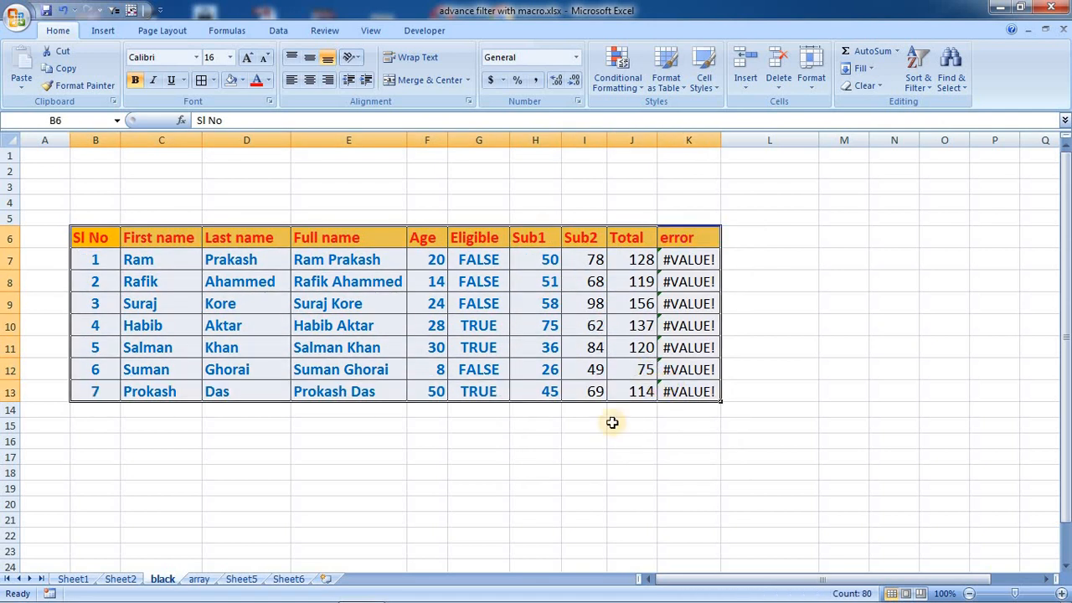
- Enter the sample numbers 7, 8, 5, 4, 5 and 5 in cells D17 to I17 below the table
left_click(279, 459)
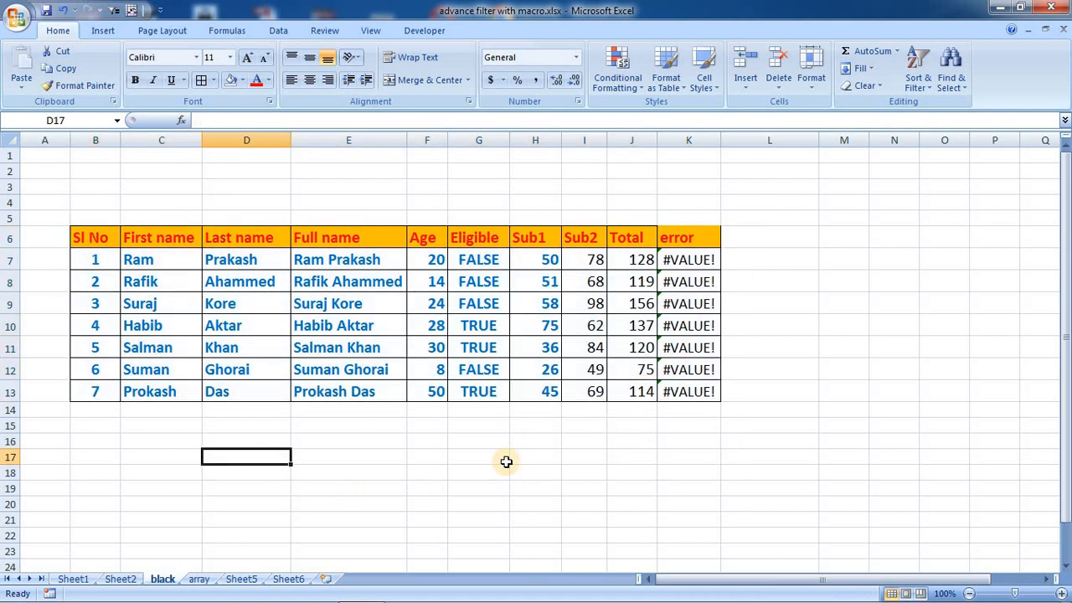
type("7")
key("Tab")
type("8")
key("Tab")
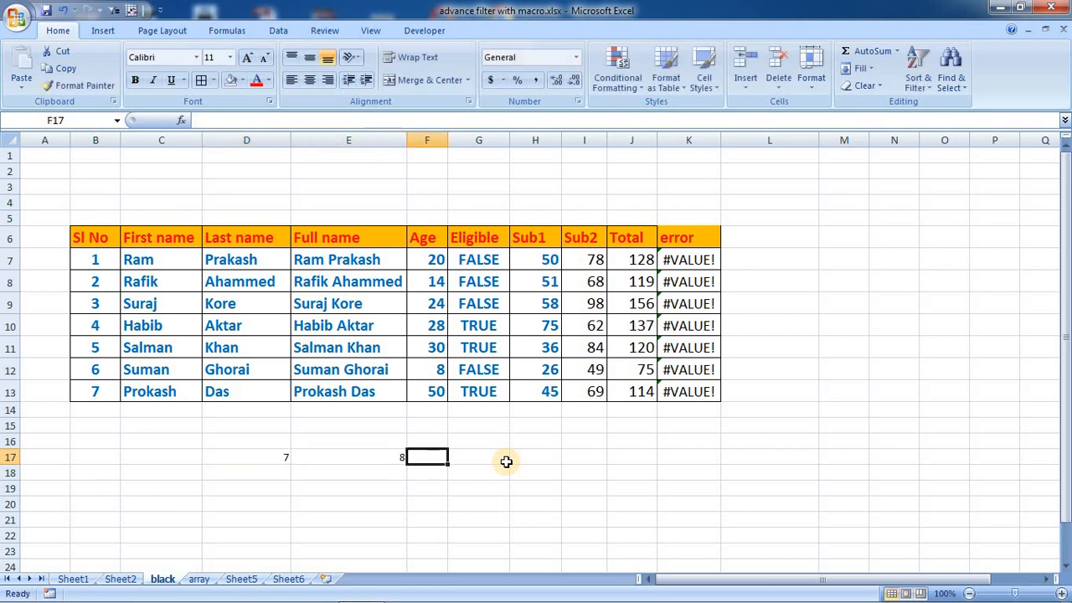
type("5")
key("Tab")
key("Tab")
type("55")
key("Tab")
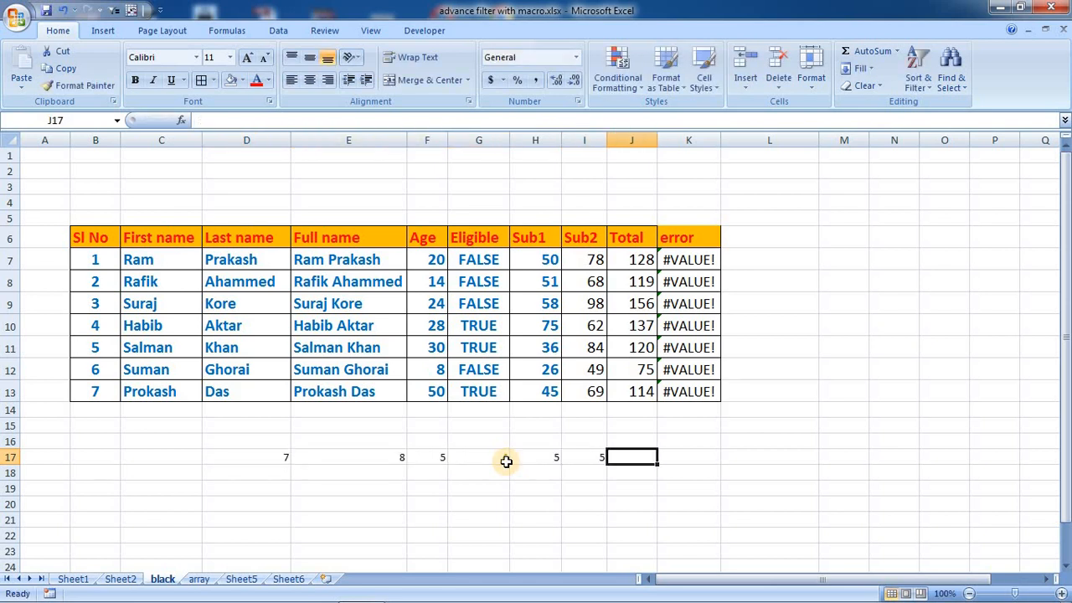
- Fill cells D18 to J18 with the numbers 7, 8, 9, 6, 4, 1 and 3
key("Return")
type("7")
key("Tab")
type("8")
key("Tab")
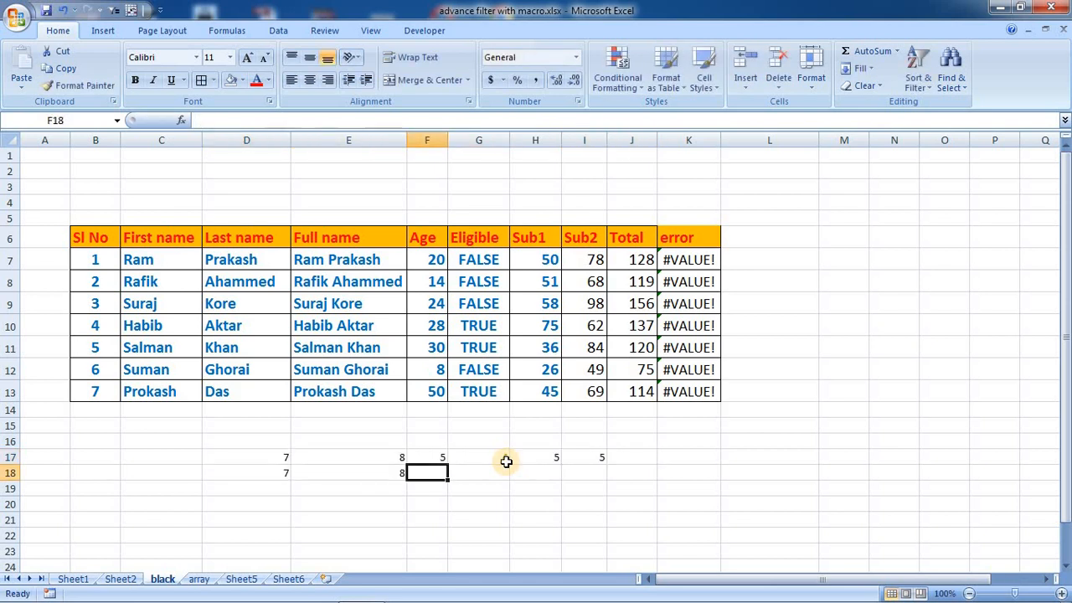
type("9")
key("Tab")
type("6\t4\t1")
key("Tab")
type("3")
key("Tab")
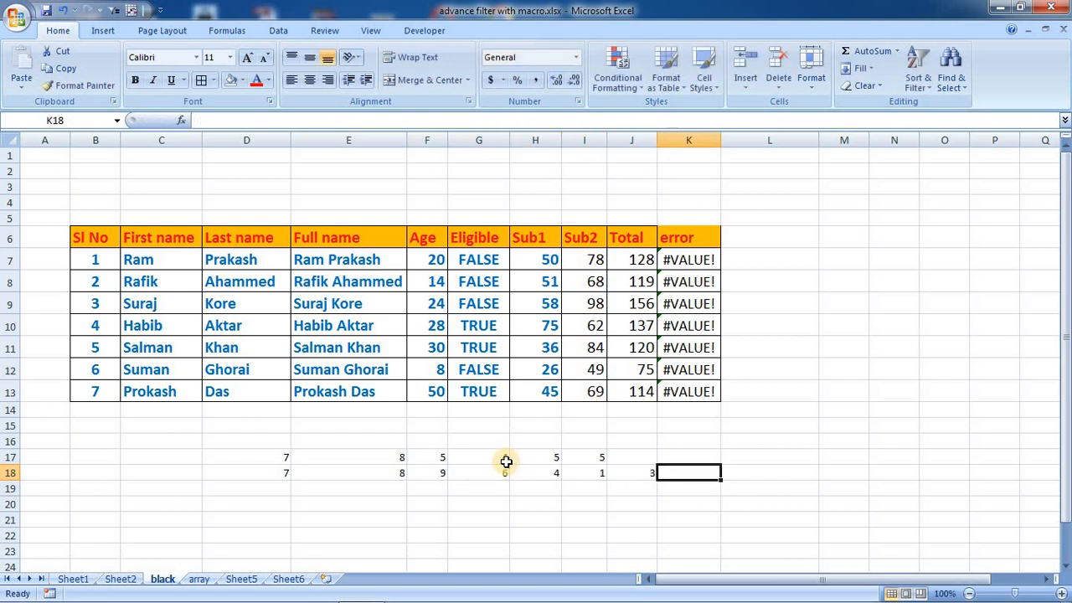
- Select the current region around cell E10 in the main table using Go To Special
left_click(401, 327)
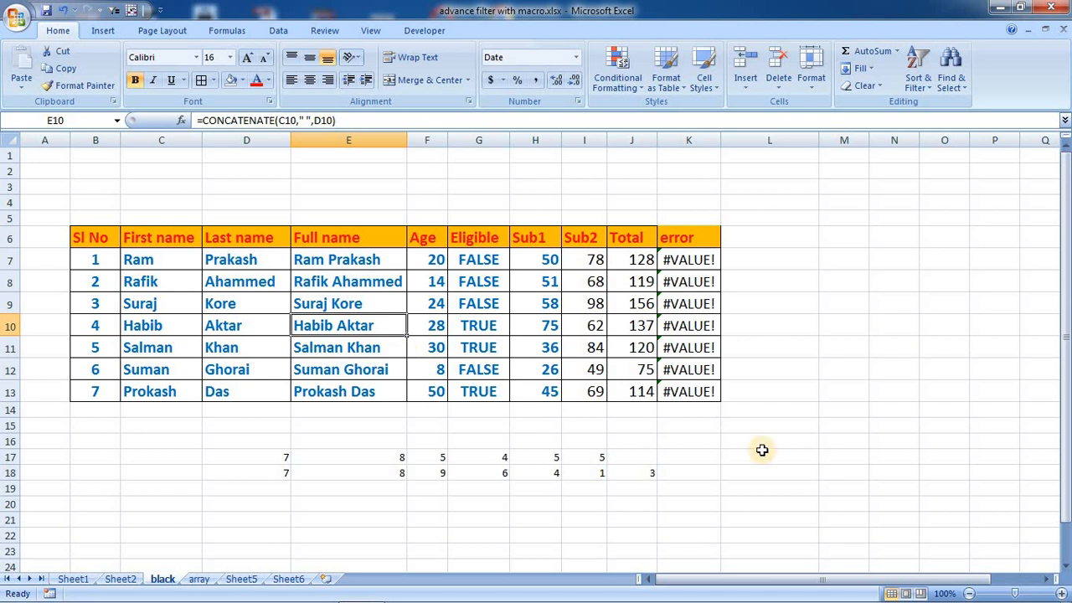
left_click(961, 92)
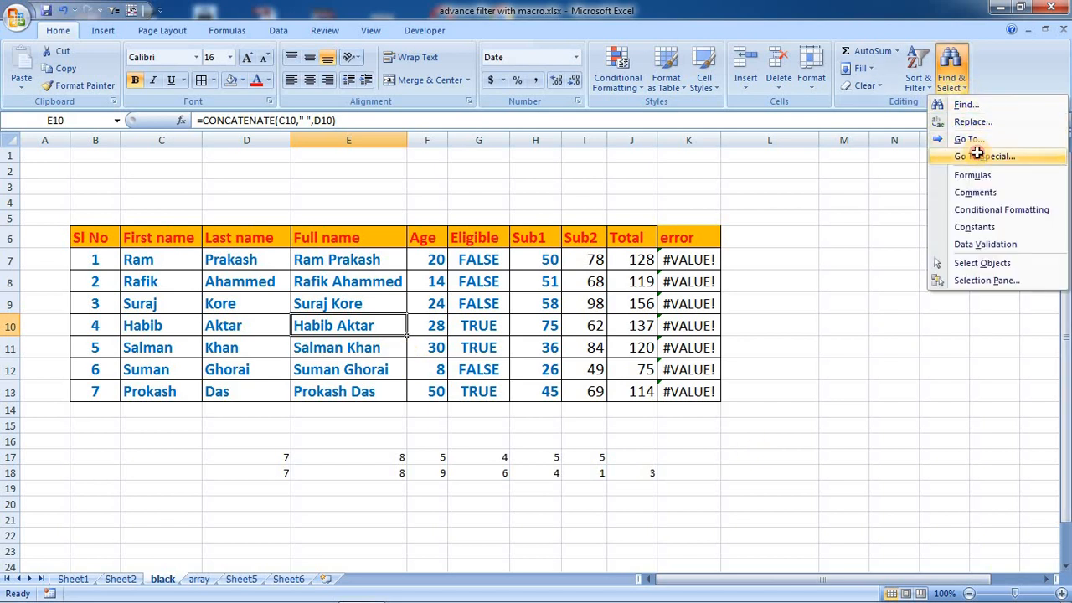
left_click(974, 155)
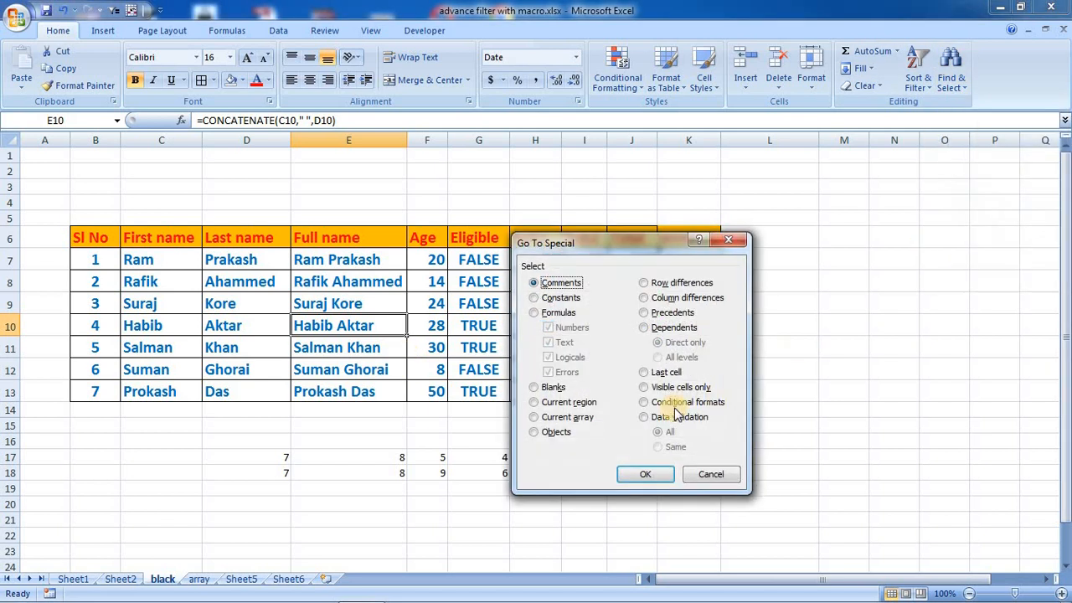
left_click(559, 404)
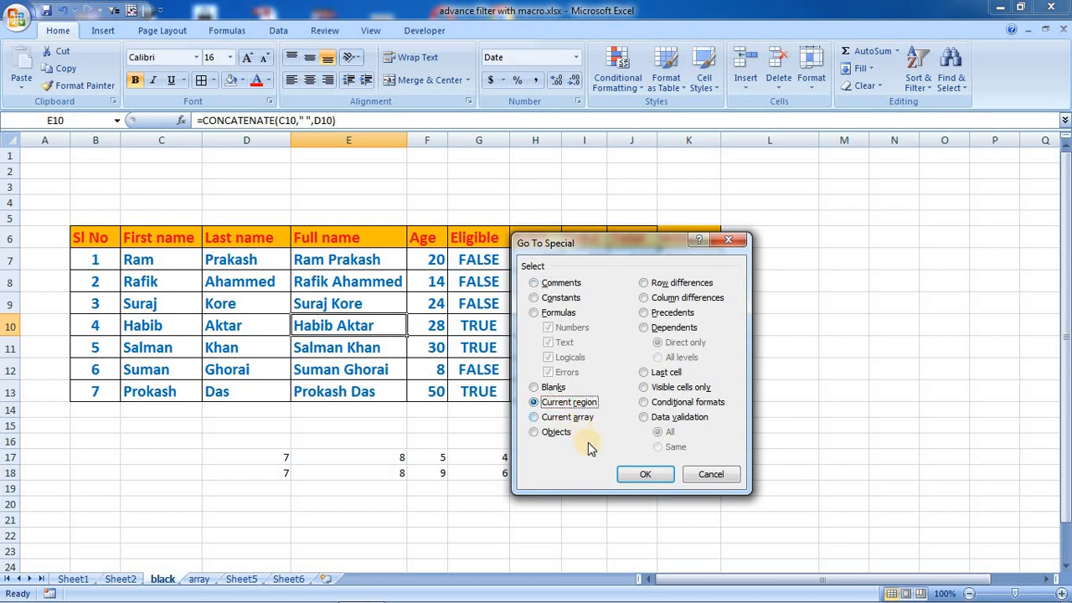
left_click(645, 474)
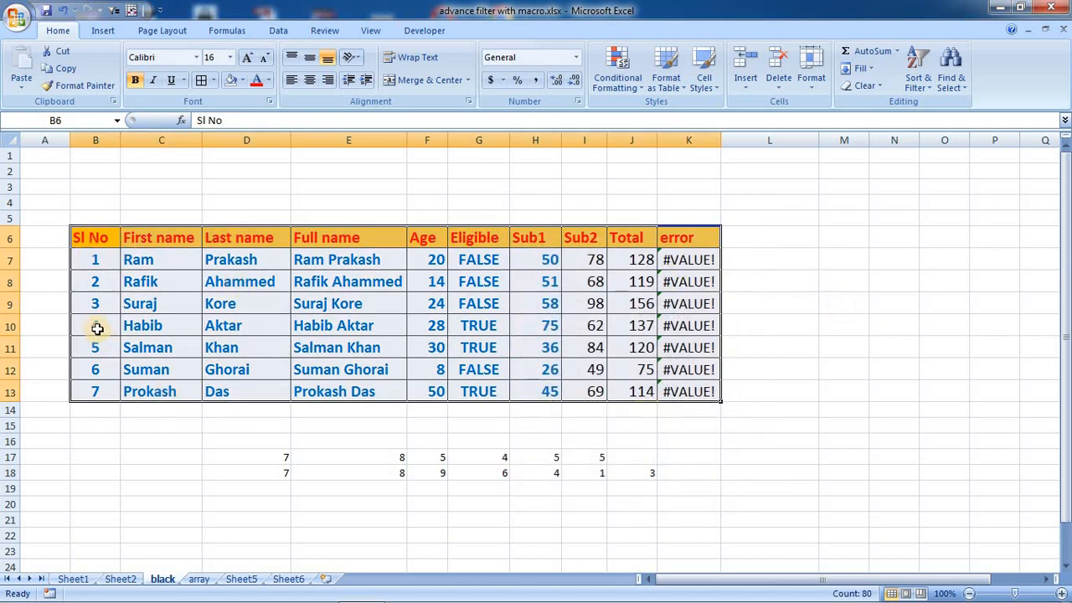
left_click_drag(96, 244, 550, 304)
- Select the current region around cell G17 in the number block with Go To Special, then deselect it at K17
left_click(479, 457)
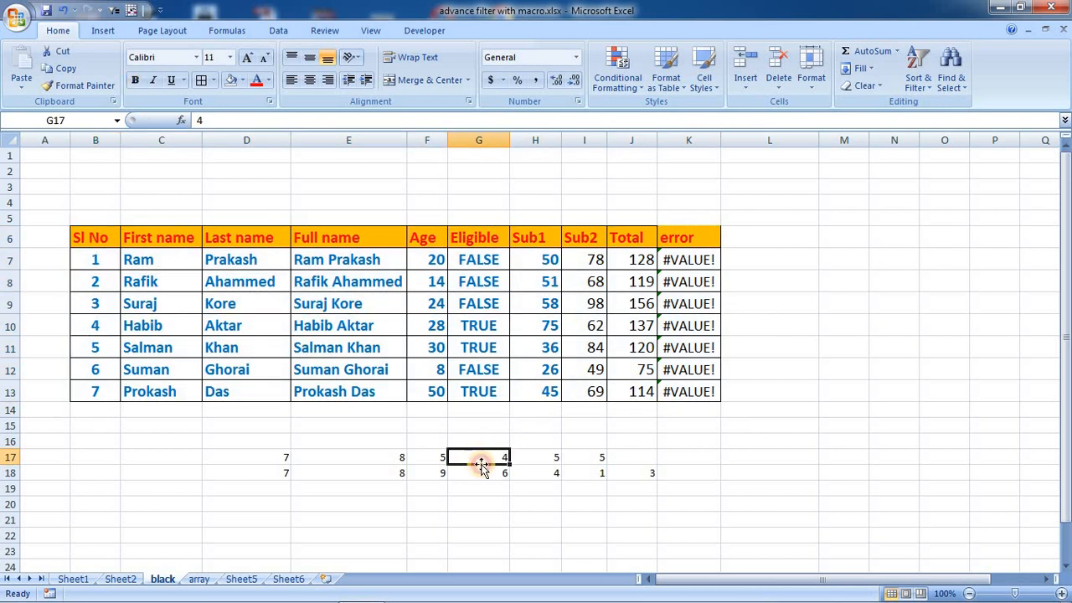
left_click(953, 80)
left_click(978, 159)
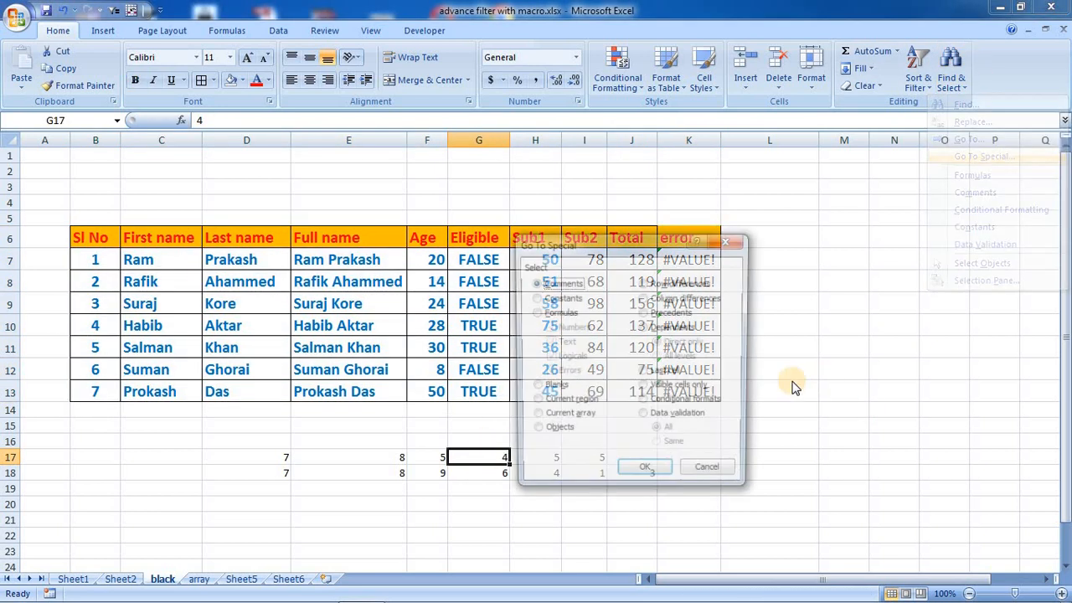
left_click(564, 418)
left_click(577, 402)
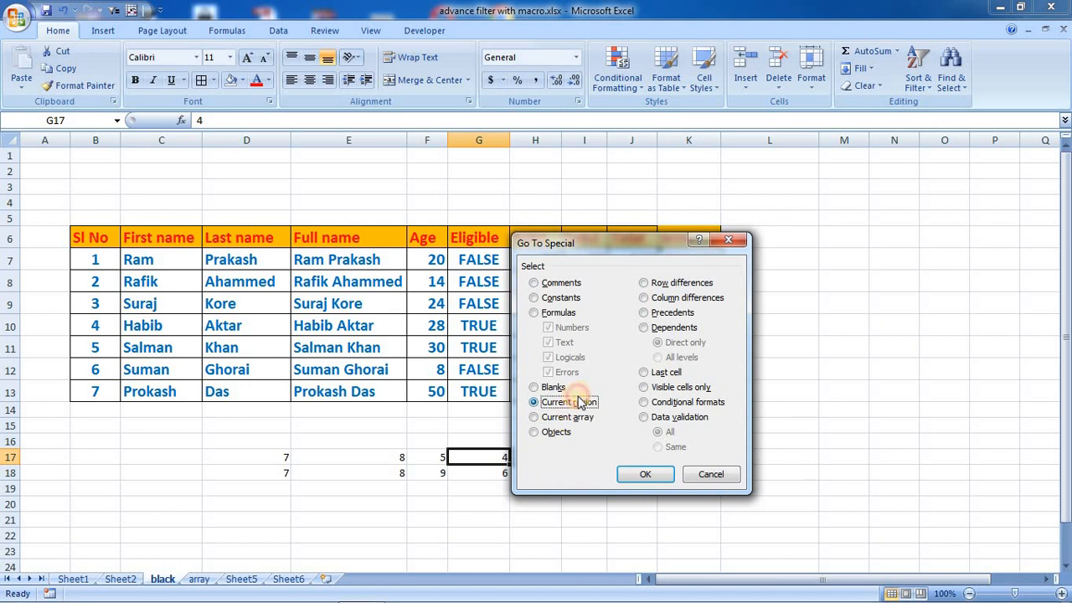
left_click(652, 476)
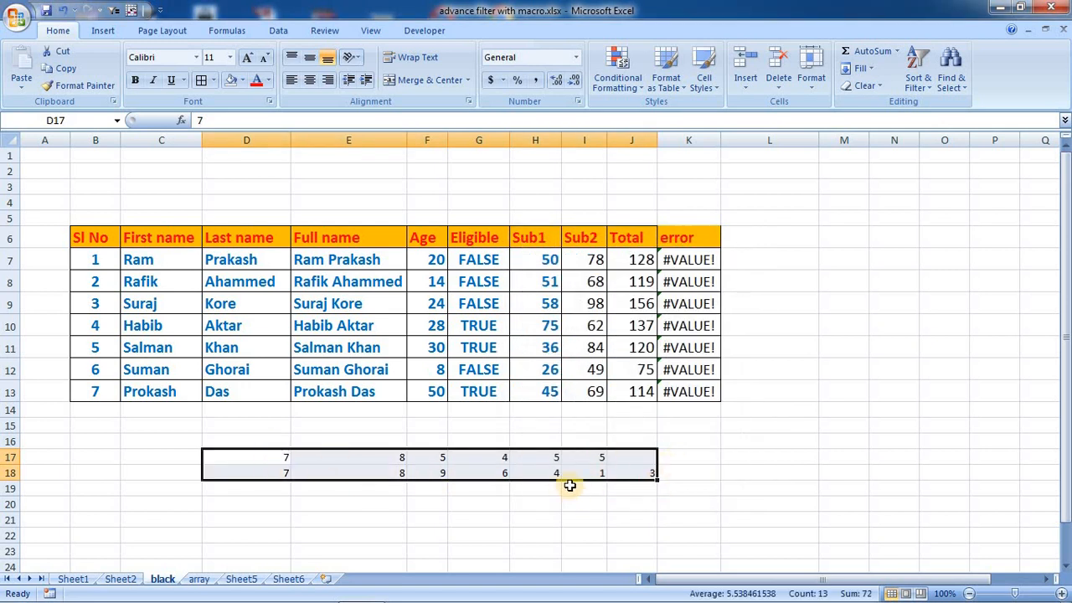
left_click(675, 455)
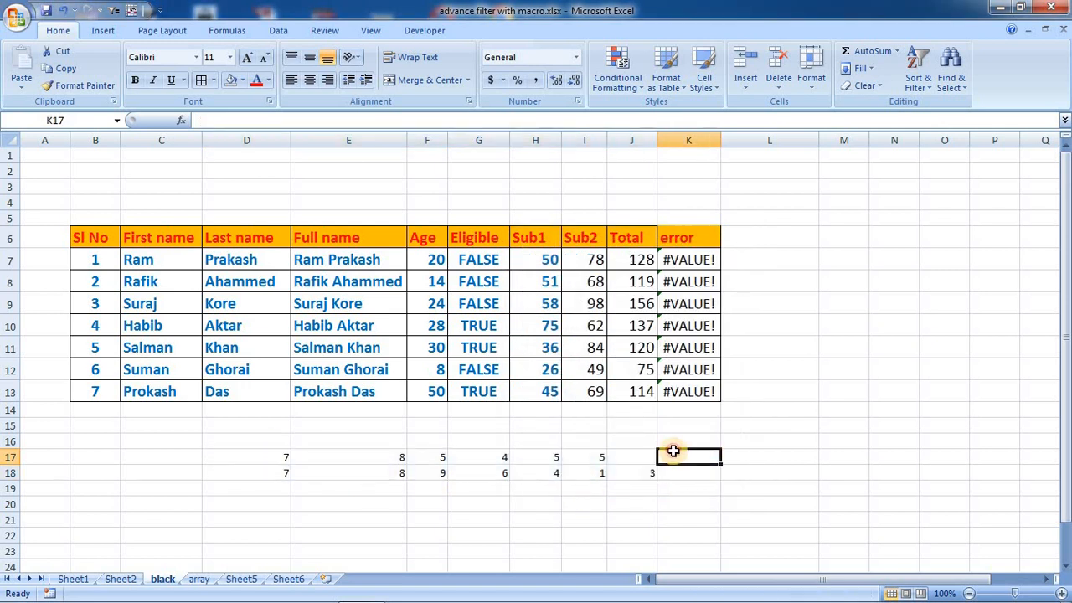
- Select the whole table from cell D9, then the whole number block from cell F17, using Select All
left_click(239, 301)
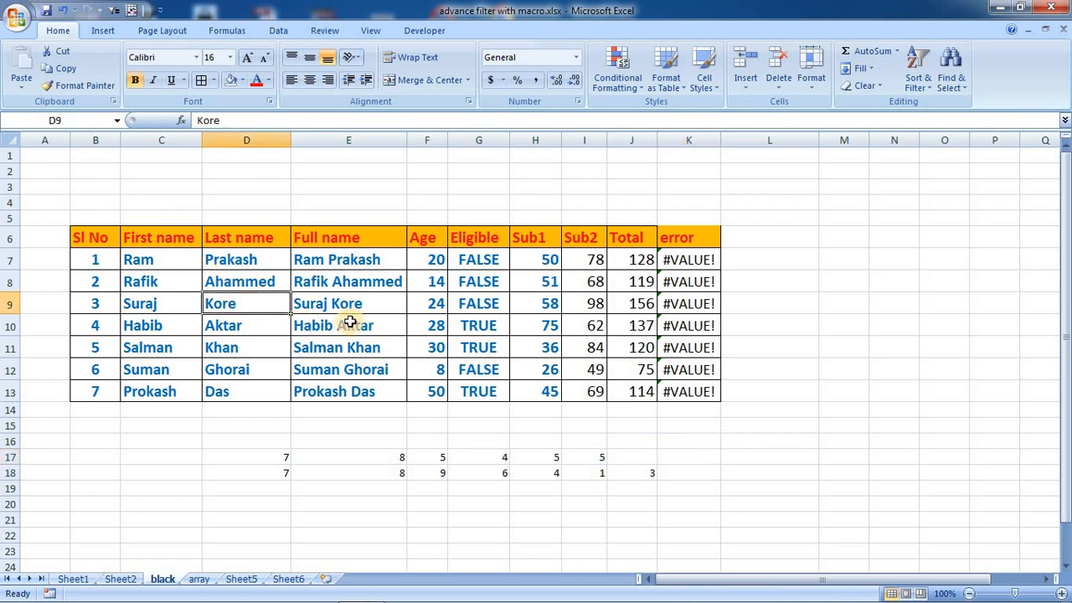
key("ctrl+a")
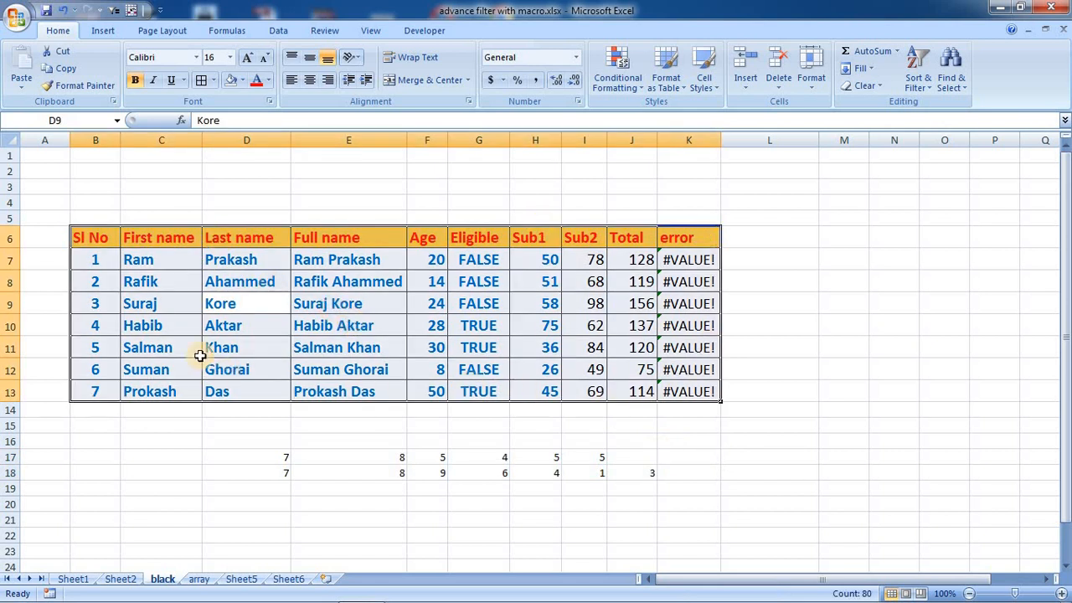
left_click(445, 458)
key("ctrl+a")
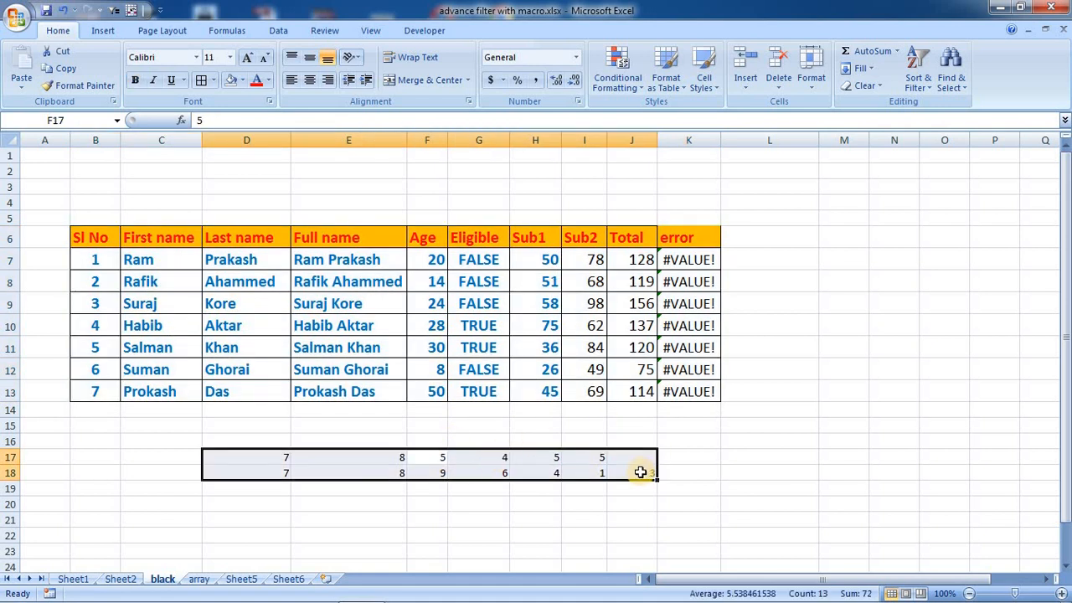
left_click(660, 429)
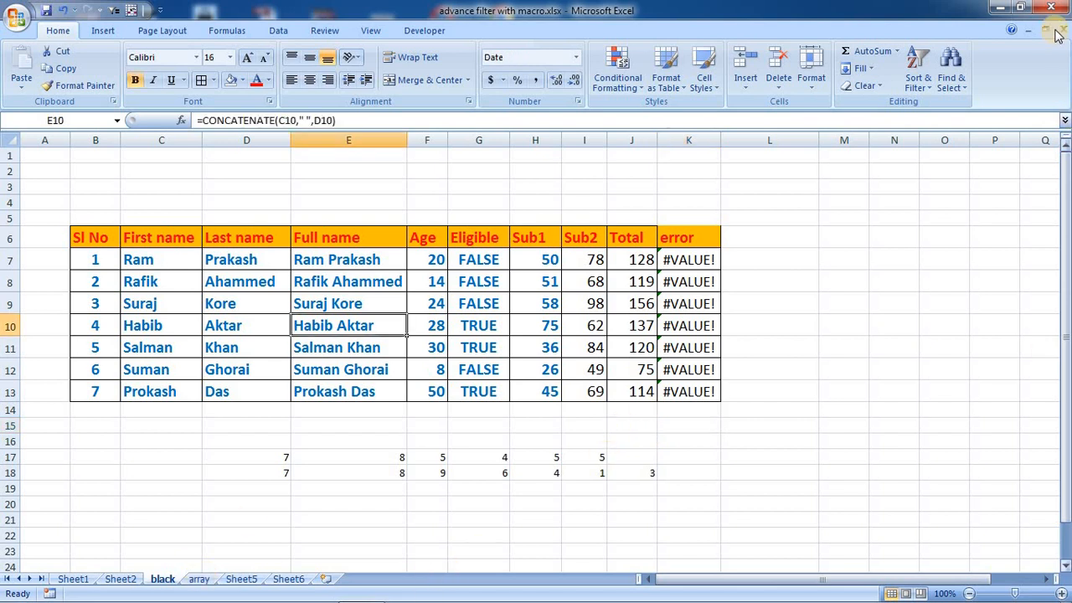
left_click(950, 74)
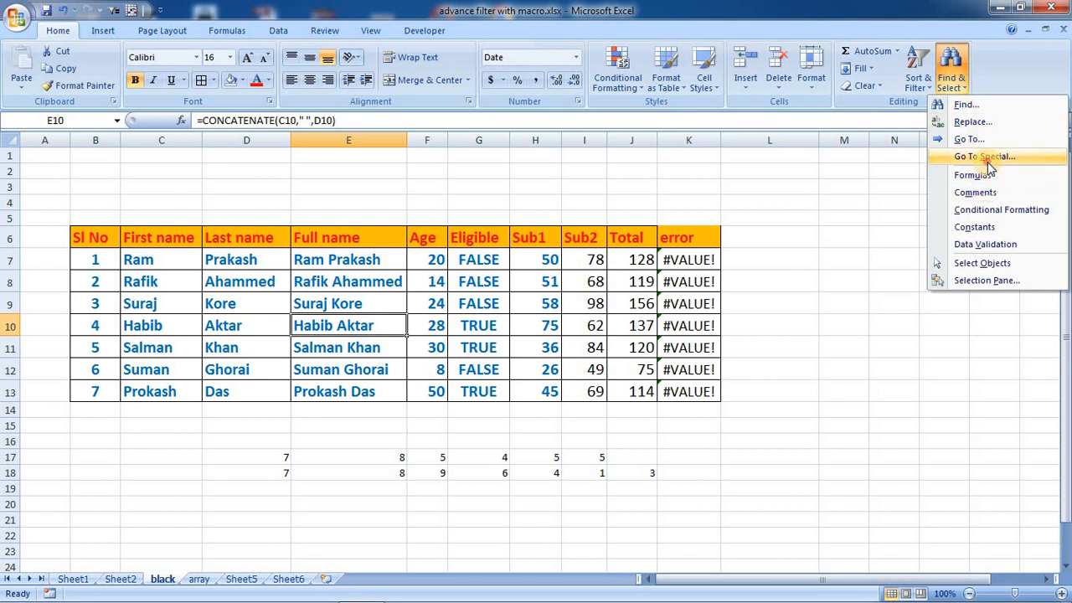
left_click(985, 157)
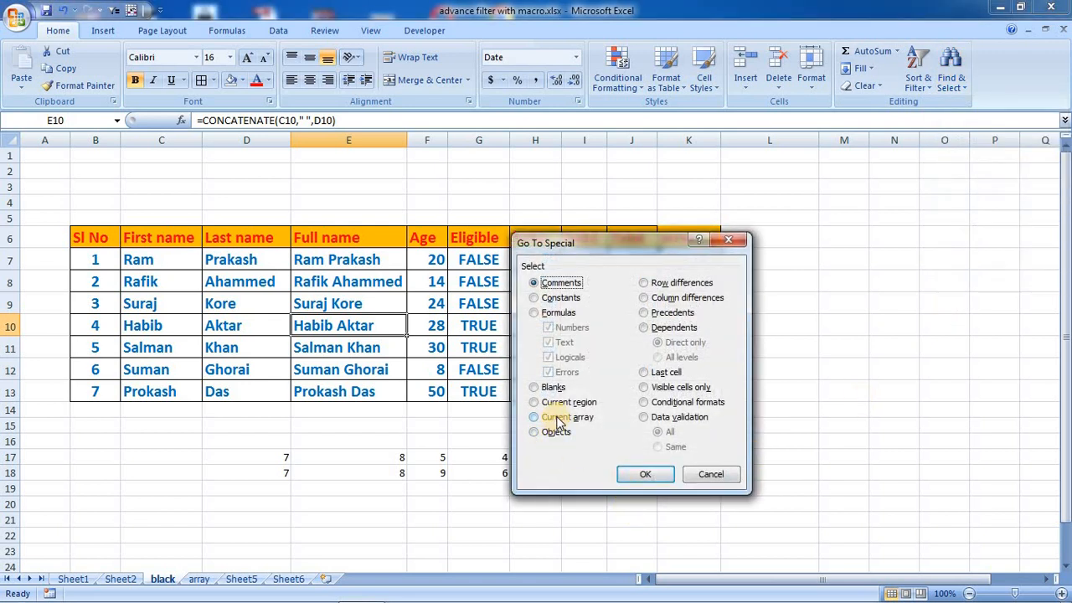
left_click(709, 474)
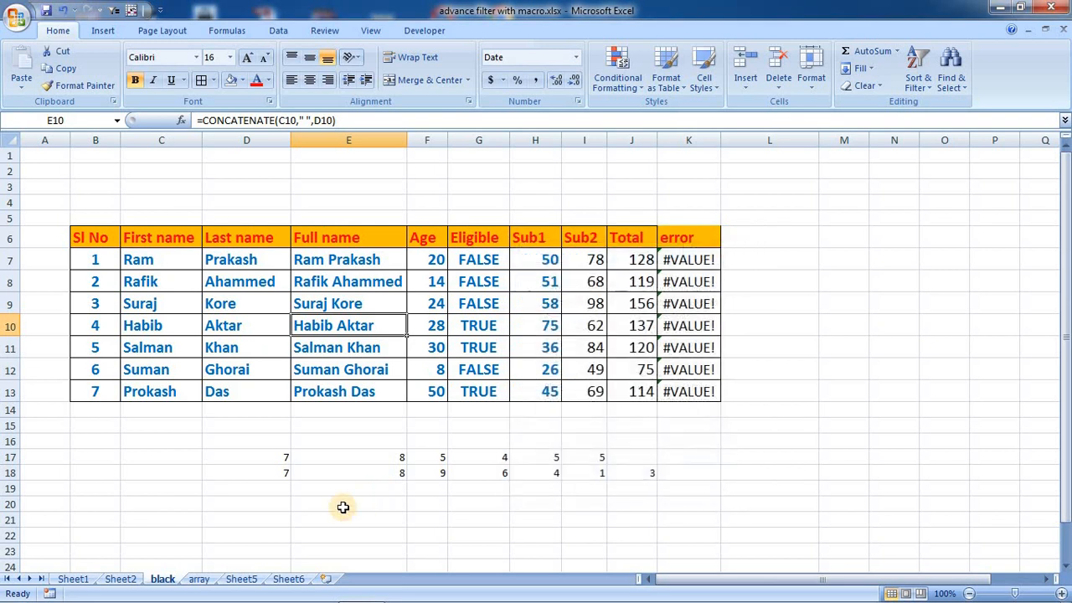
- Open the array sheet and examine the formulas behind the corner, header and result cells of the multiplication table
left_click(200, 579)
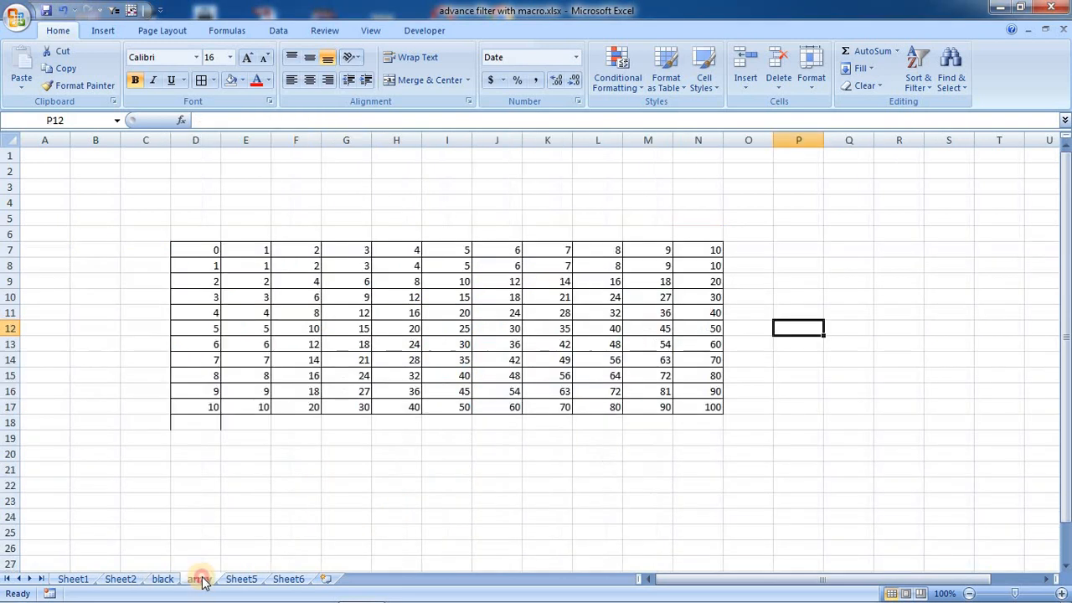
left_click(289, 345)
left_click_drag(212, 259, 597, 280)
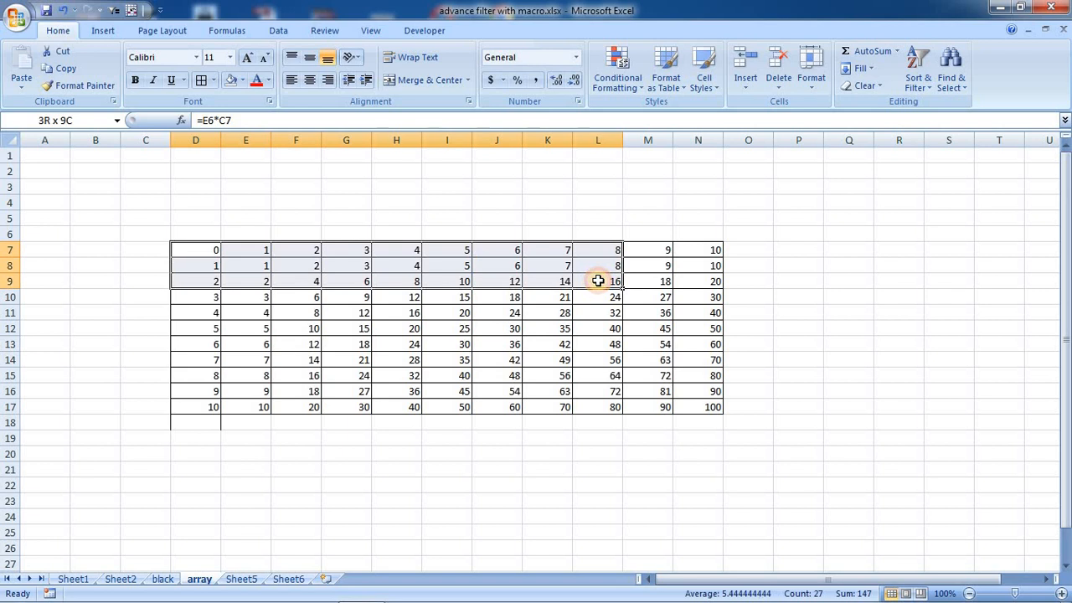
left_click(562, 326)
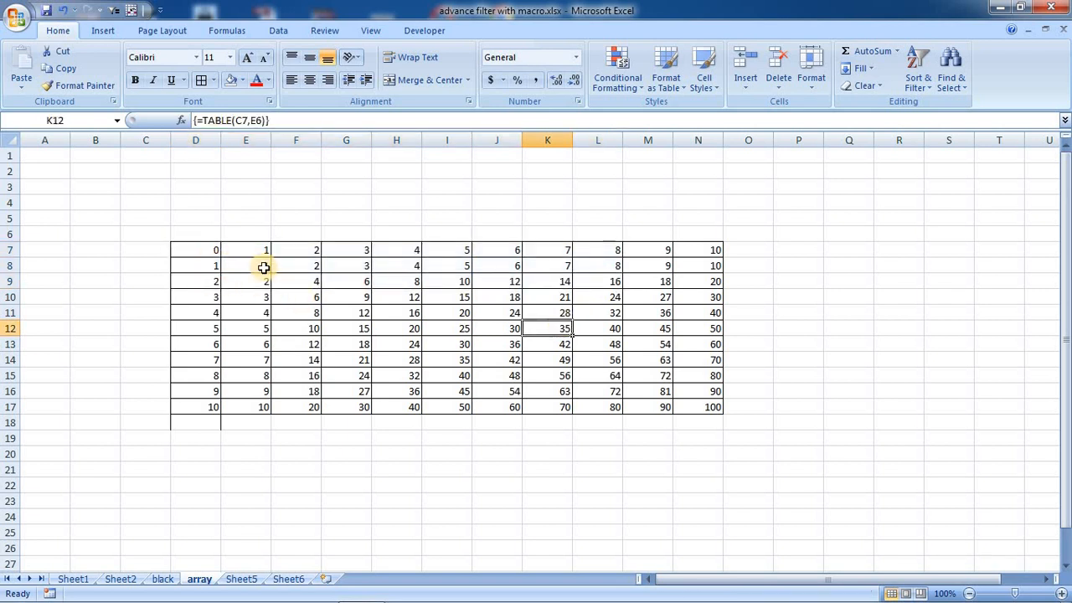
left_click(264, 267)
left_click(289, 282)
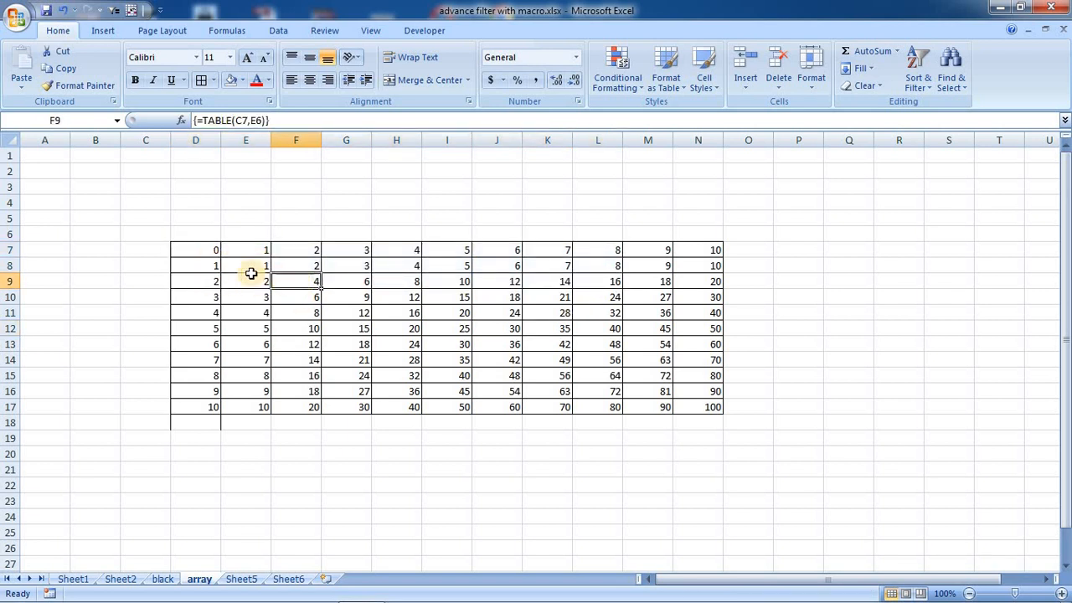
left_click(263, 281)
left_click(297, 295)
left_click(263, 268)
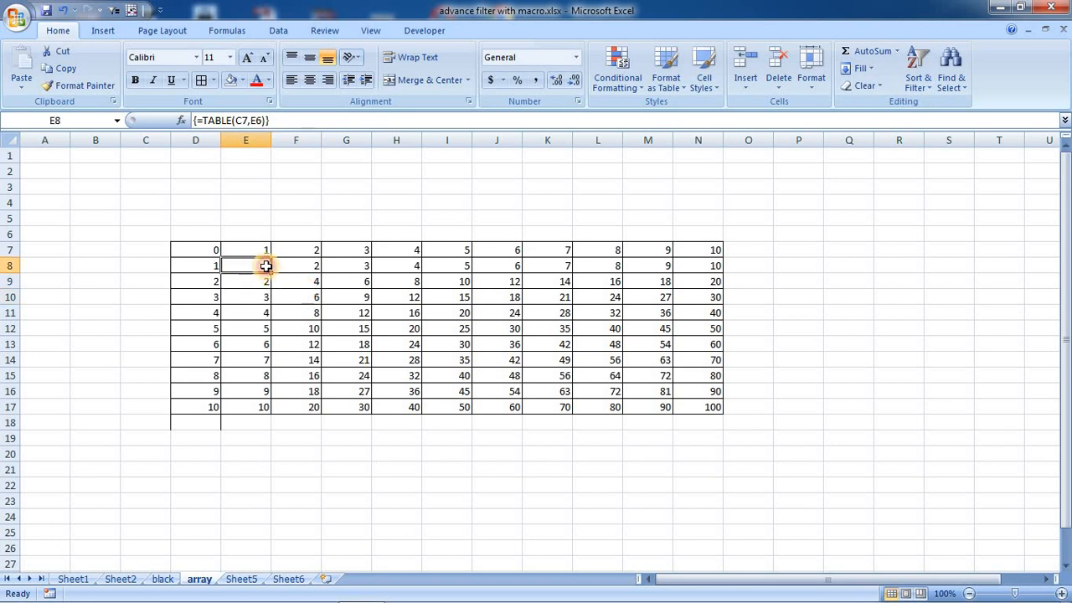
left_click(289, 271)
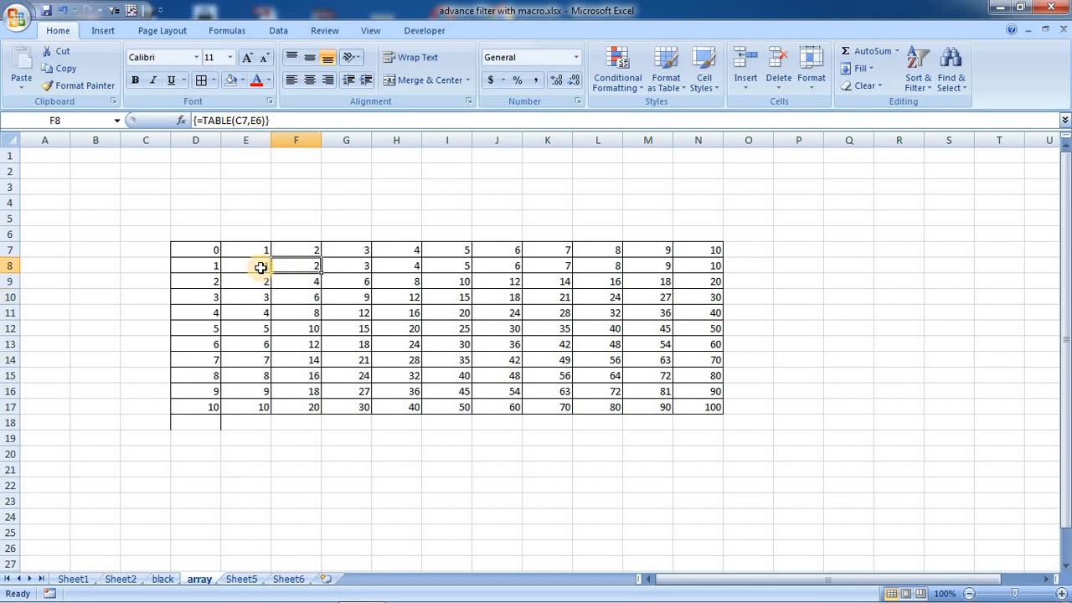
left_click_drag(208, 251, 306, 249)
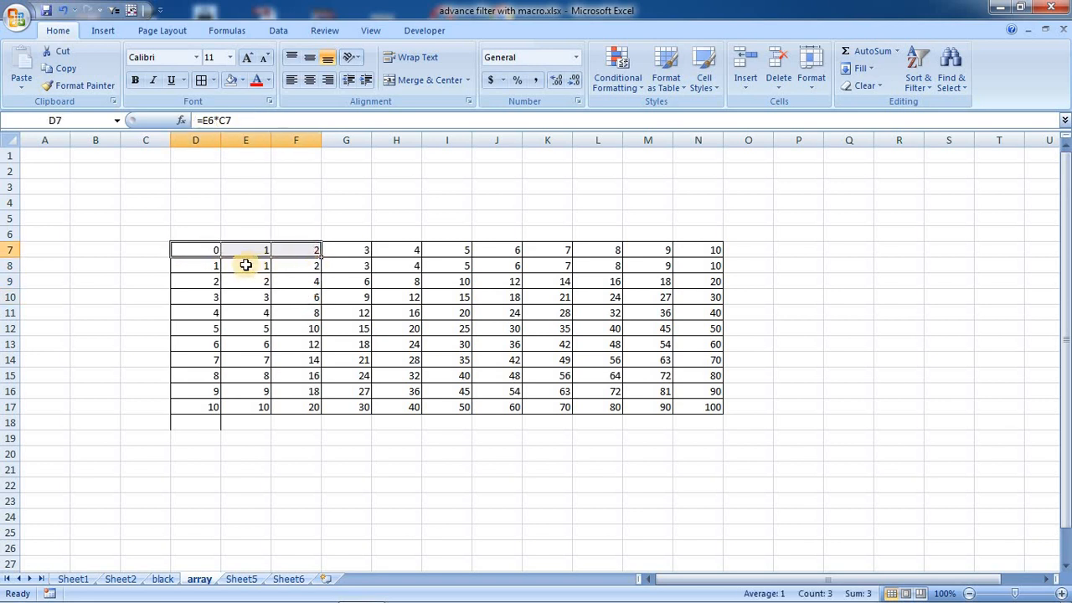
left_click(263, 248)
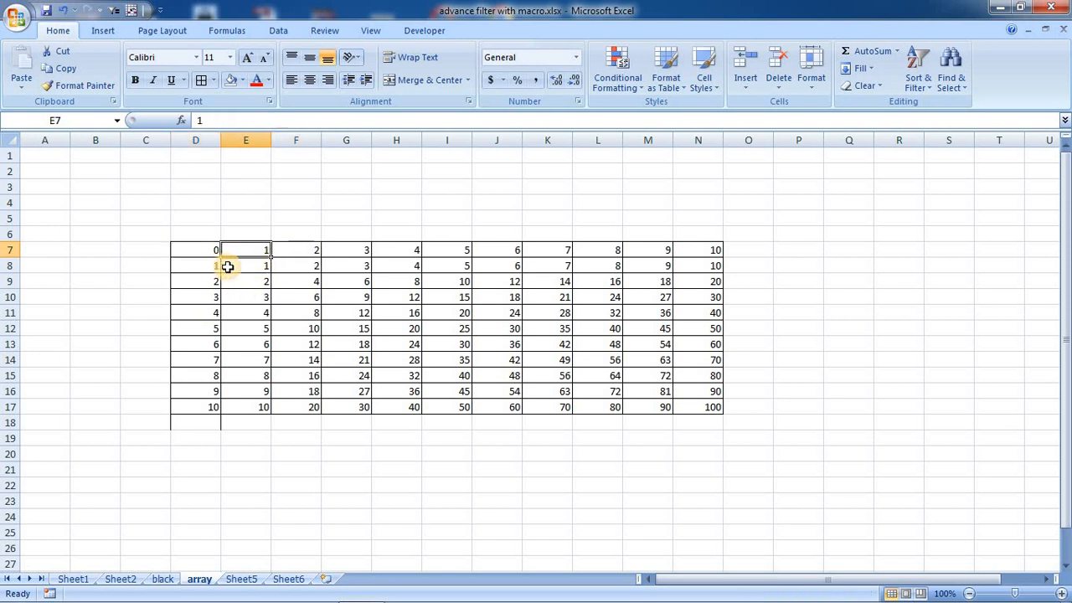
left_click(232, 267)
left_click(287, 255)
left_click(294, 282)
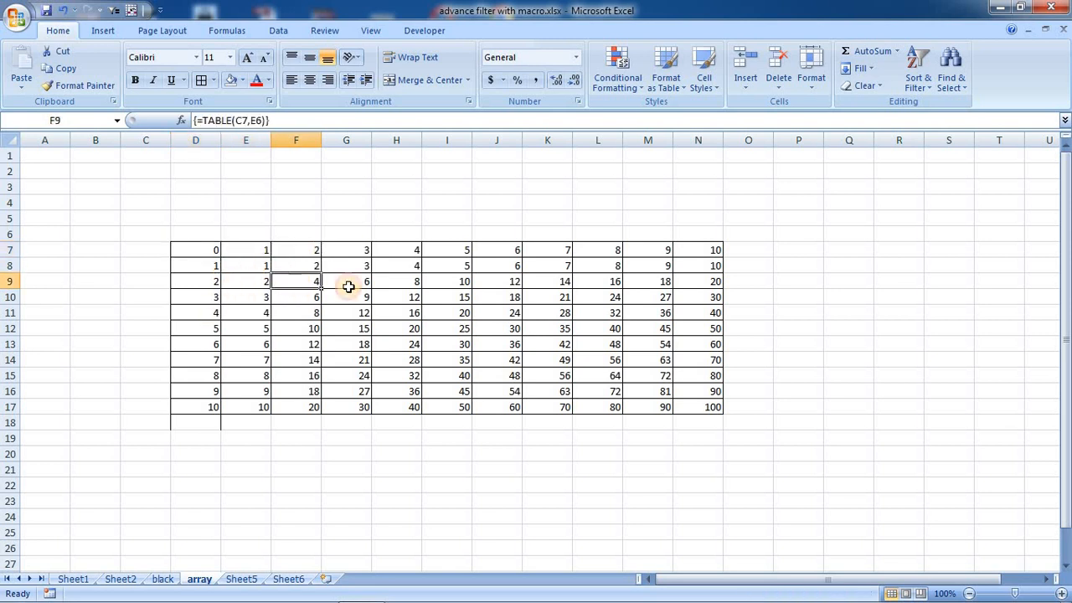
left_click(530, 344)
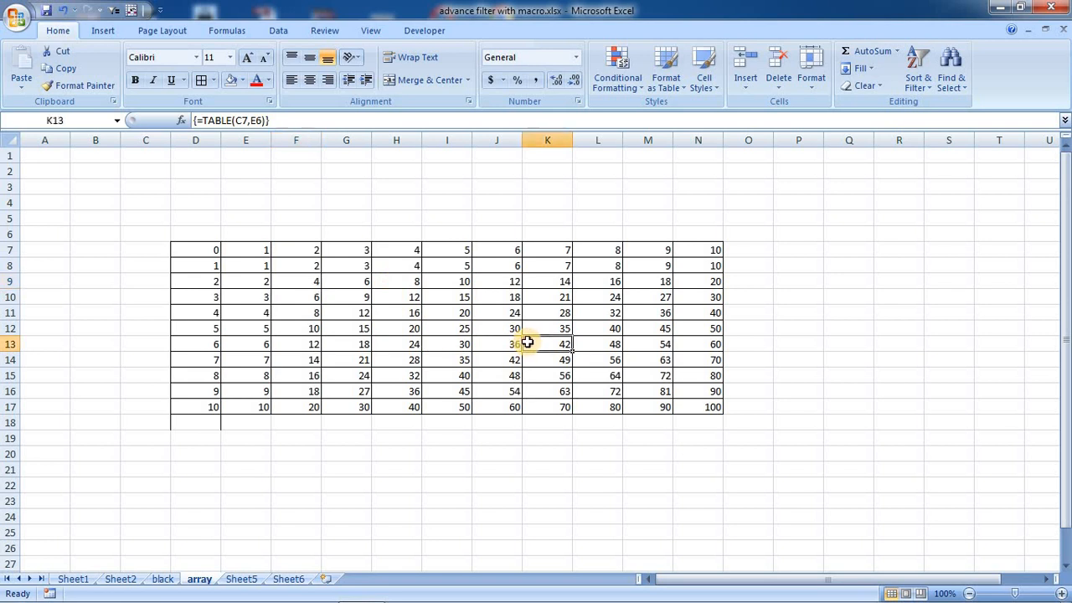
left_click(344, 280)
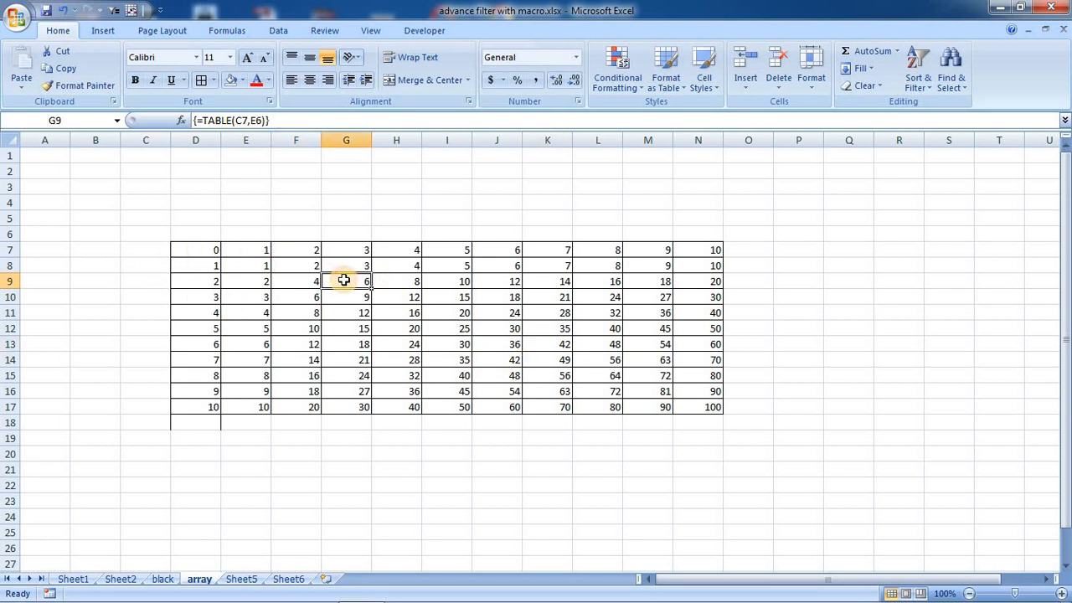
- Fill cells E18 to N18 with the numbers 7, 5, 1, 2, 4, 6, 3, 1, 1 and 3
left_click(244, 426)
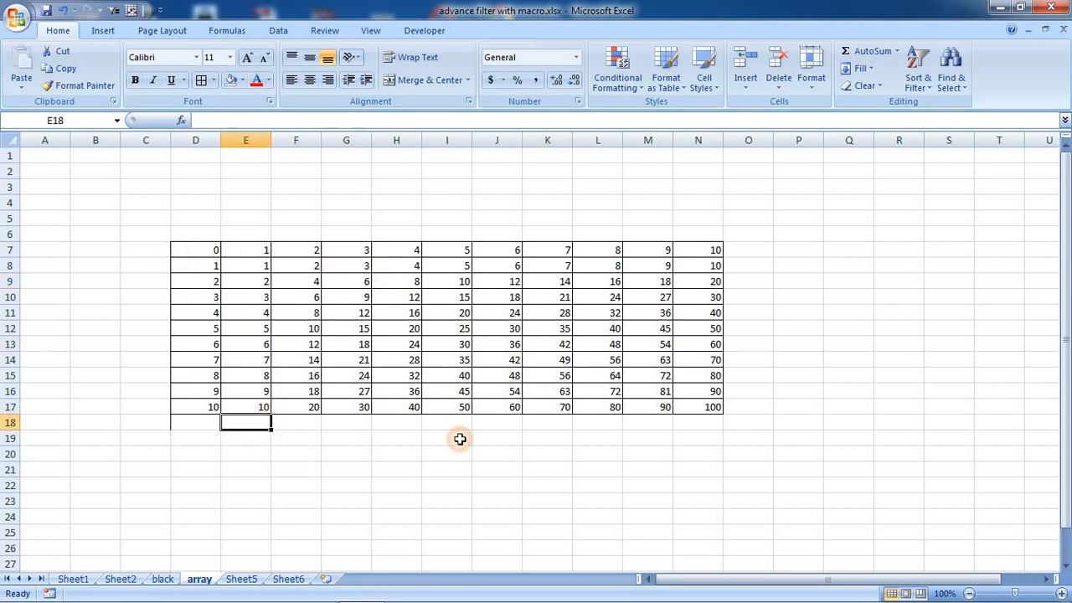
type("7")
key("Tab")
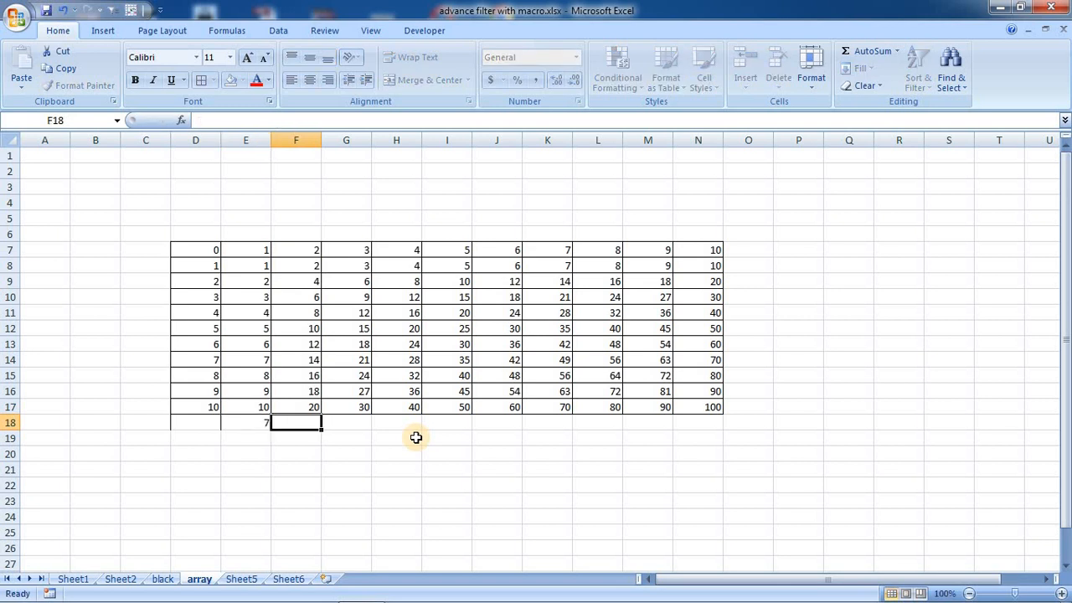
type("5")
key("Tab")
type("1")
key("Tab")
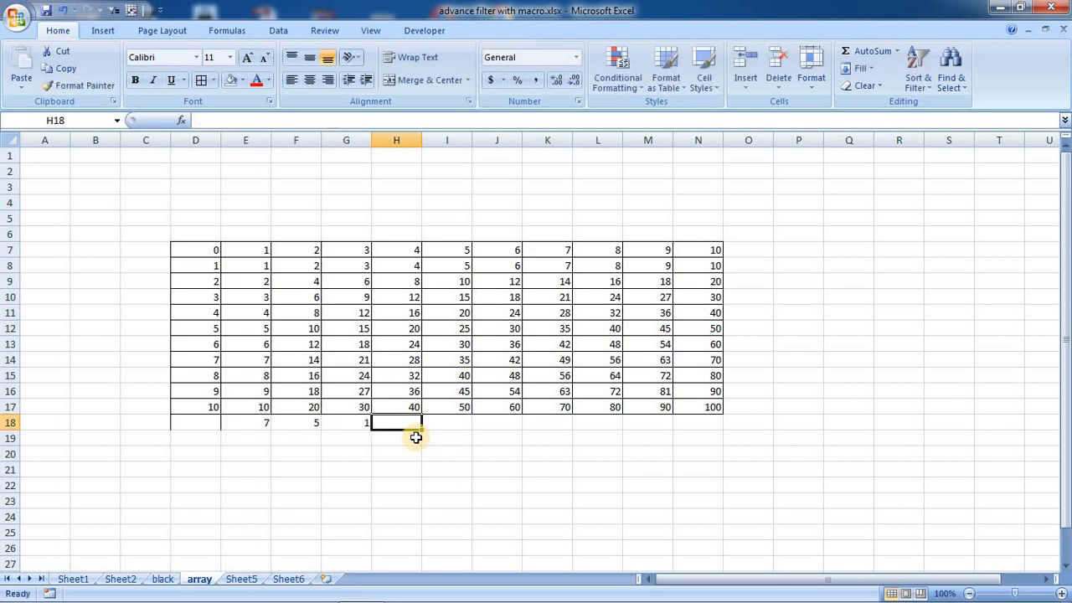
type("2")
key("Tab")
type("4")
key("Tab")
type("6")
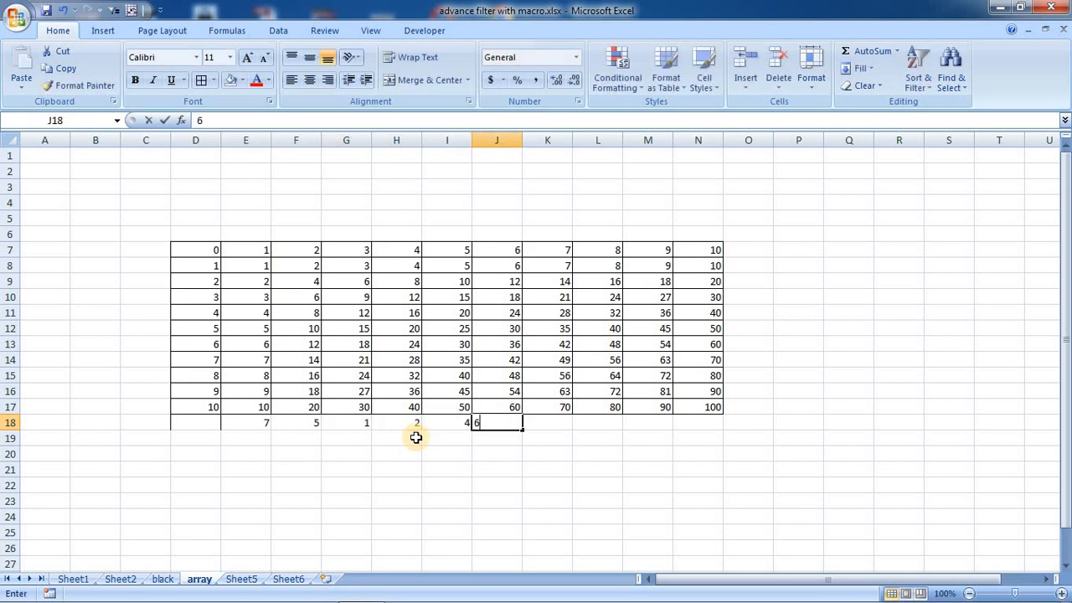
key("Tab")
type("3")
key("Tab")
type("1")
key("Tab")
type("1")
key("Tab")
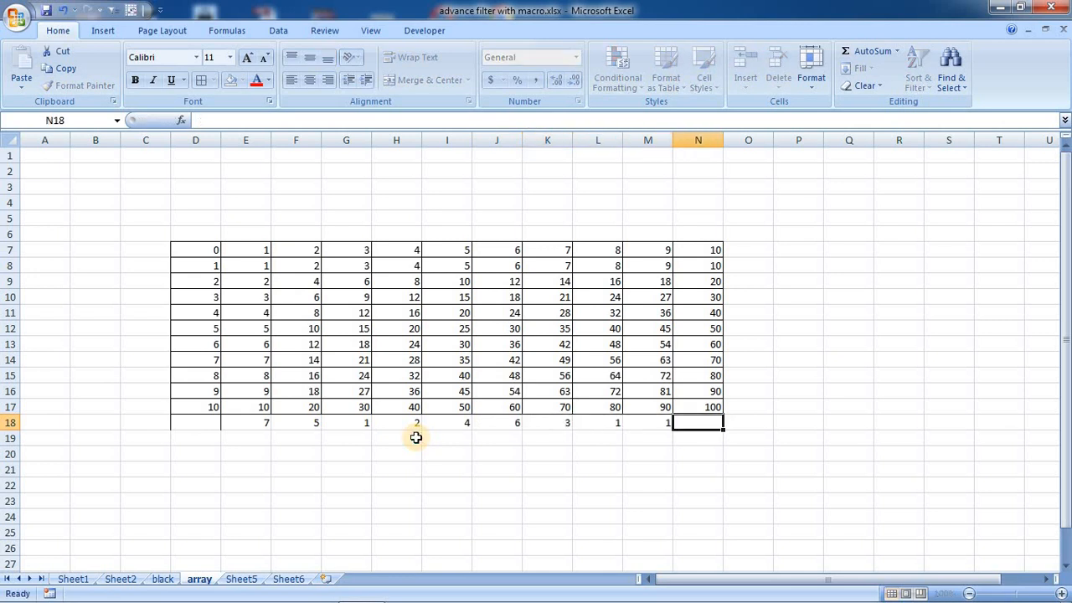
type("3")
key("Tab")
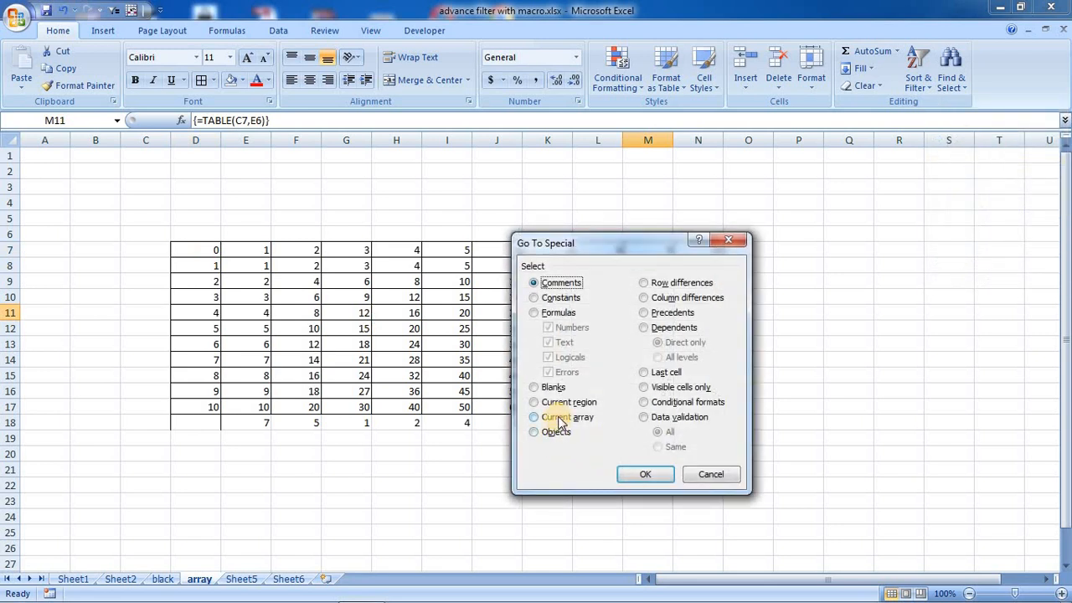
- Select the current array around cell M11 using Go To Special, then deselect it at F13
left_click(559, 418)
left_click(647, 474)
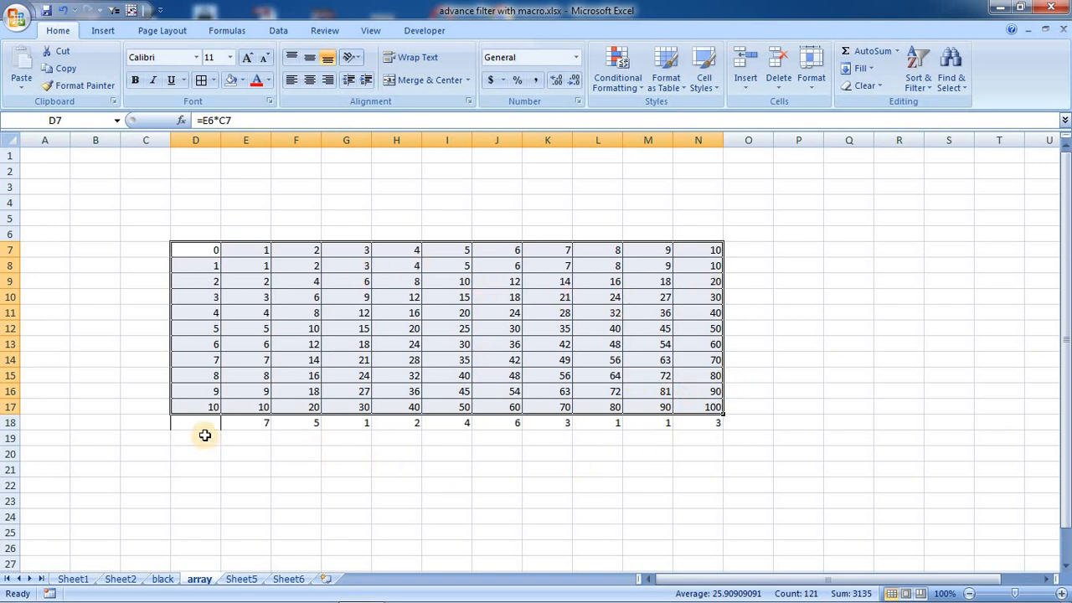
left_click(289, 343)
- Clear the multiplication results in cells E8 to N17
left_click_drag(259, 266, 691, 401)
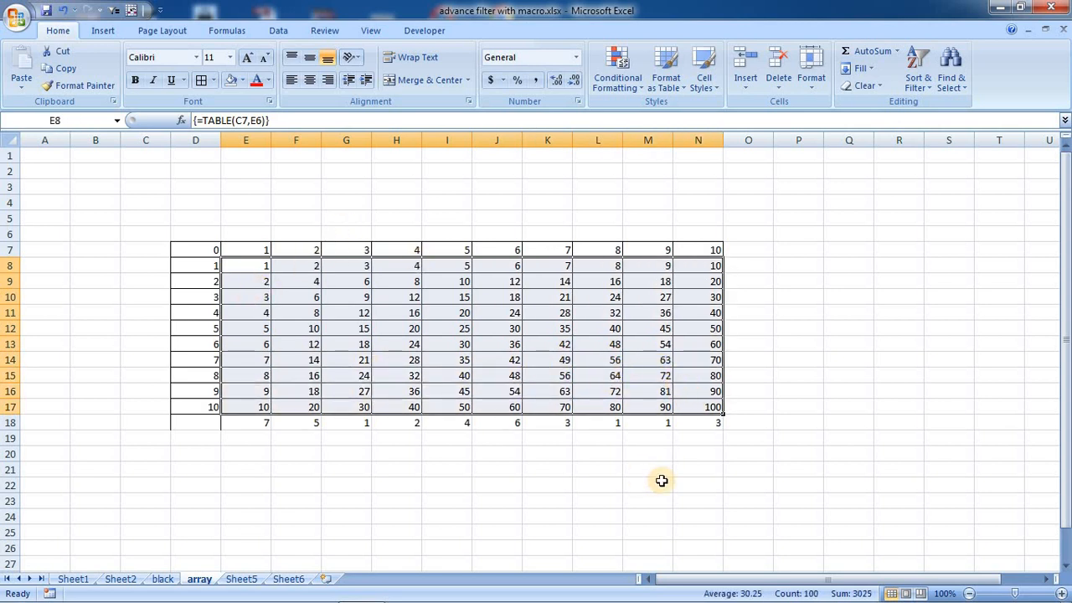
key("Delete")
left_click(546, 345)
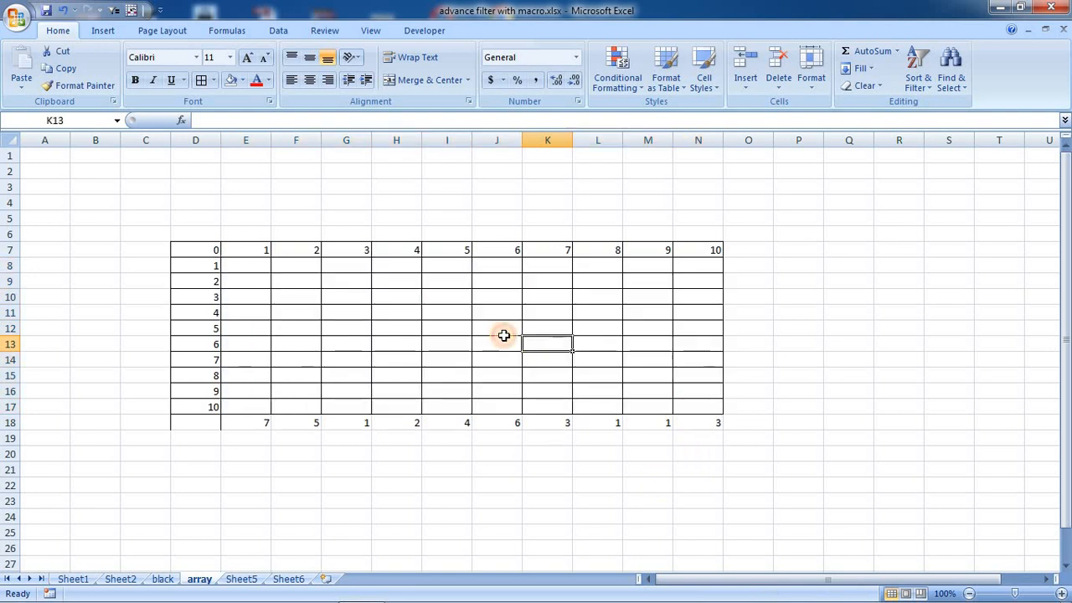
- Check the header cells in row 7 and clear the formula from corner cell D7
left_click(251, 250)
left_click(298, 250)
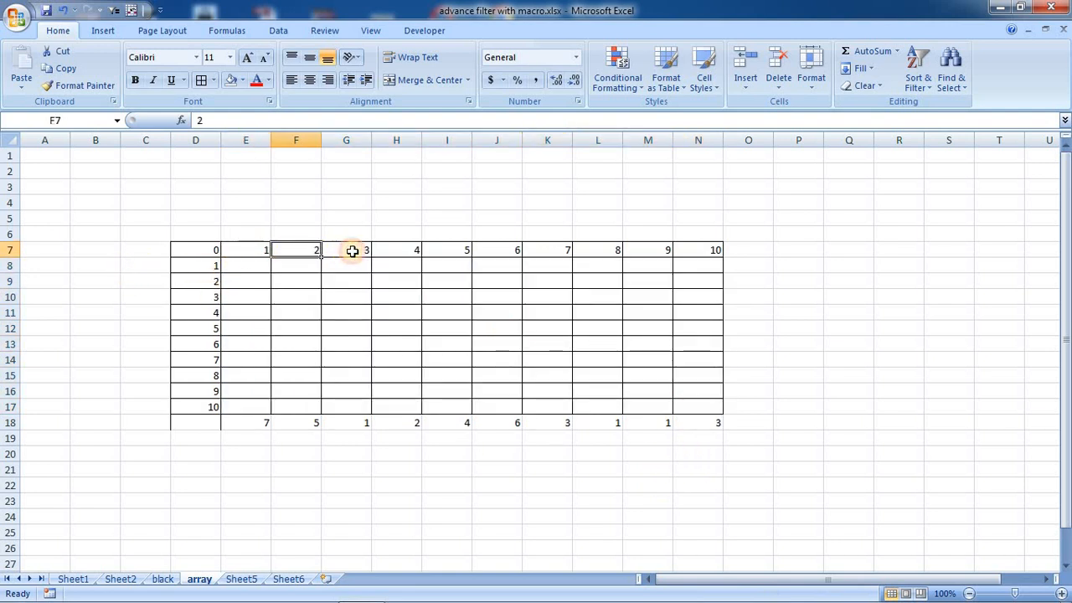
left_click(356, 250)
left_click(391, 248)
left_click(215, 248)
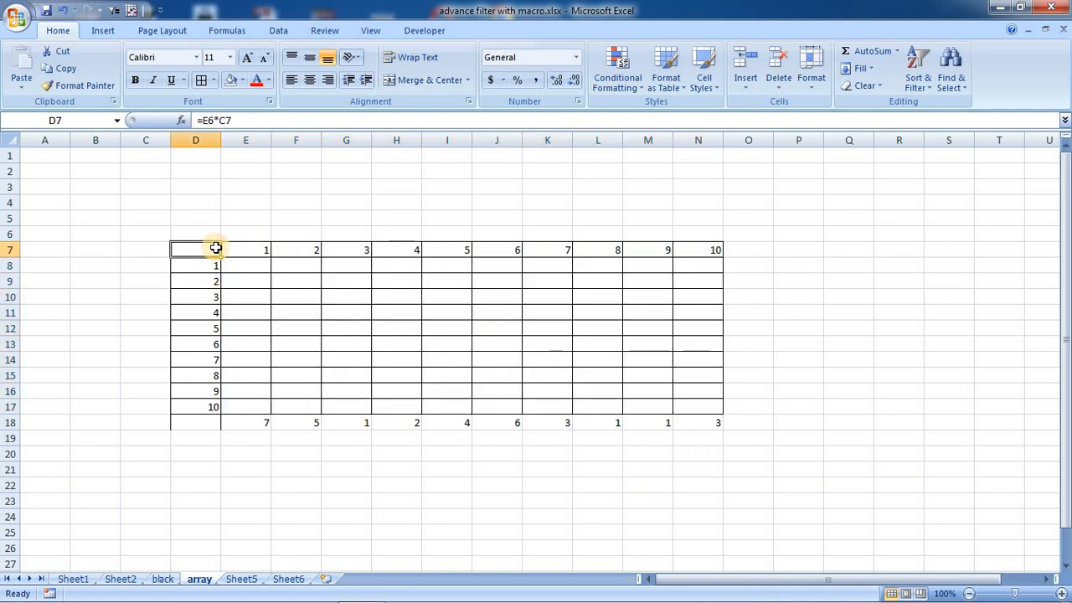
left_click(206, 292)
left_click(355, 249)
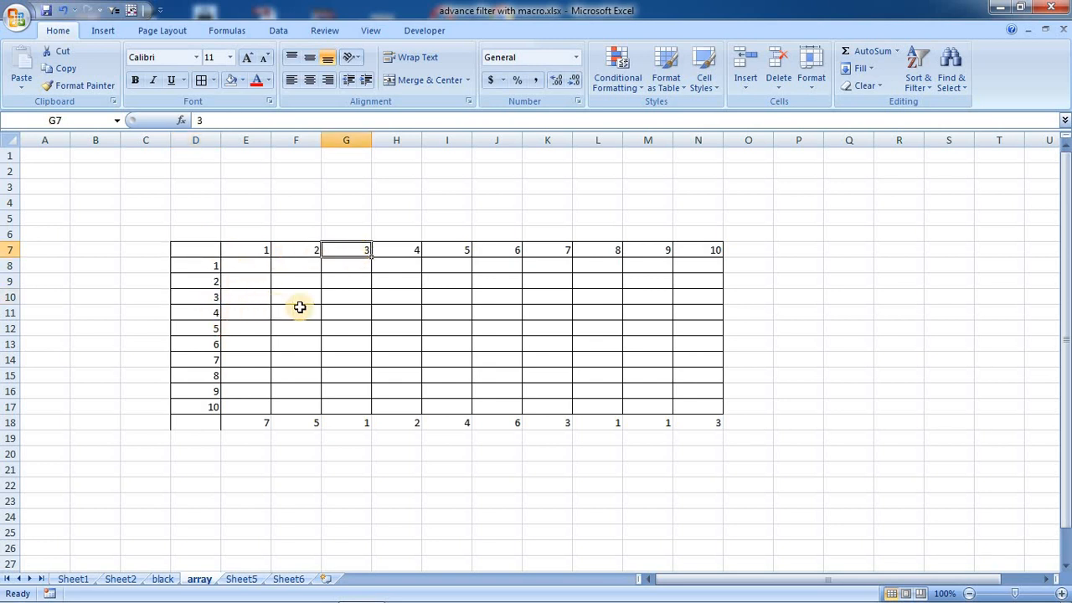
left_click(342, 295)
left_click(253, 308)
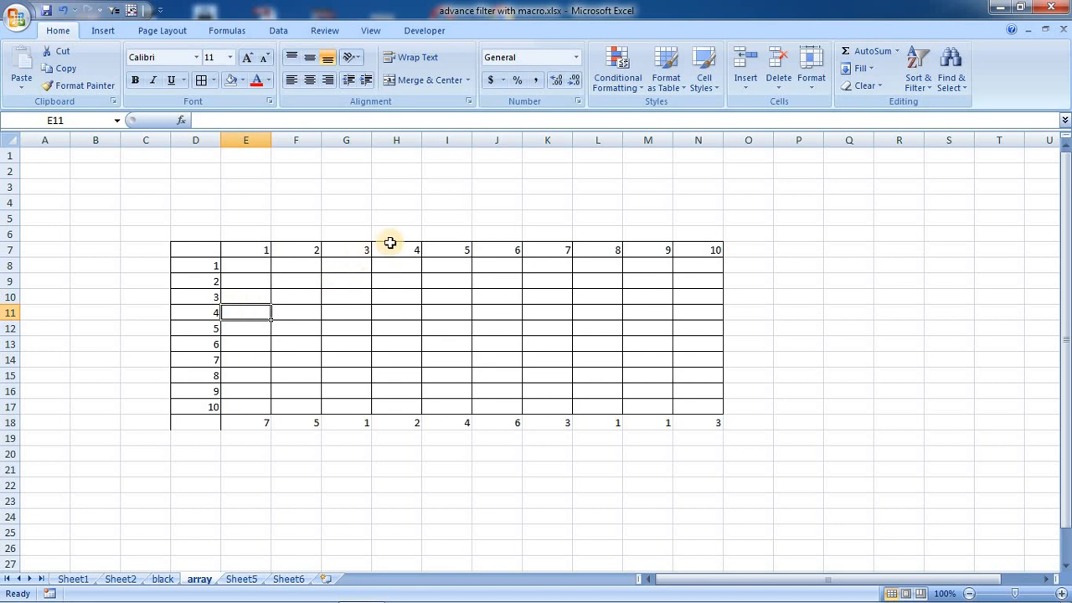
left_click(399, 309)
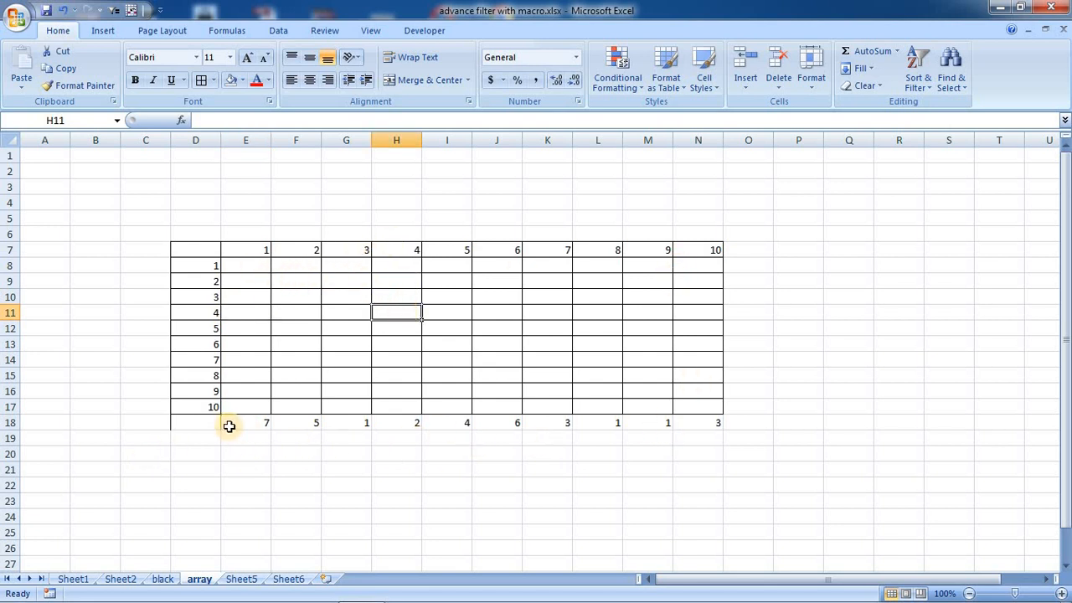
left_click(197, 249)
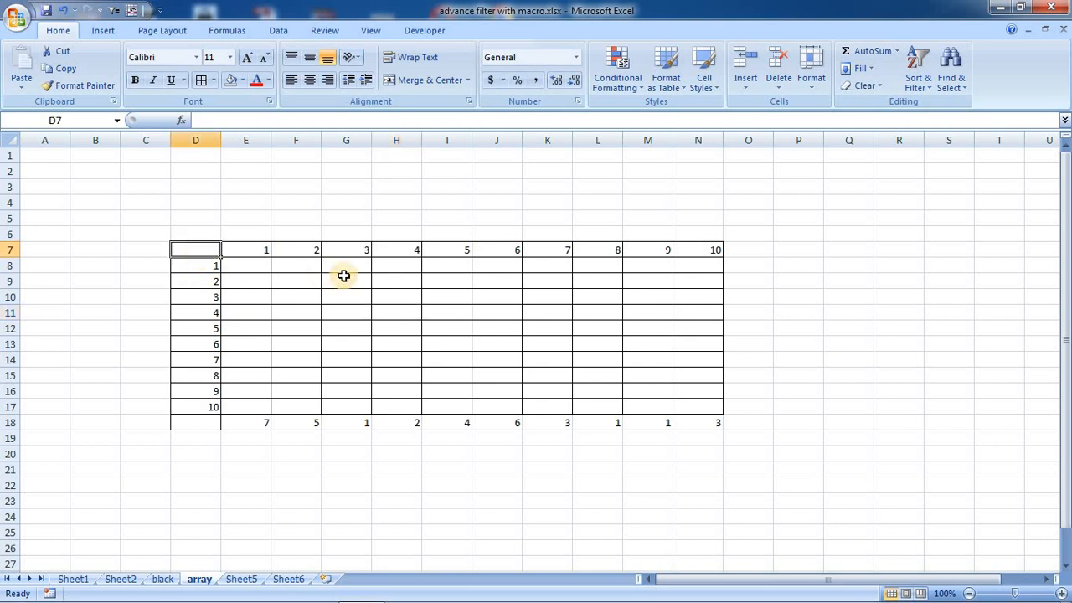
left_click(245, 266)
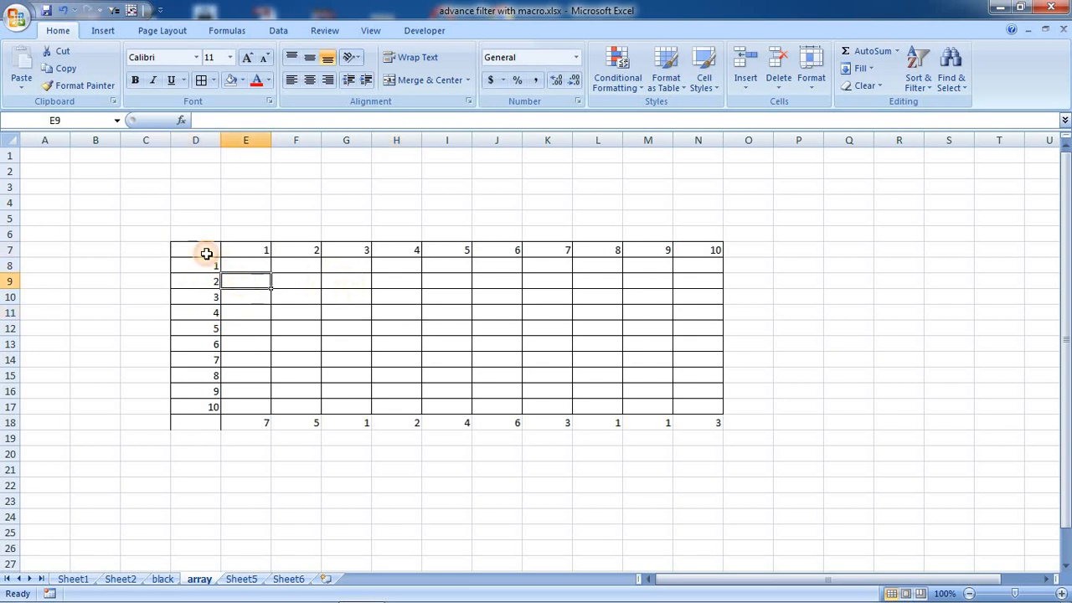
- Enter the formula =E6*C7 in corner cell D7, referencing the empty cells above and beside the table
left_click(202, 248)
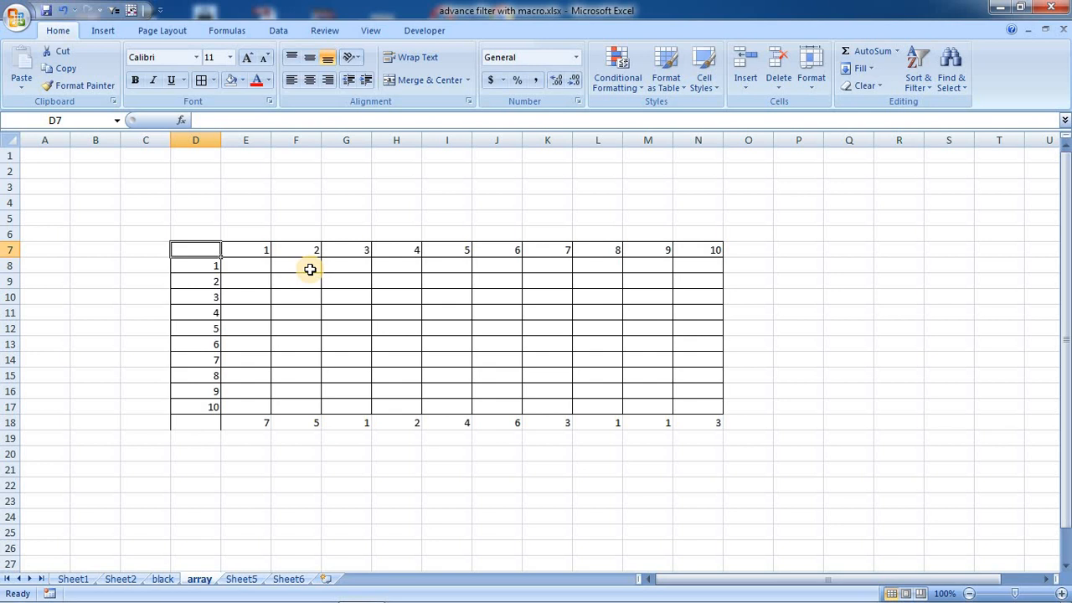
type("=")
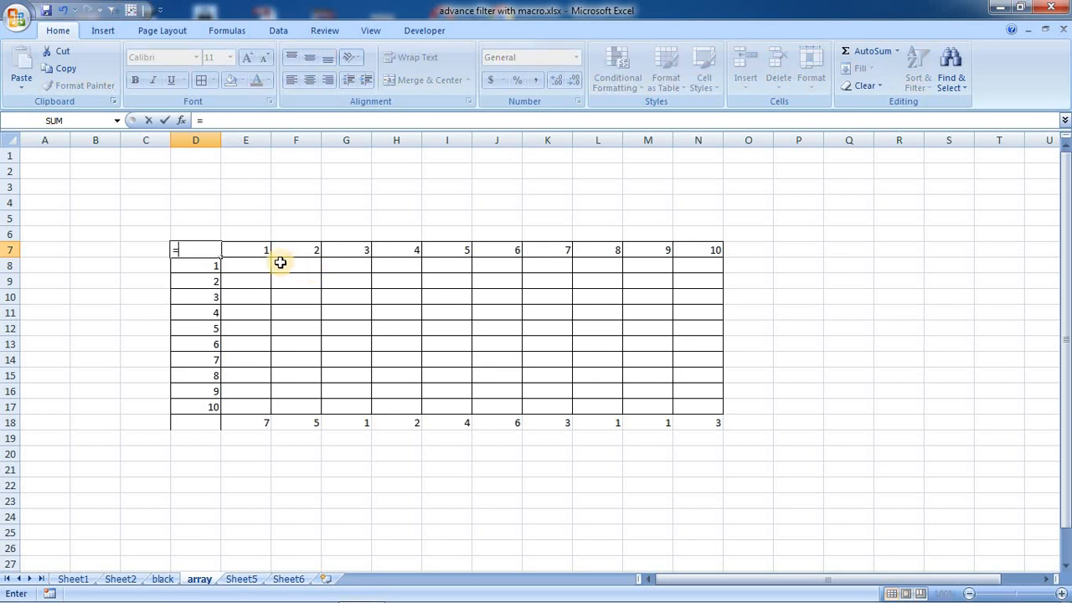
left_click(241, 233)
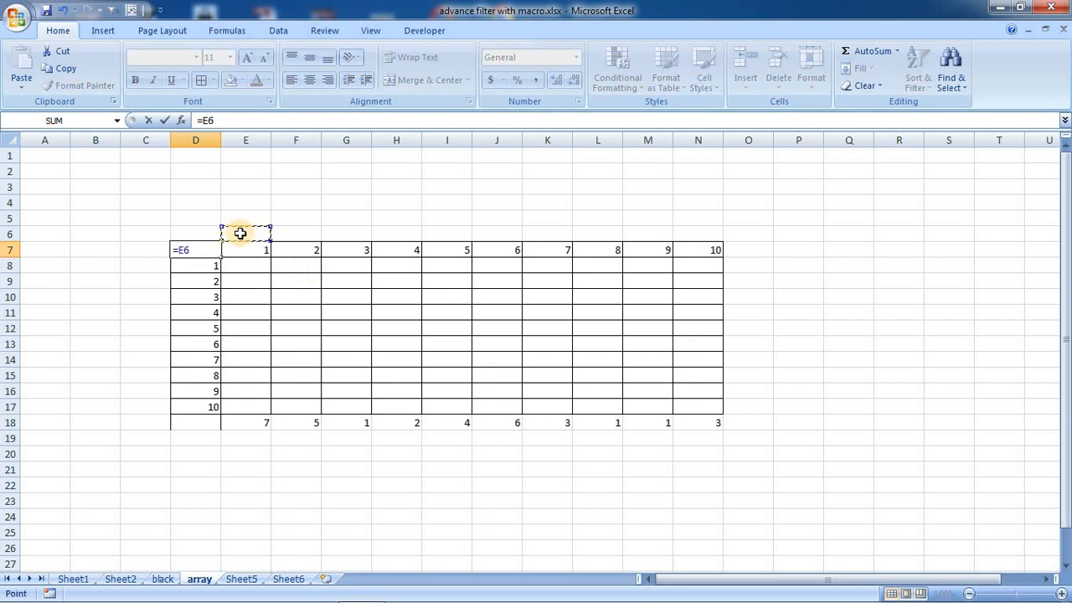
type("*")
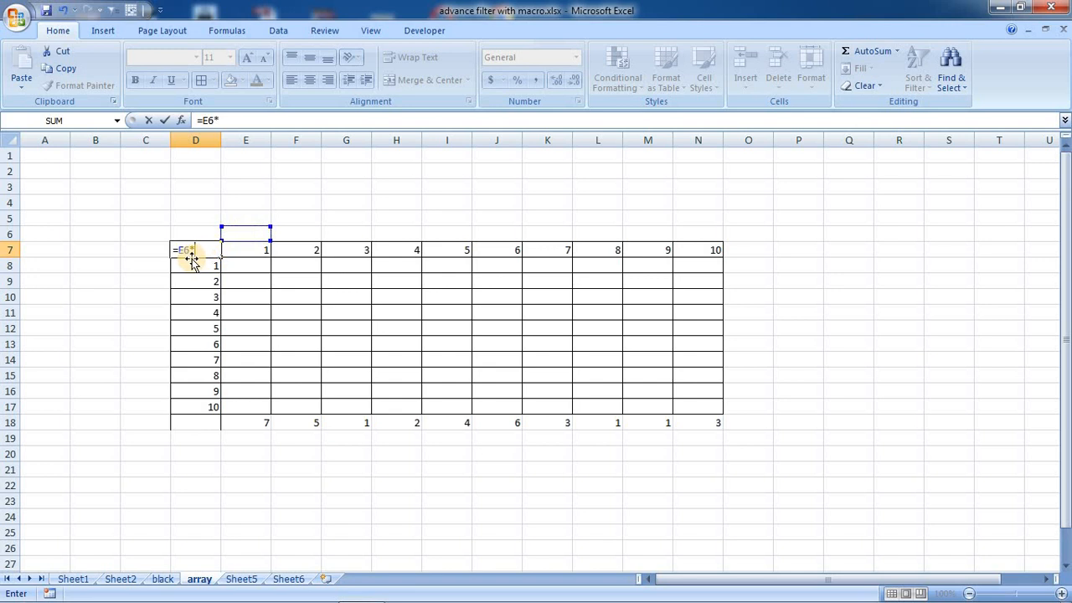
left_click(138, 250)
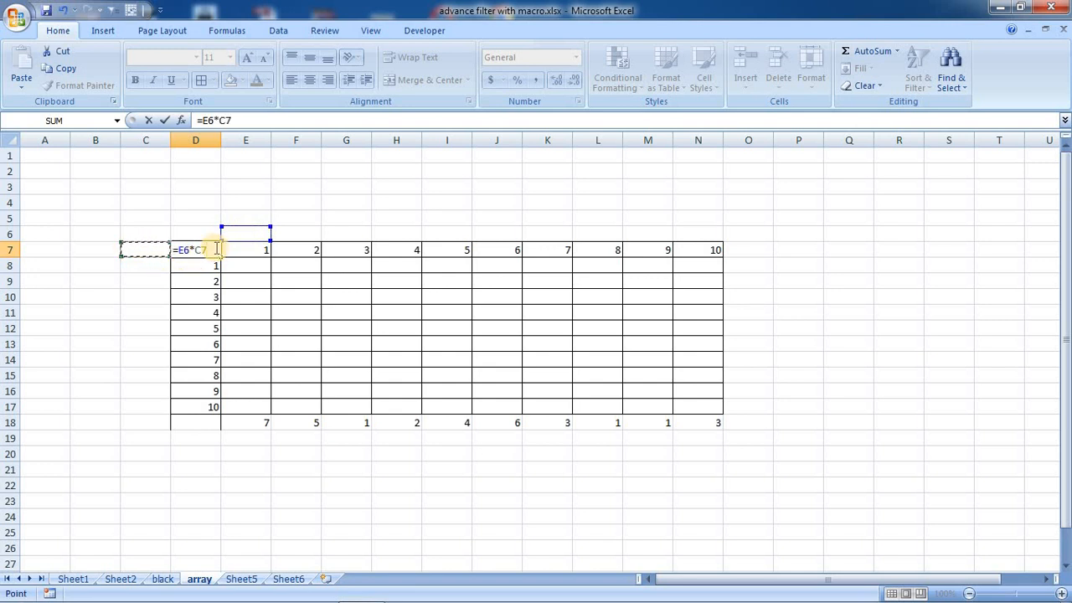
key("Return")
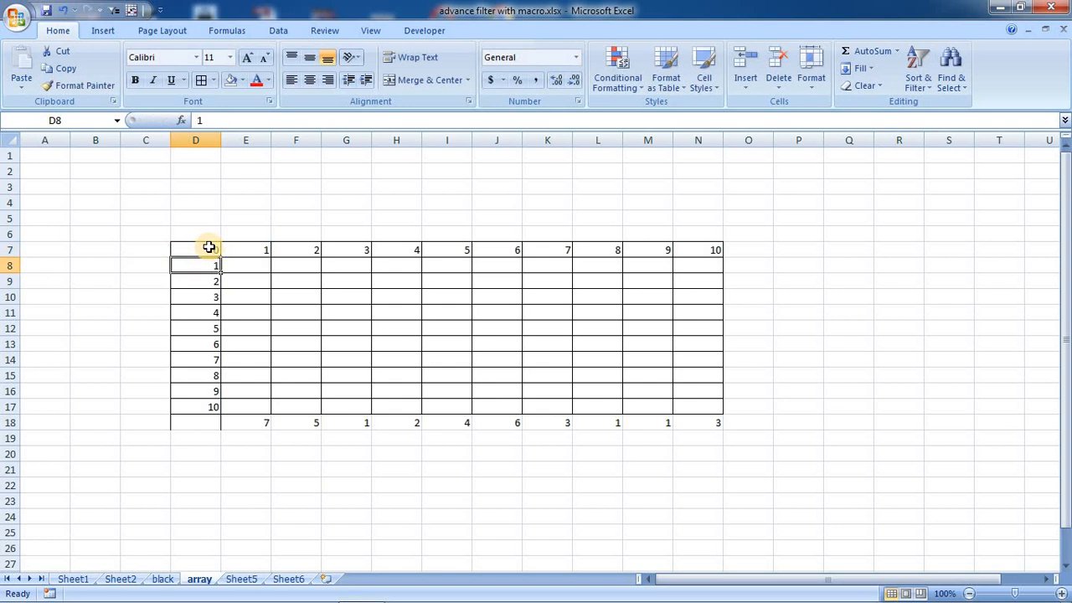
- Create a two-variable data table over D7:N17 with row input cell C7 and column input cell E6, then deselect it at Q13
left_click_drag(209, 247, 702, 404)
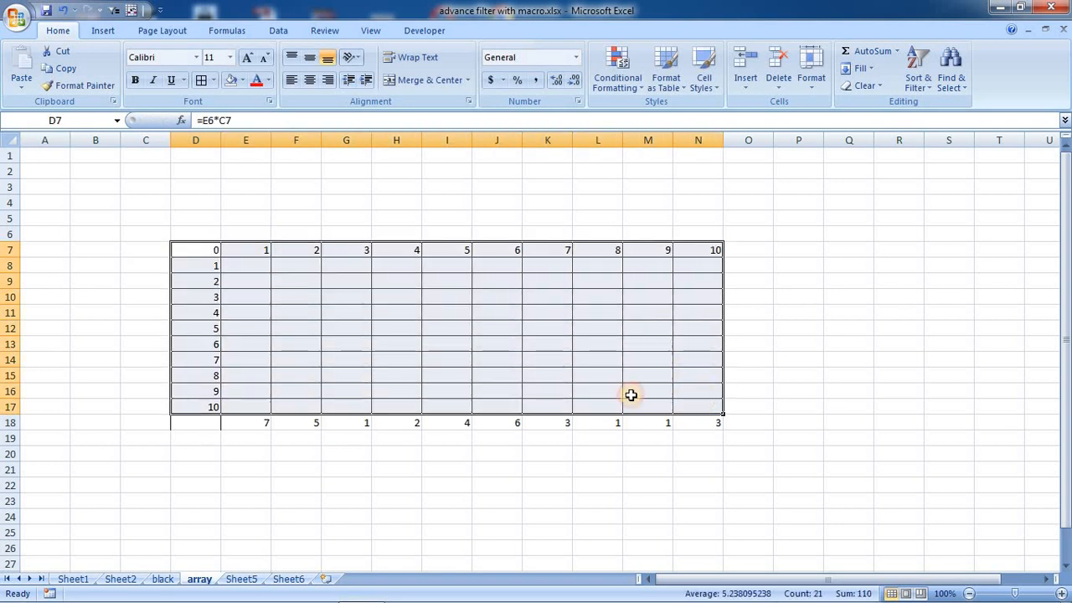
left_click(279, 34)
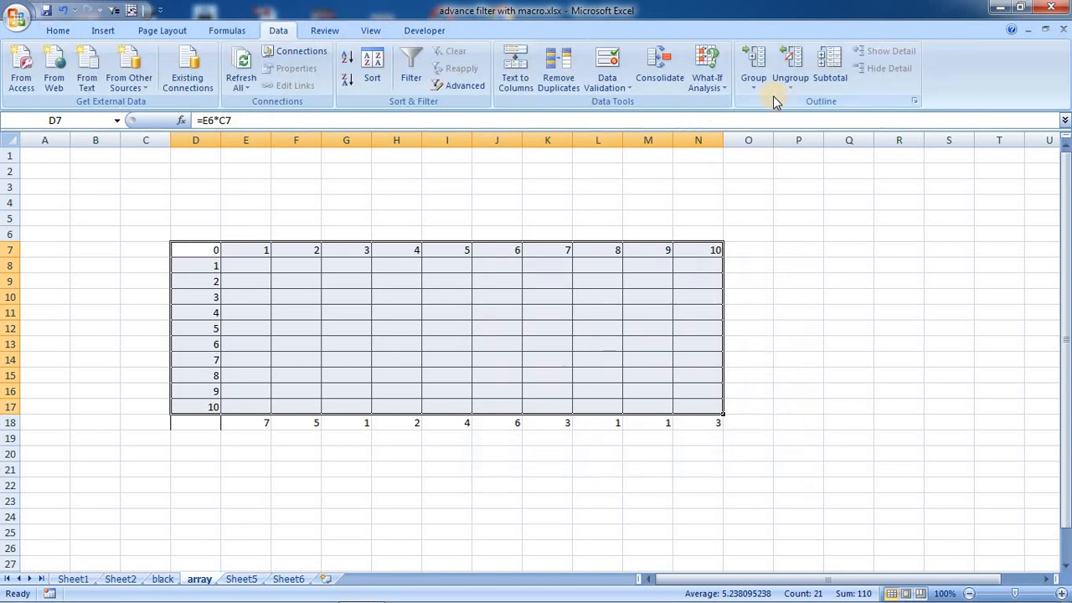
left_click(713, 81)
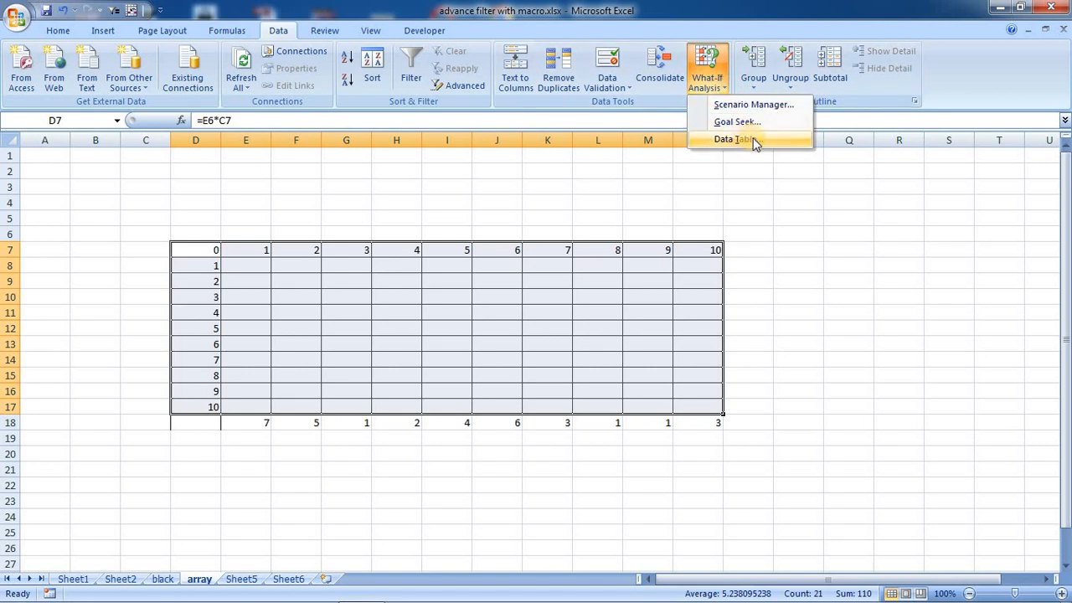
left_click(745, 137)
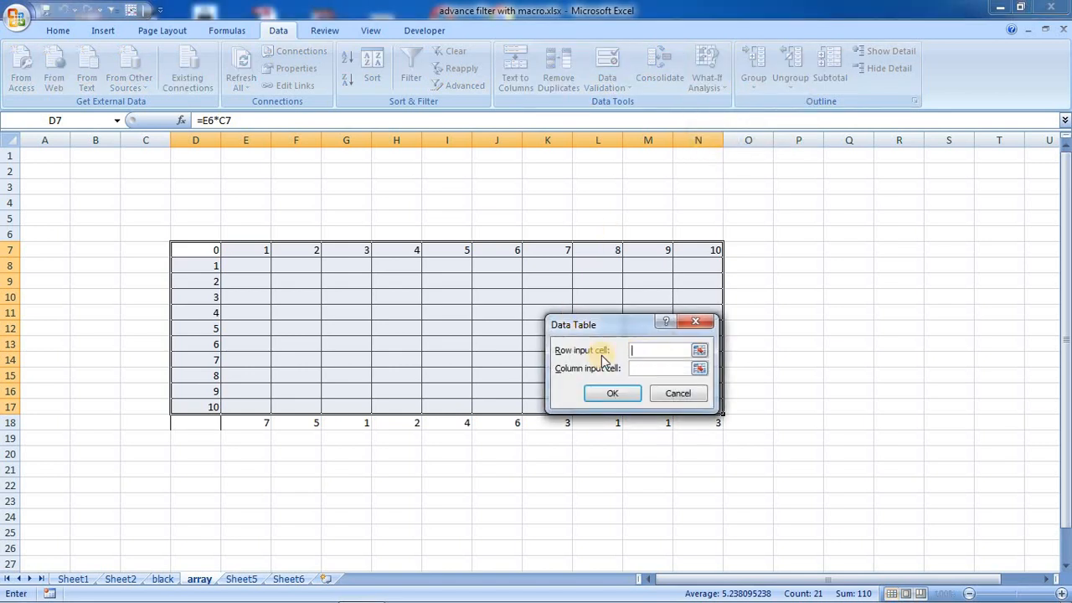
left_click(158, 251)
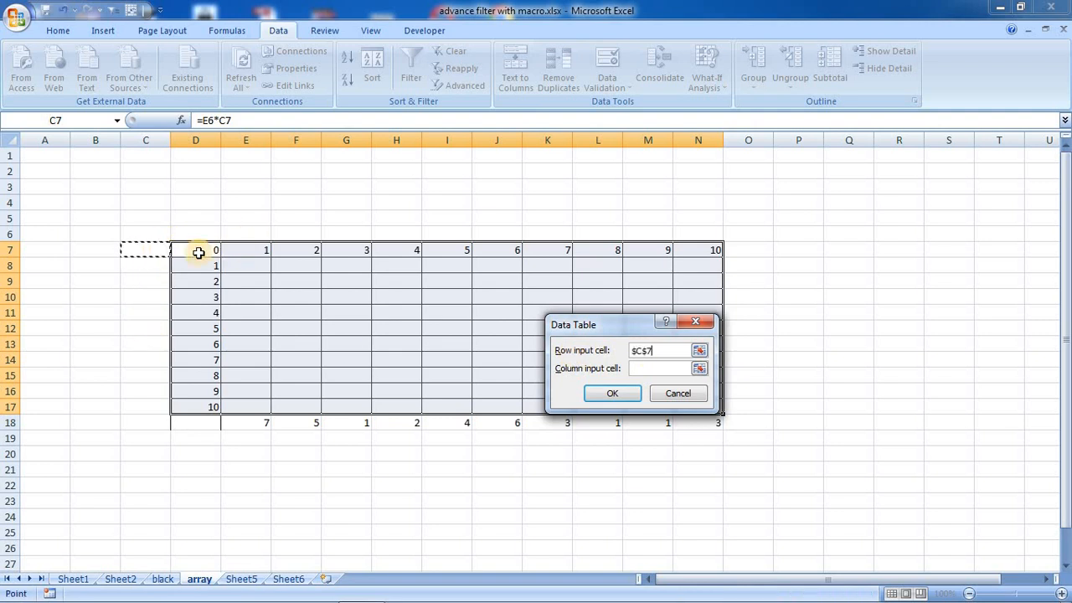
left_click(642, 369)
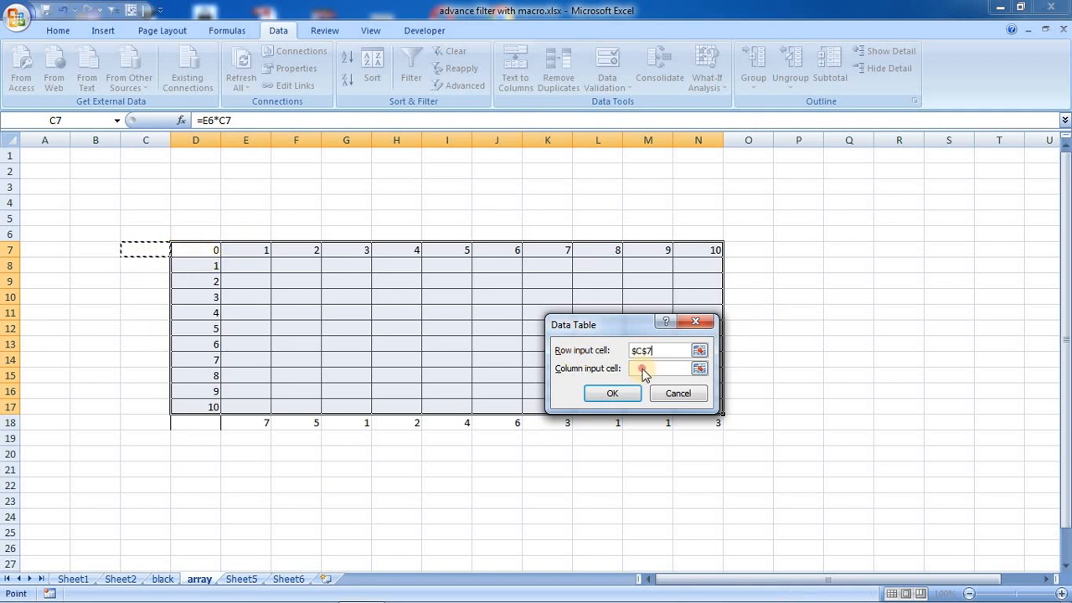
left_click(262, 236)
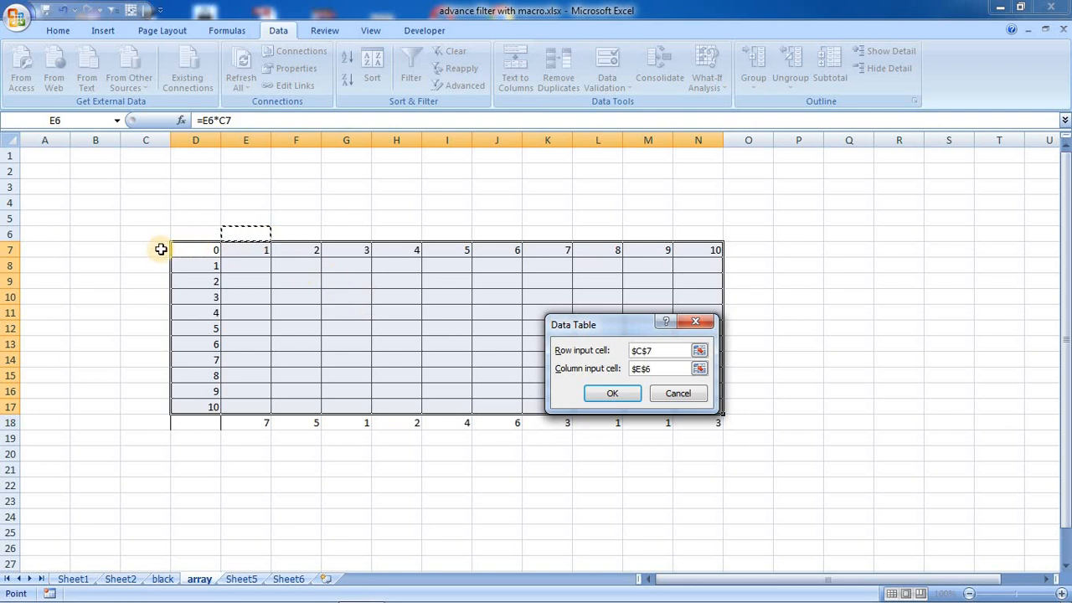
left_click(613, 394)
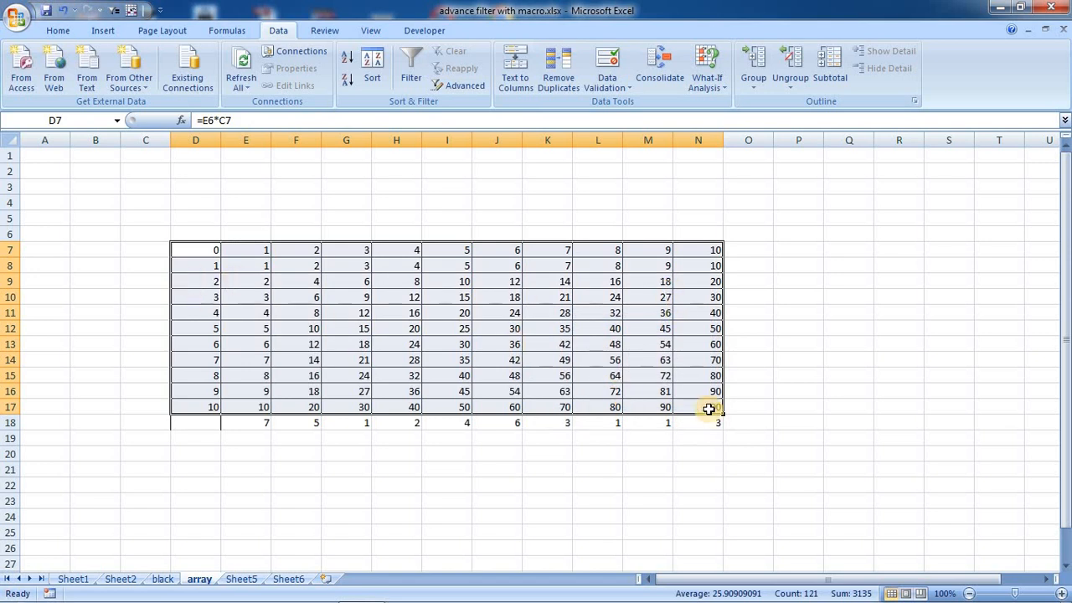
left_click(832, 346)
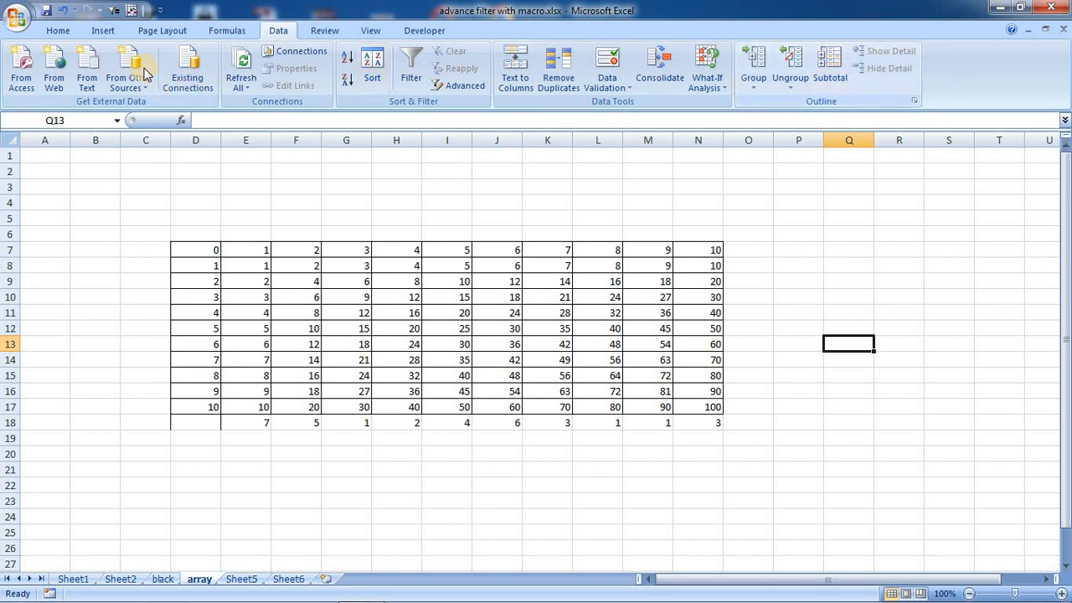
left_click(70, 31)
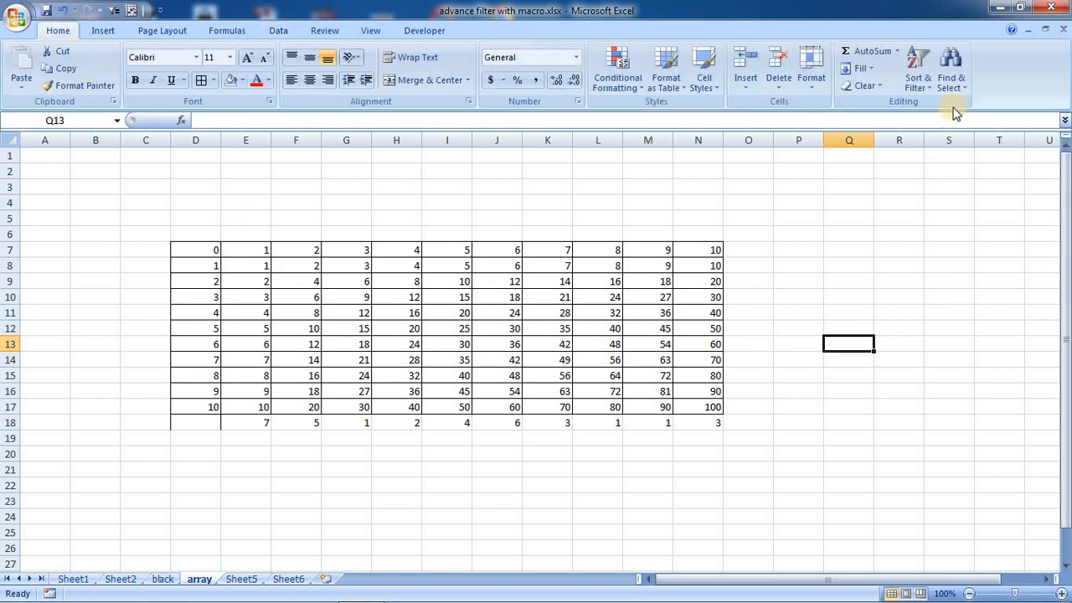
left_click(951, 77)
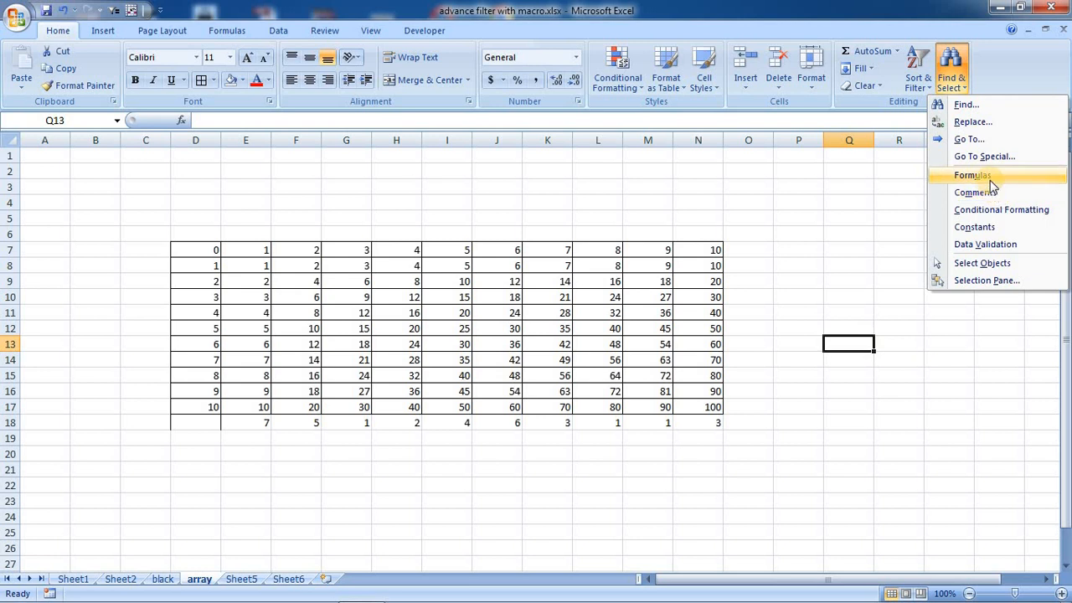
left_click(982, 155)
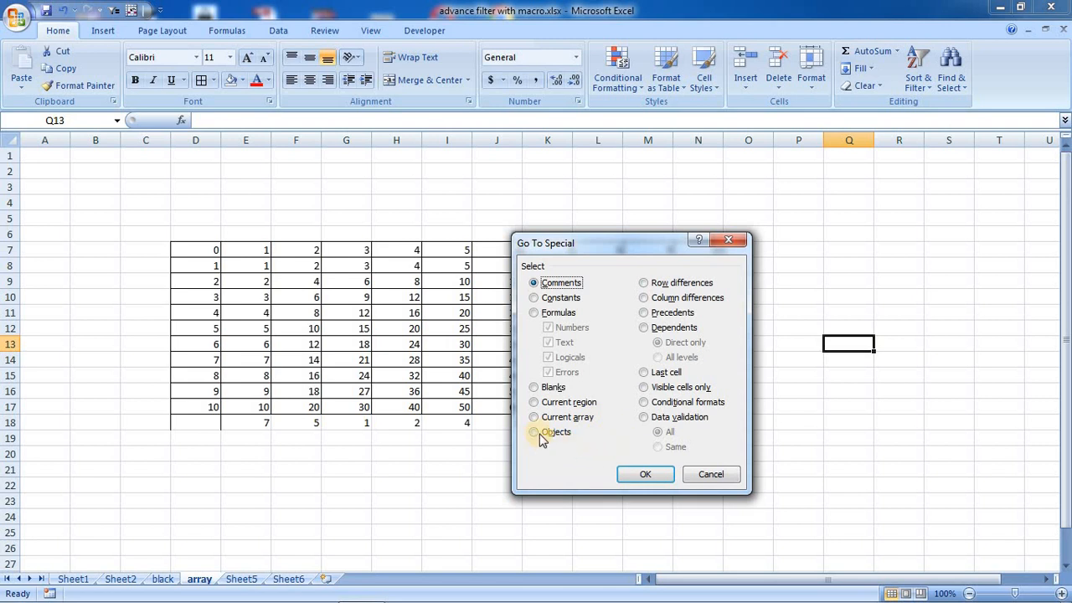
left_click(710, 475)
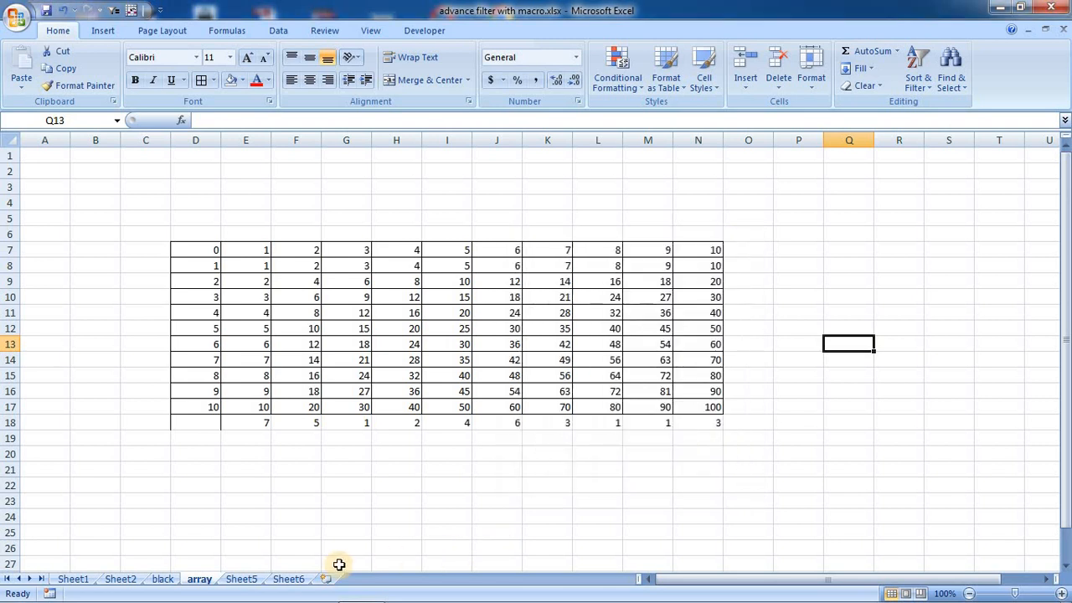
- Switch to Sheet5, select the rectangle, down arrow and picture one at a time, then deselect them at cell K9
left_click(251, 580)
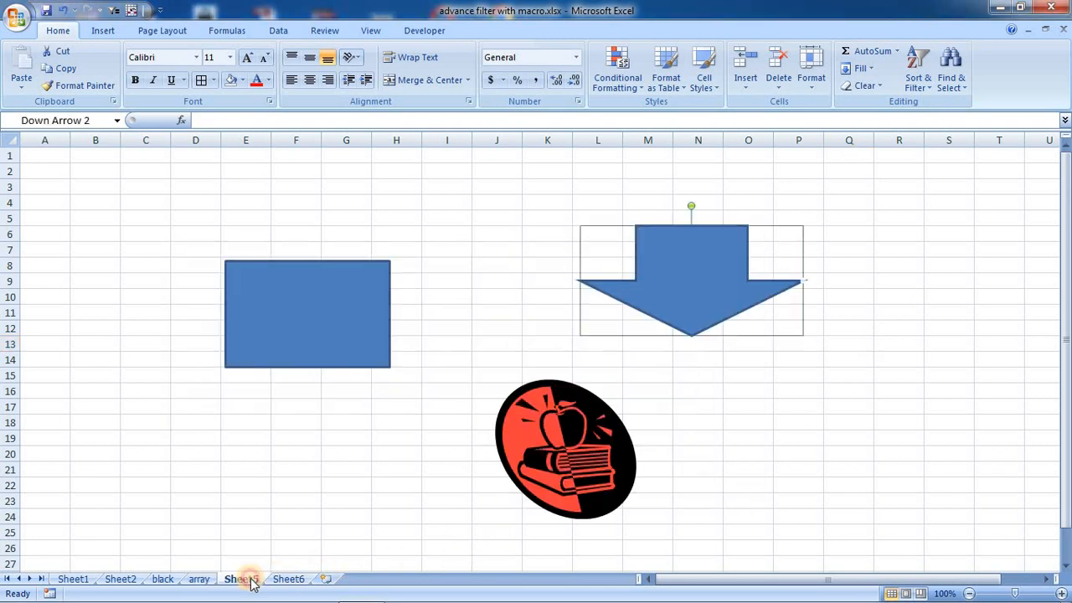
left_click(368, 284)
left_click(645, 259)
left_click(611, 411)
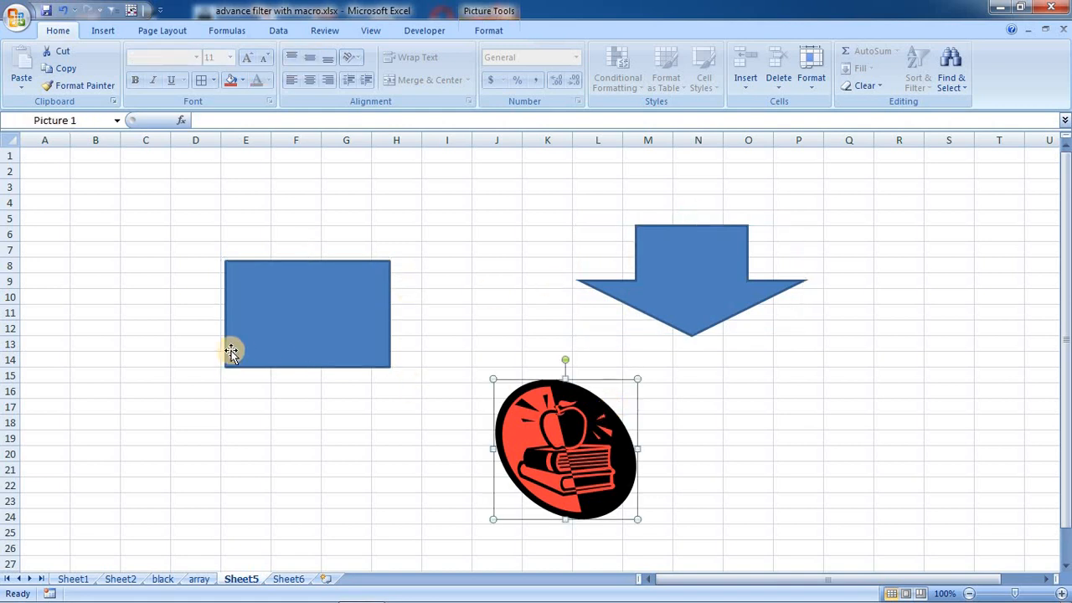
left_click(263, 318)
left_click(644, 262)
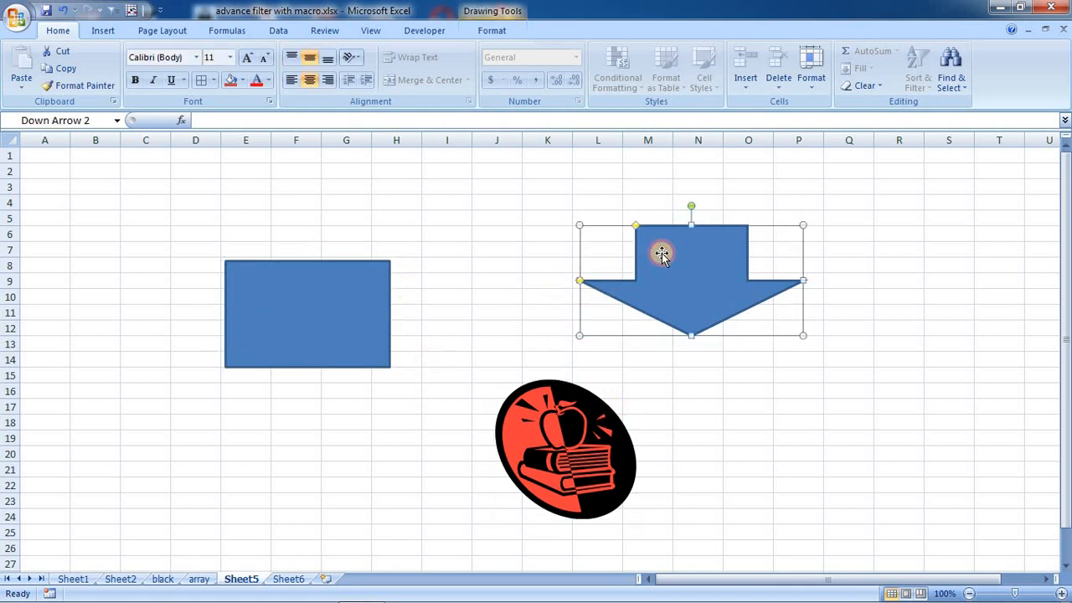
left_click(526, 280)
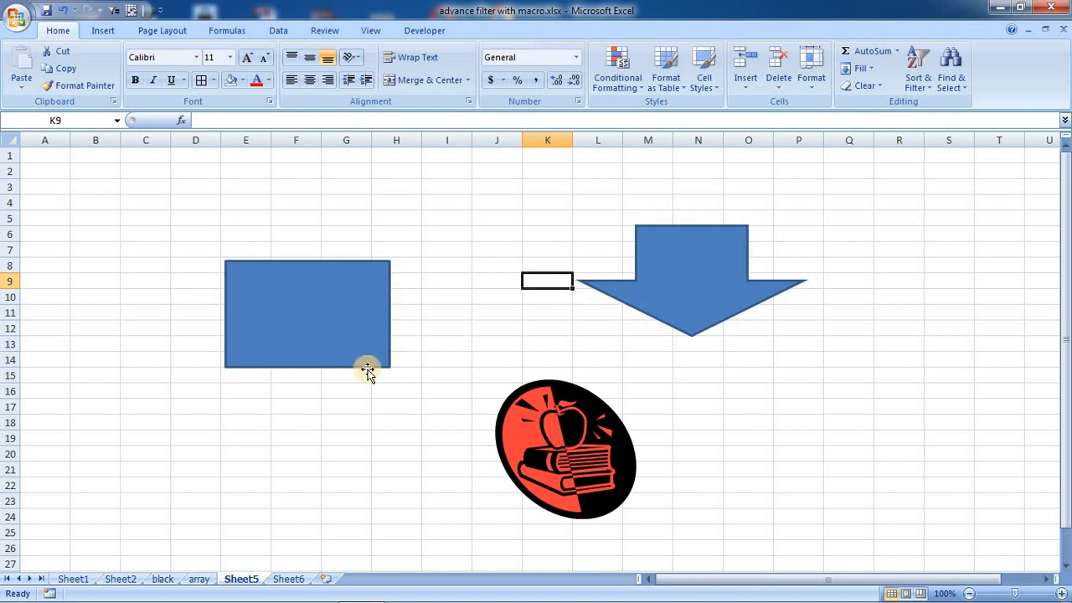
- Select the rectangle, down arrow and picture together as one multiple selection
left_click(371, 327)
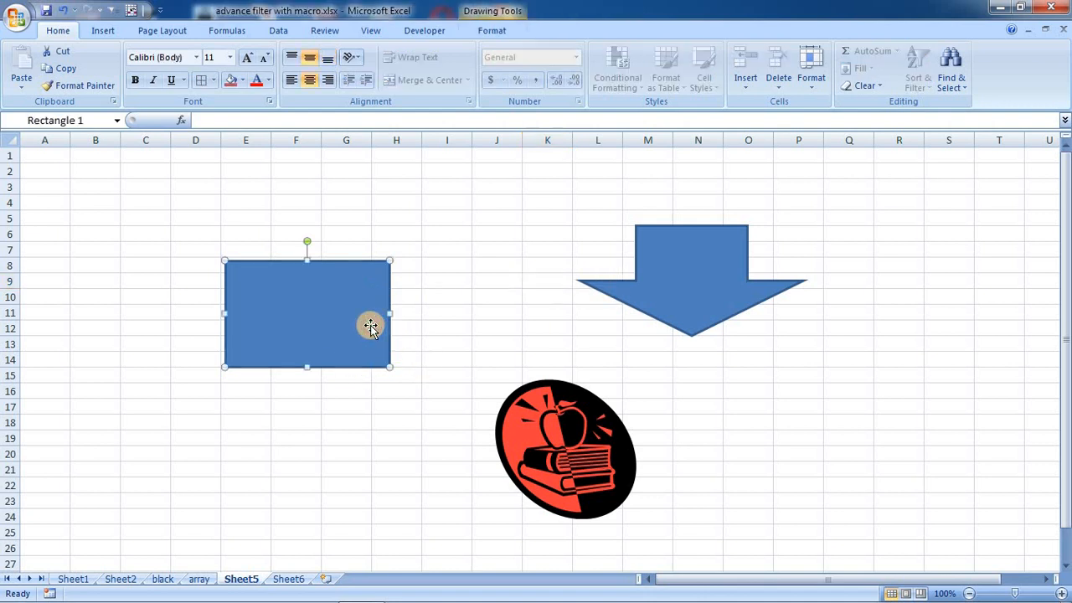
left_click(655, 285, "ctrl")
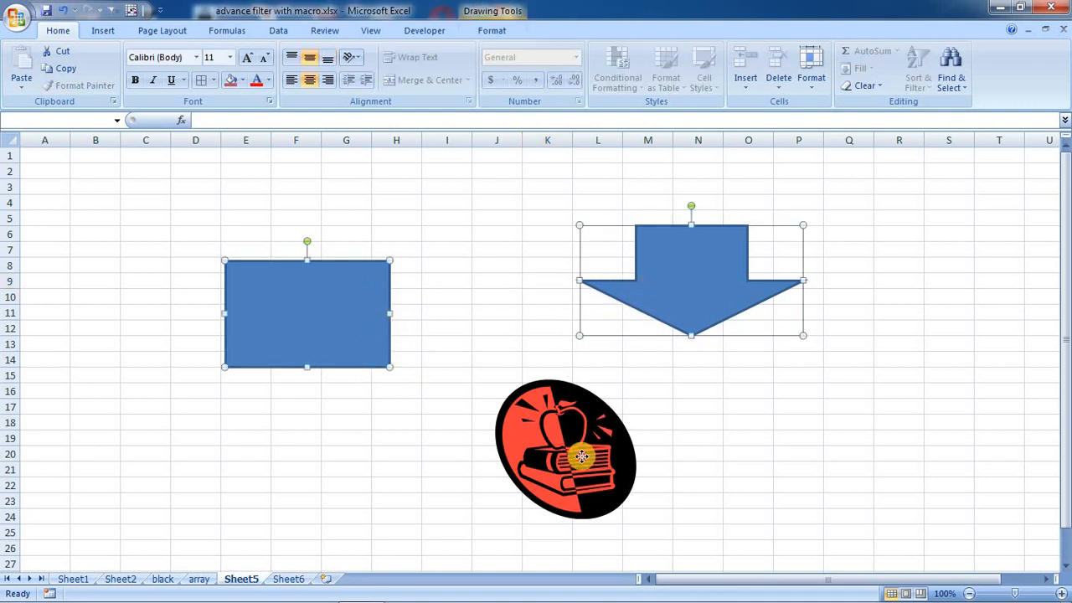
left_click(581, 450, "ctrl")
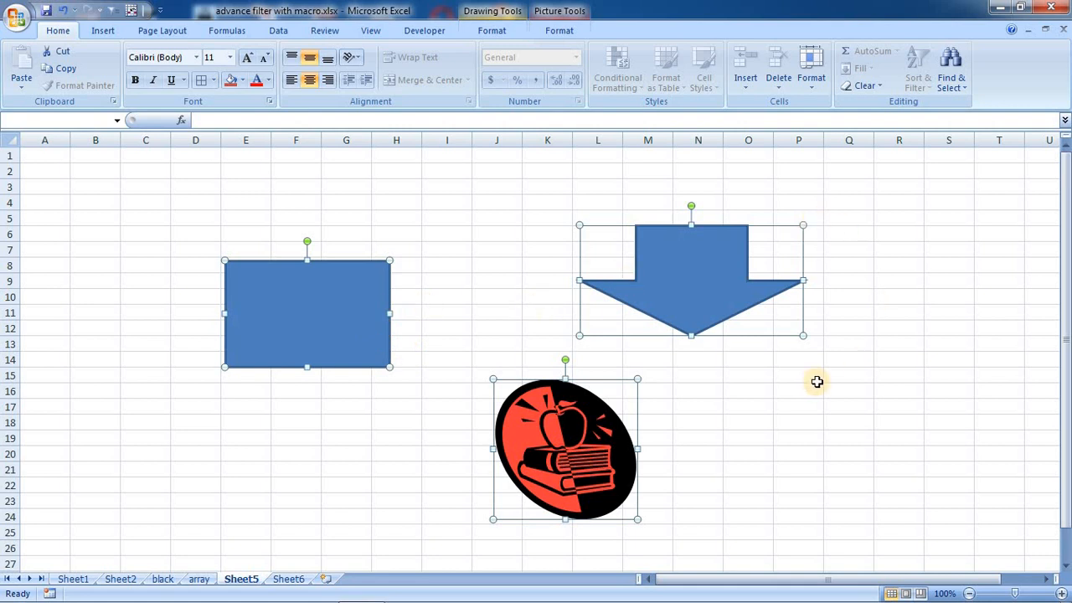
- Cycle the selection forward and backward through the three objects, then deselect them at cell K8
key("Tab")
key("Tab")
key("Tab")
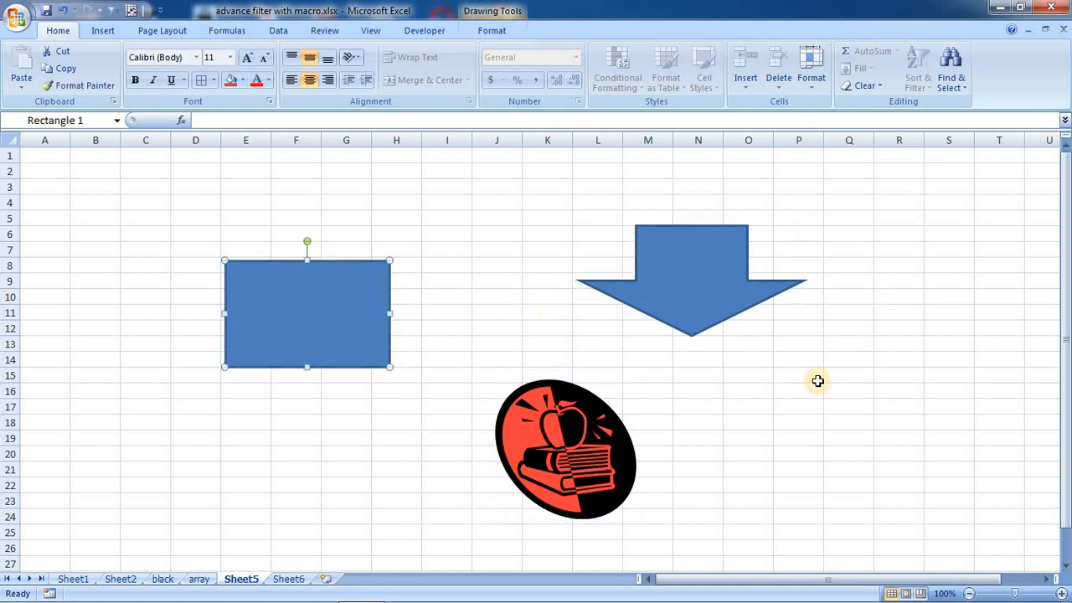
key("shift+Tab")
key("shift+Tab")
key("Tab")
key("shift+Tab")
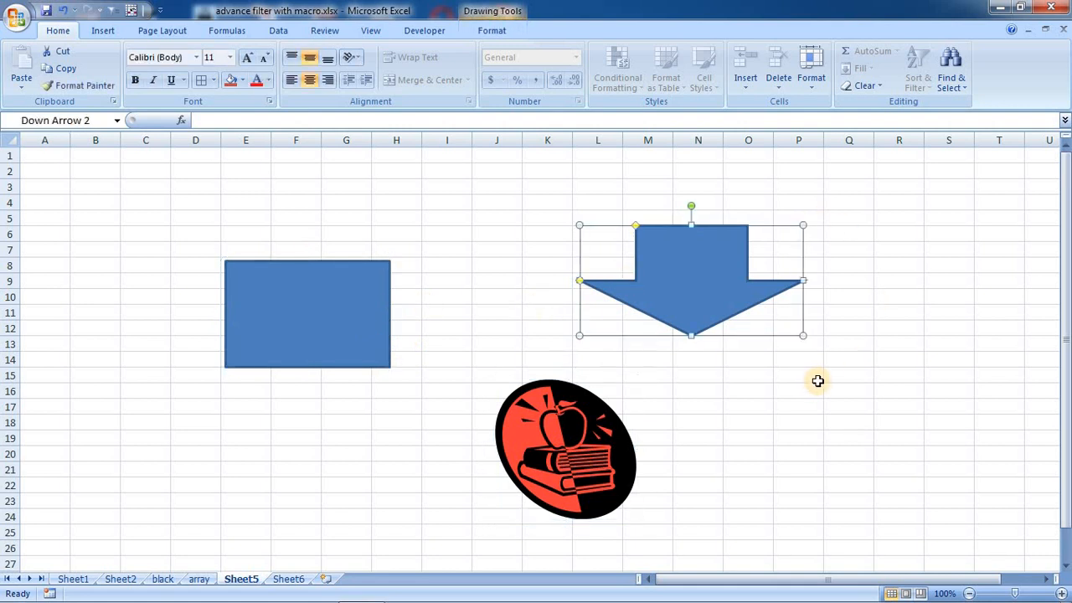
key("Tab")
key("Tab")
left_click(528, 265)
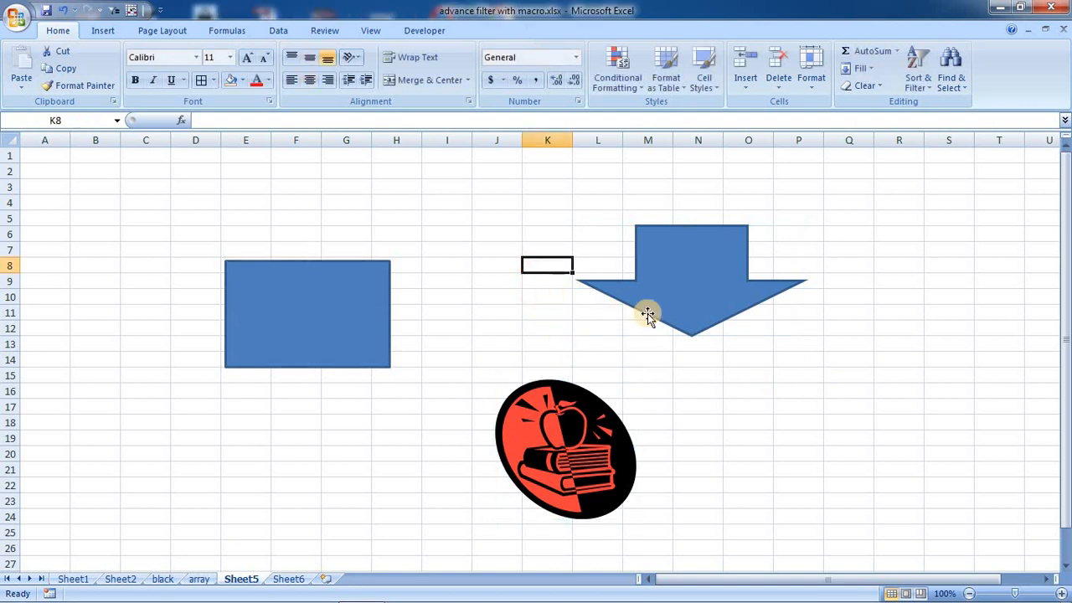
- Select all objects on Sheet5 at once using the Objects option of Go To Special
left_click(955, 87)
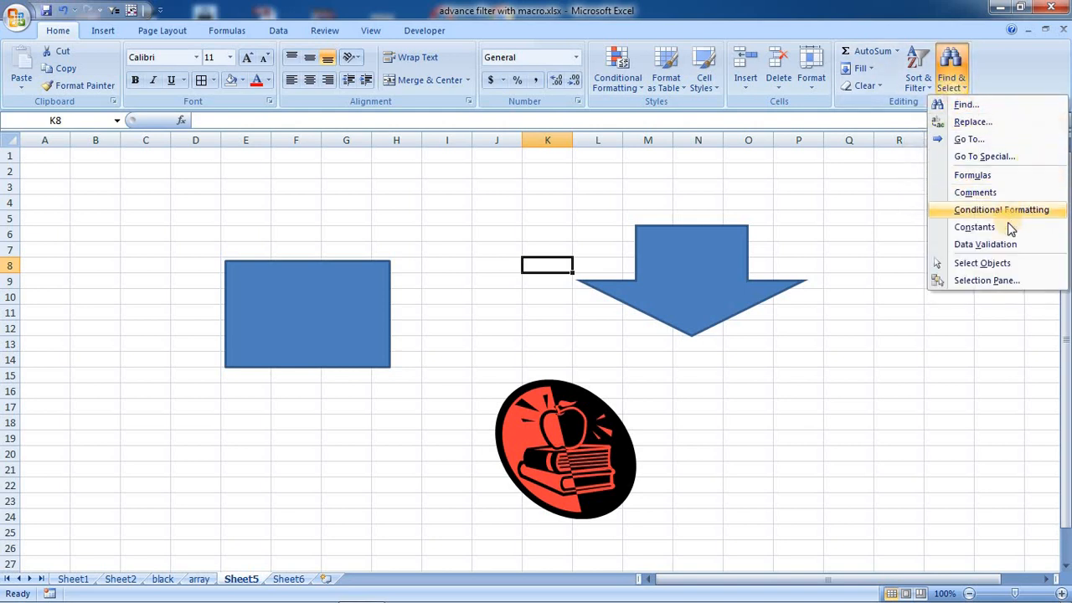
left_click(988, 158)
left_click(567, 437)
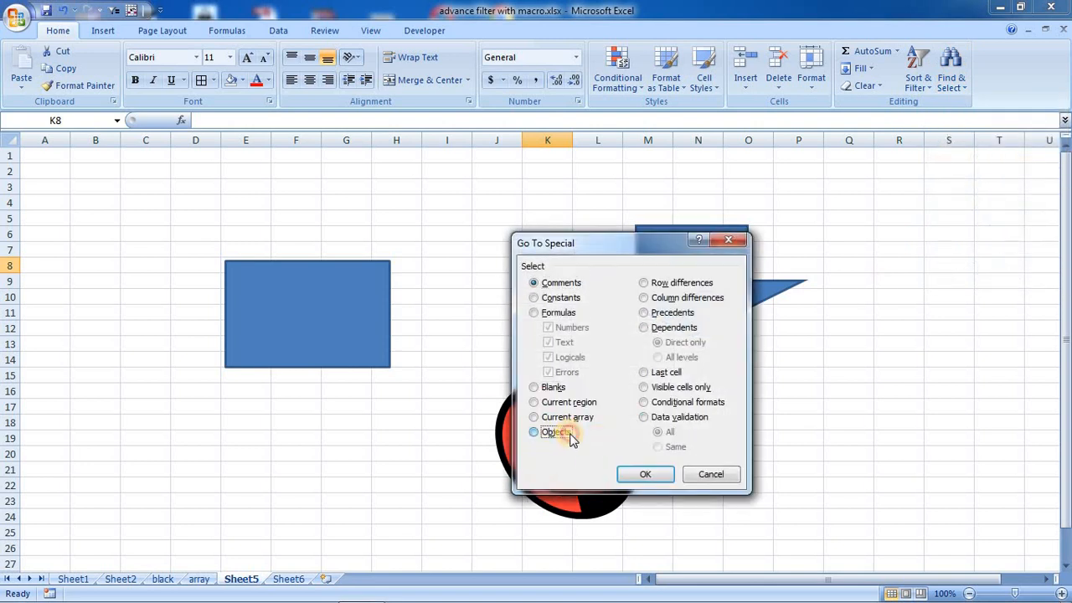
left_click(647, 474)
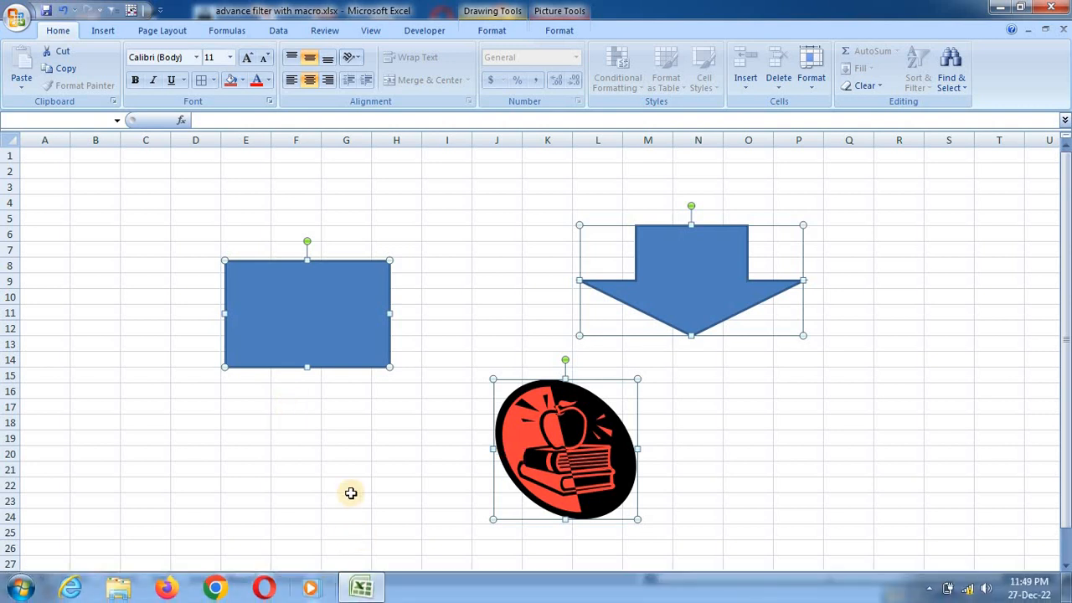
left_click(961, 98)
left_click(975, 153)
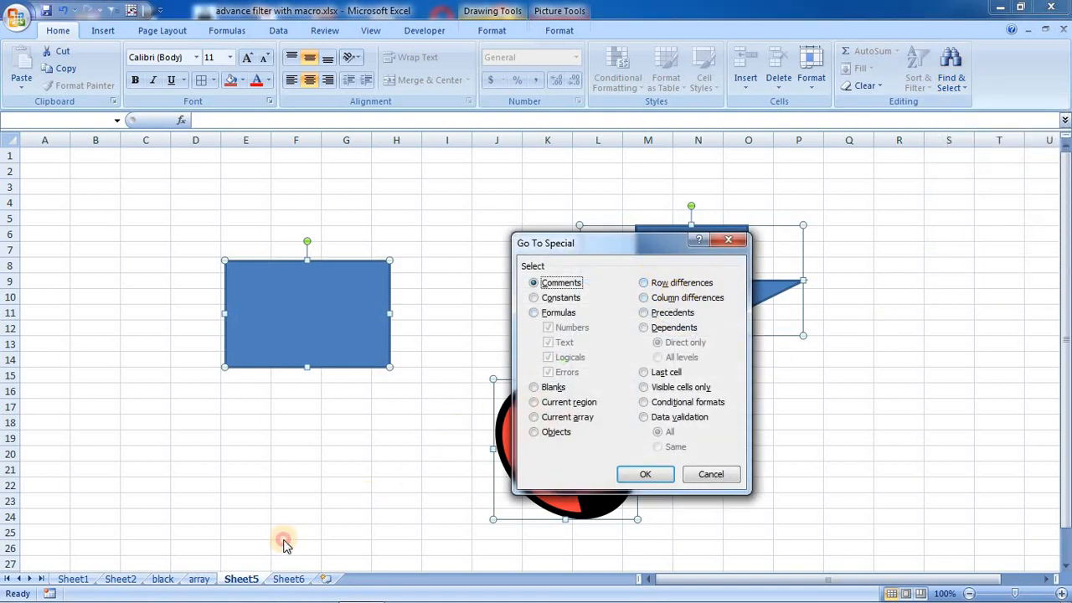
left_click(711, 474)
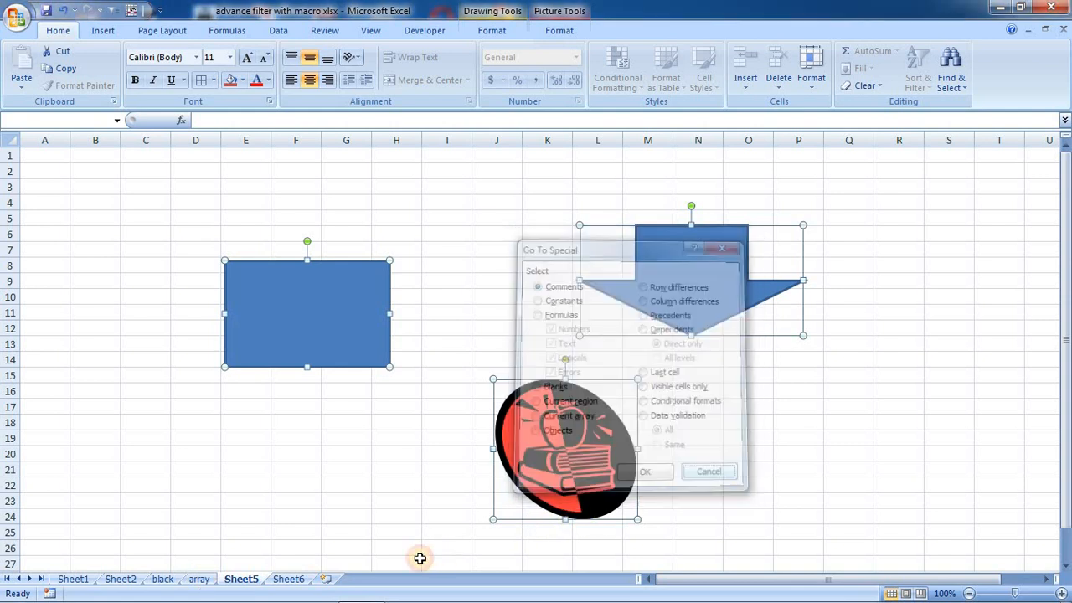
- On Sheet6, select the row differences within range B6:J11 using Go To Special
left_click(289, 580)
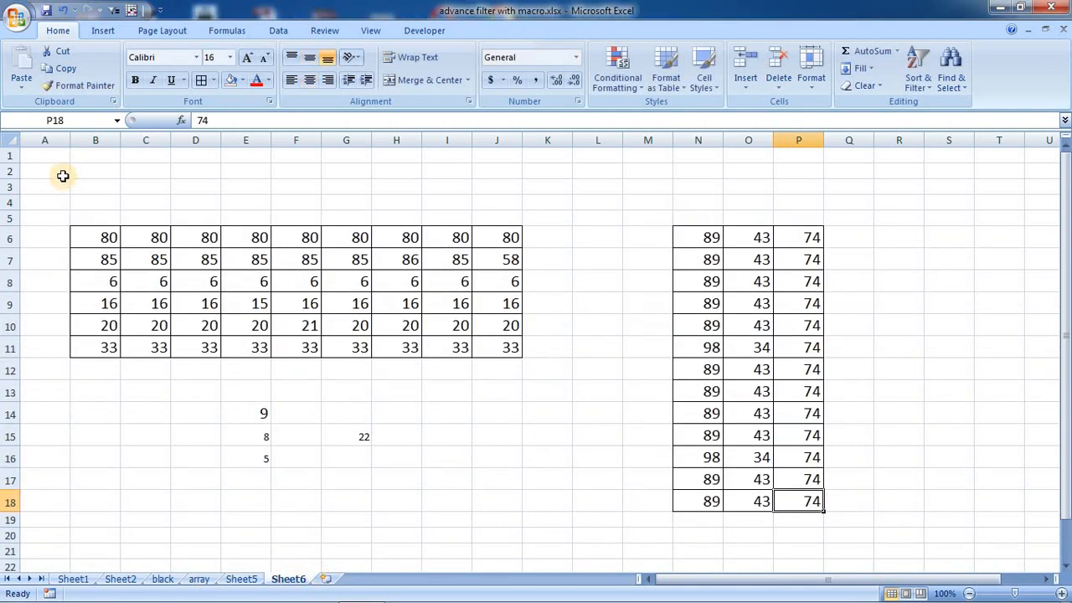
left_click_drag(92, 239, 510, 347)
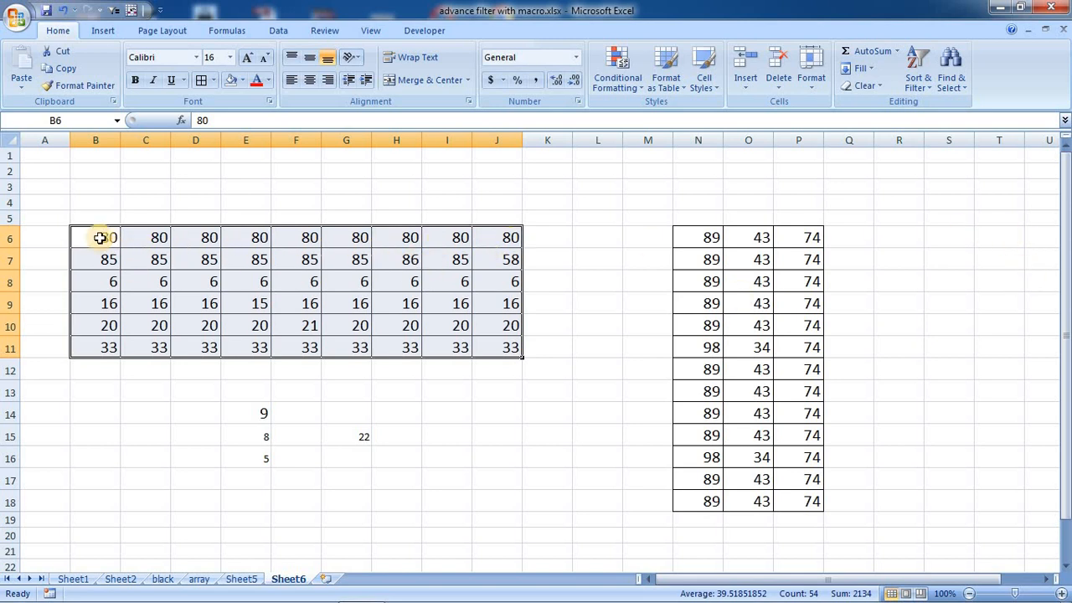
left_click_drag(95, 237, 510, 349)
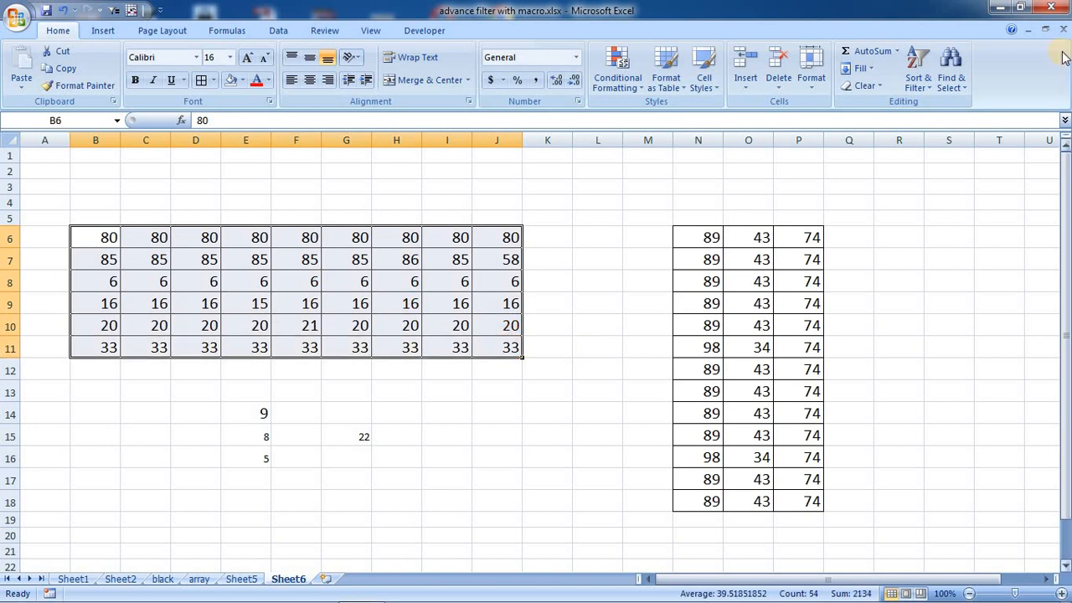
left_click(964, 69)
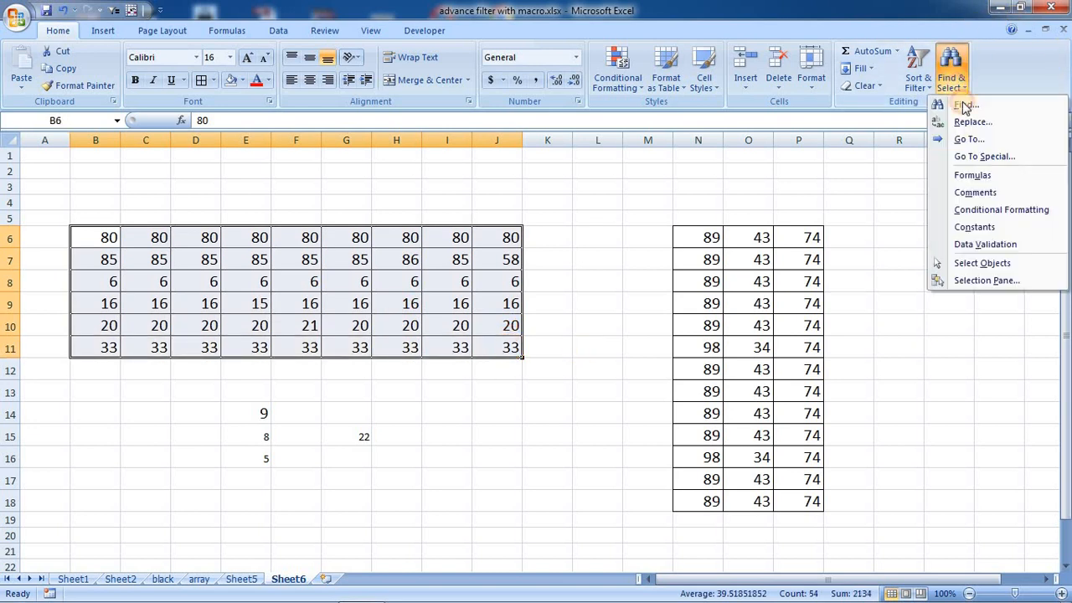
left_click(990, 157)
left_click(664, 283)
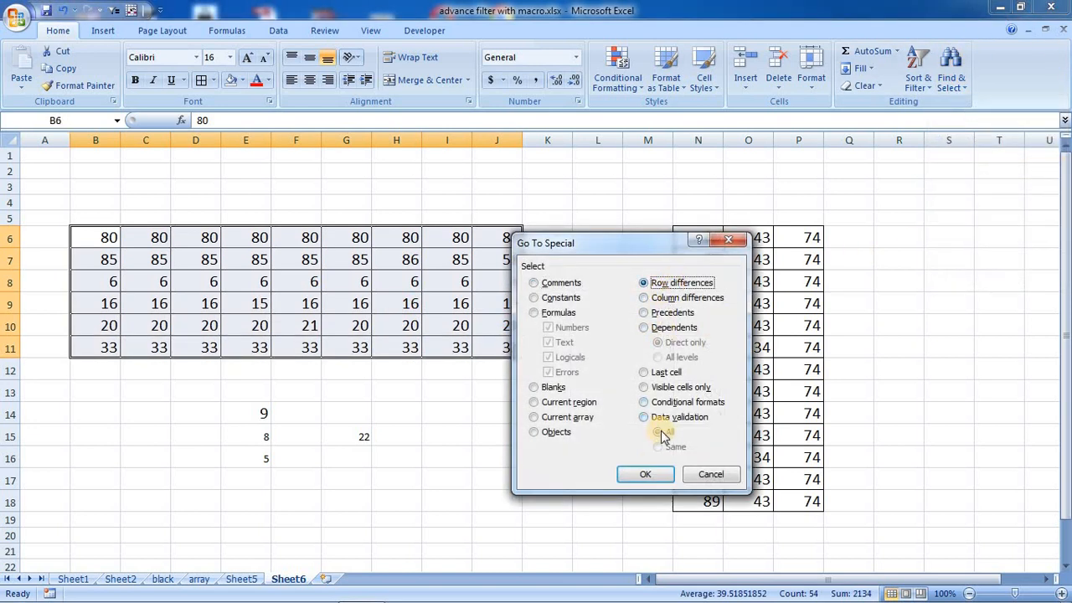
left_click(653, 475)
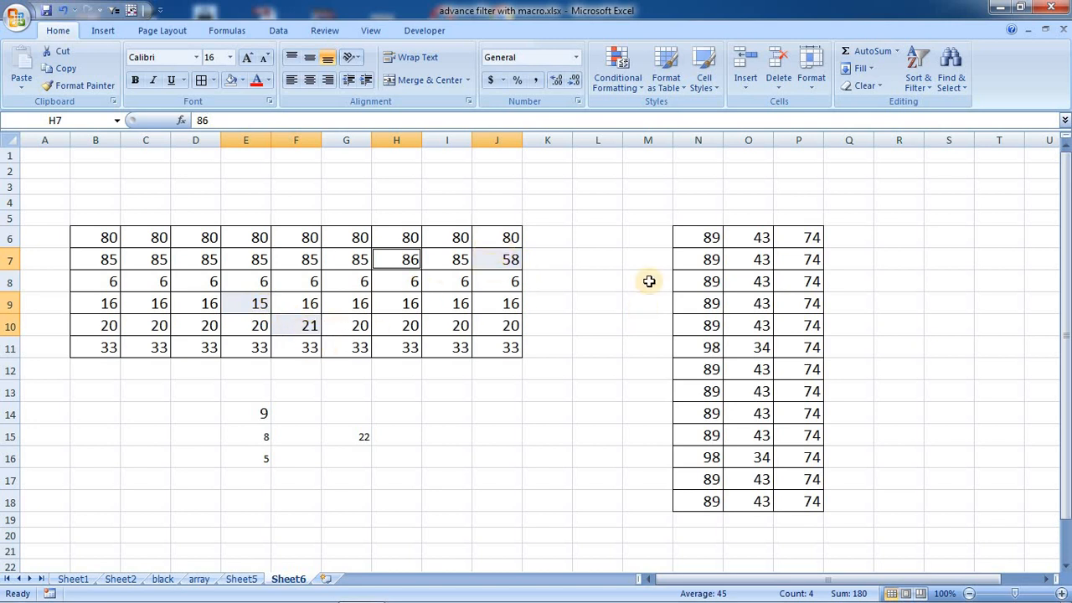
- Select the column differences within range N6:P18 using Go To Special
left_click_drag(706, 237, 805, 500)
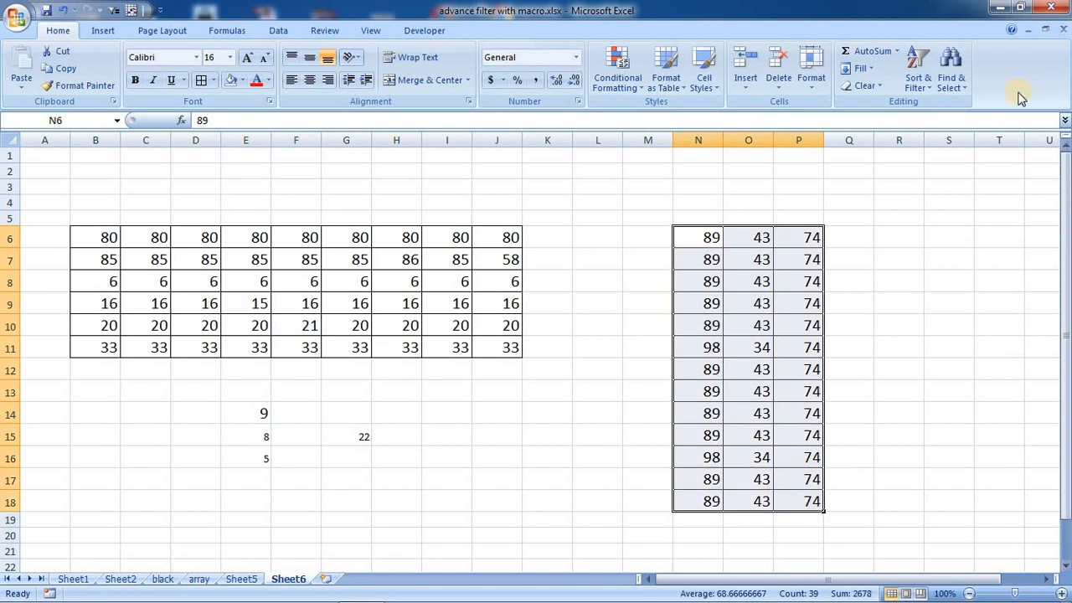
left_click(950, 75)
left_click(982, 155)
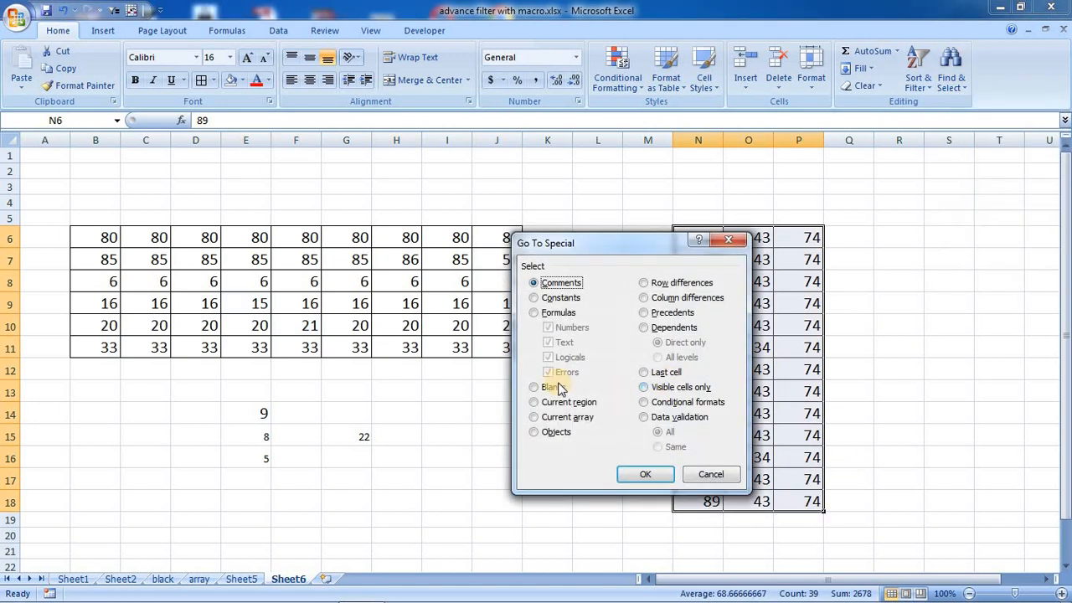
left_click(650, 298)
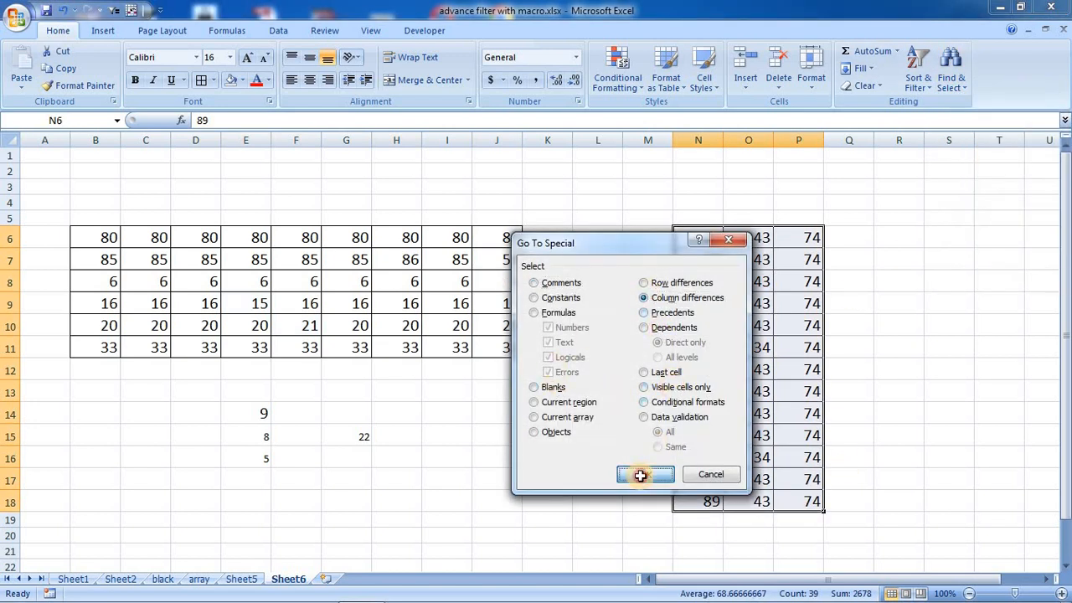
left_click(645, 474)
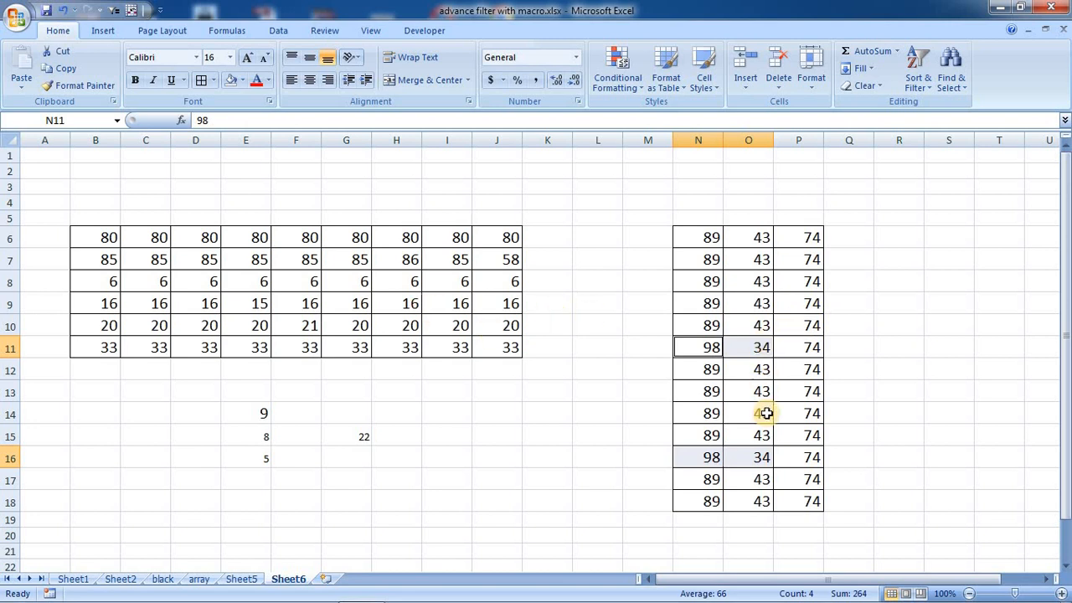
- Fill the selected column-difference cells with yellow, then deselect them at cell P9
left_click(242, 80)
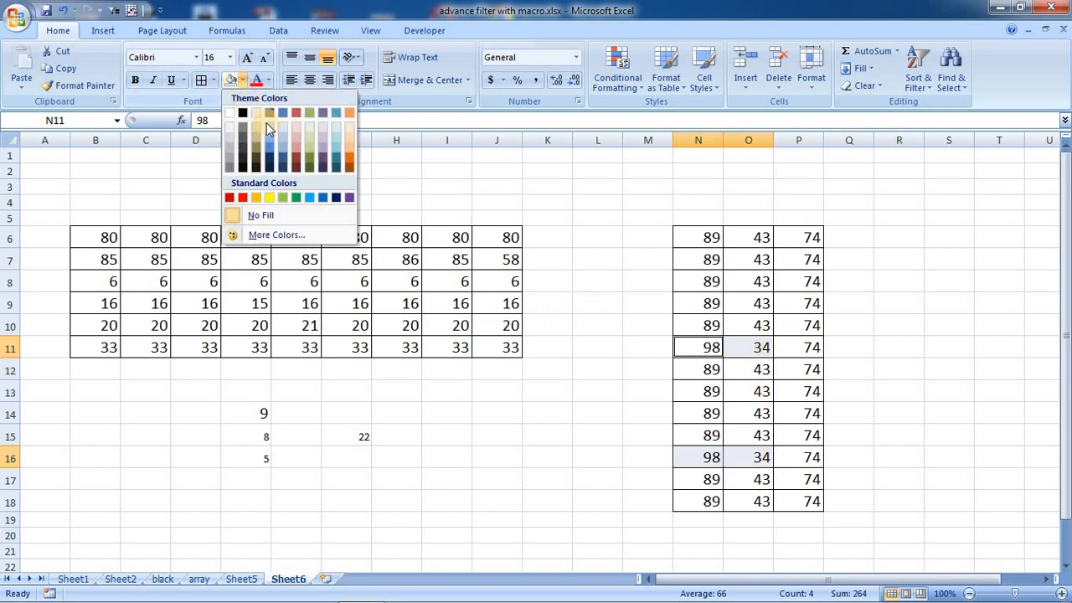
left_click(269, 197)
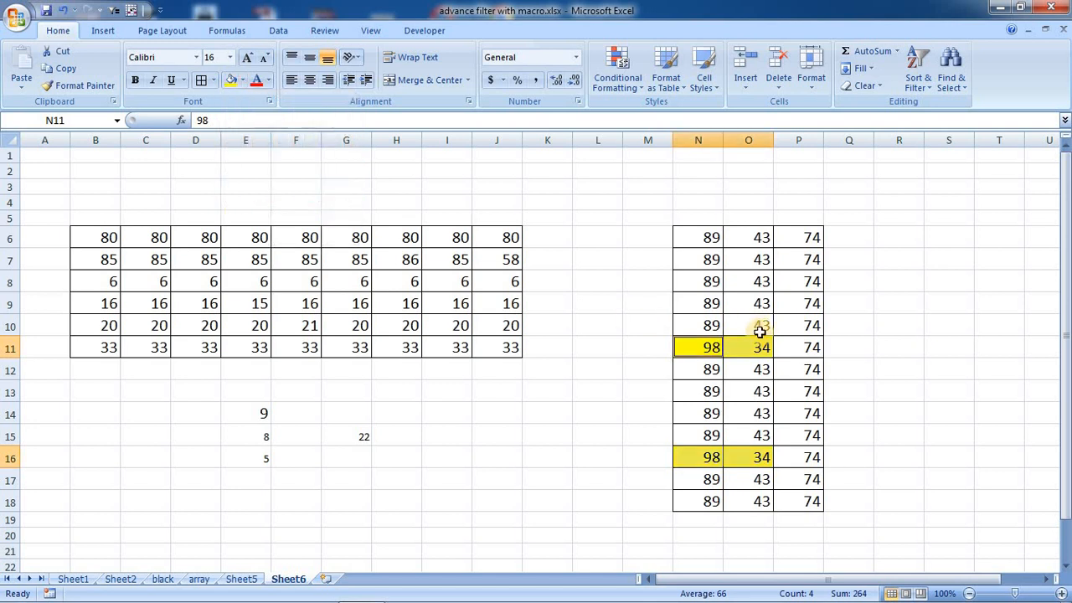
left_click(812, 371)
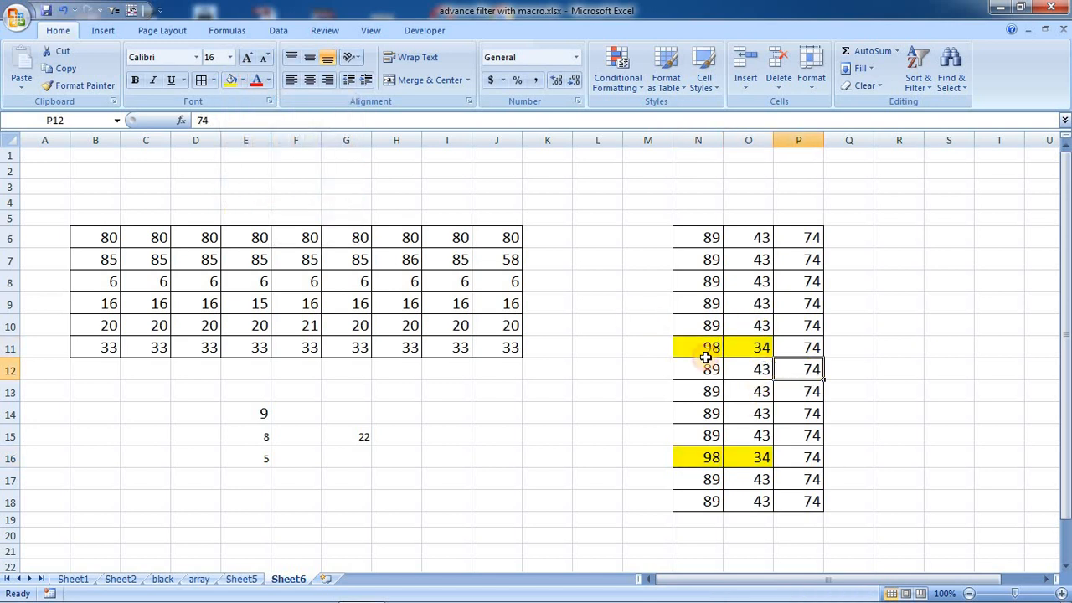
left_click(794, 304)
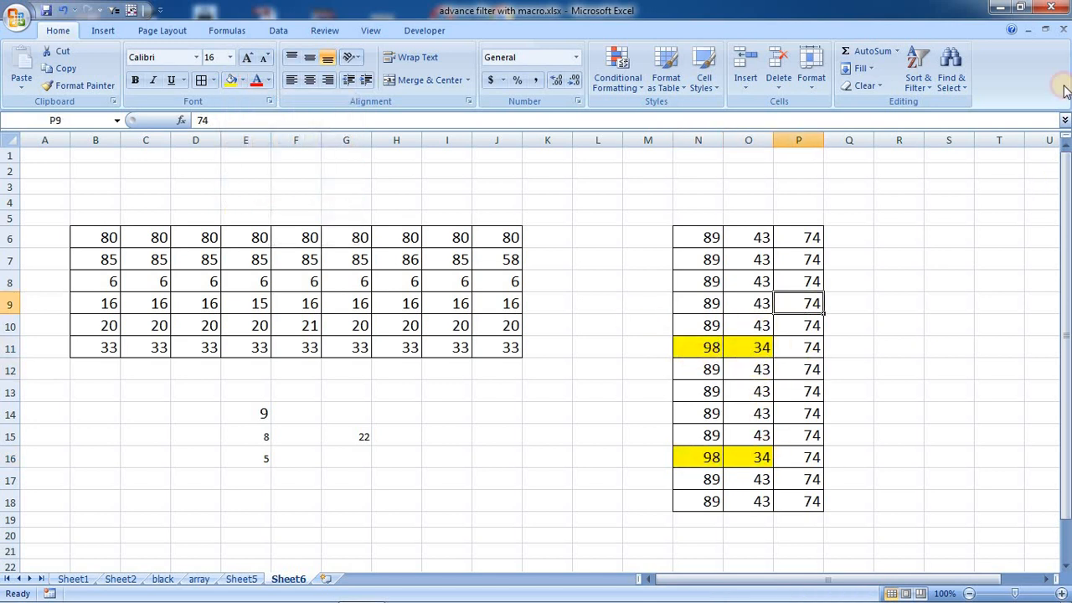
left_click(951, 71)
left_click(980, 155)
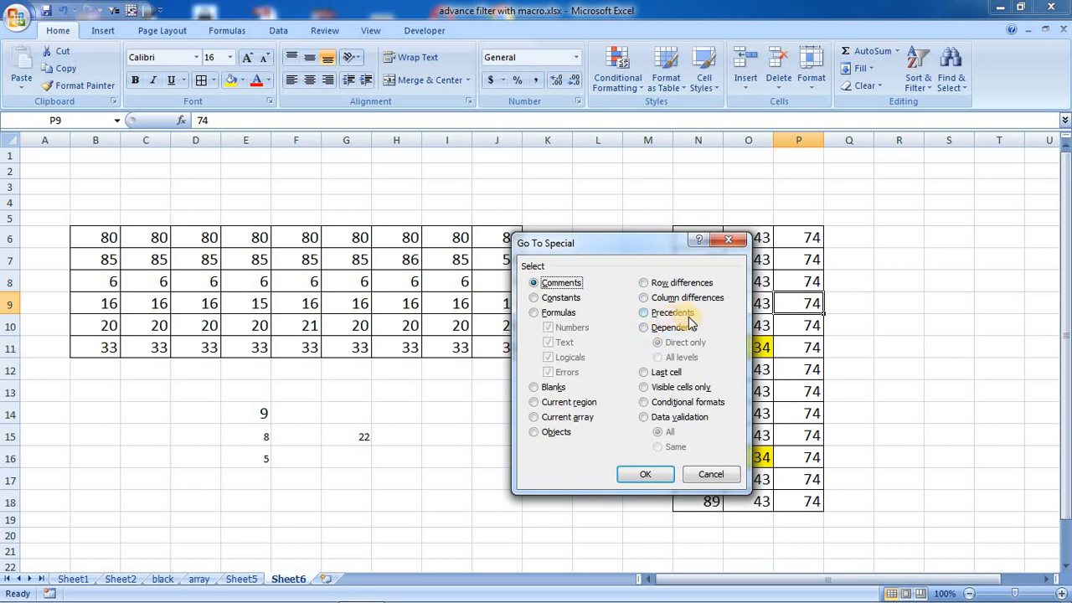
left_click(709, 475)
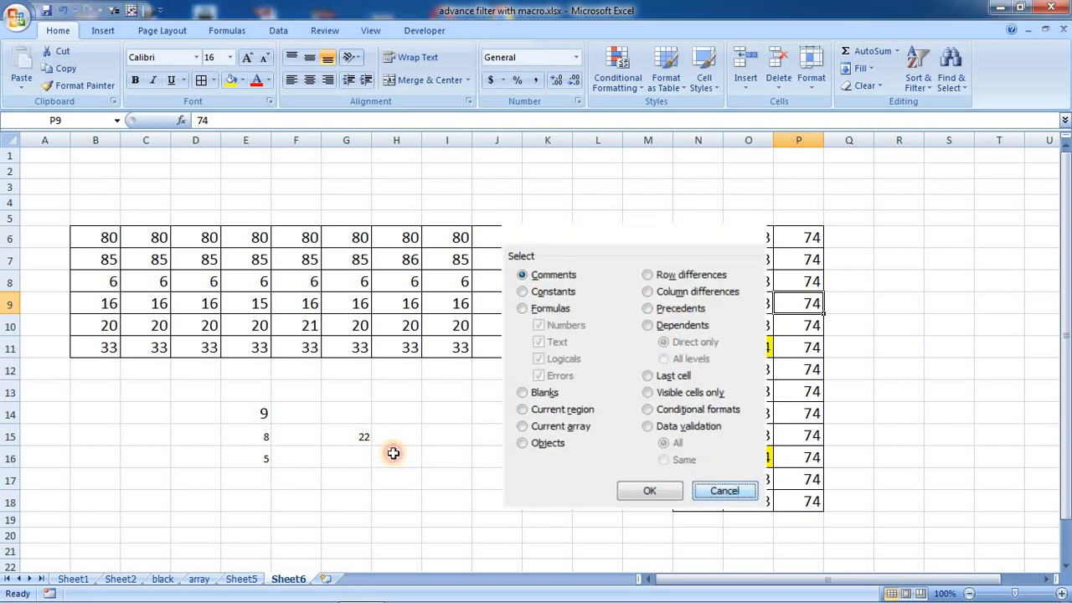
- Examine the formula in cell G15 and the cells it references, leaving the formula as it is
left_click(234, 416)
left_click(355, 435)
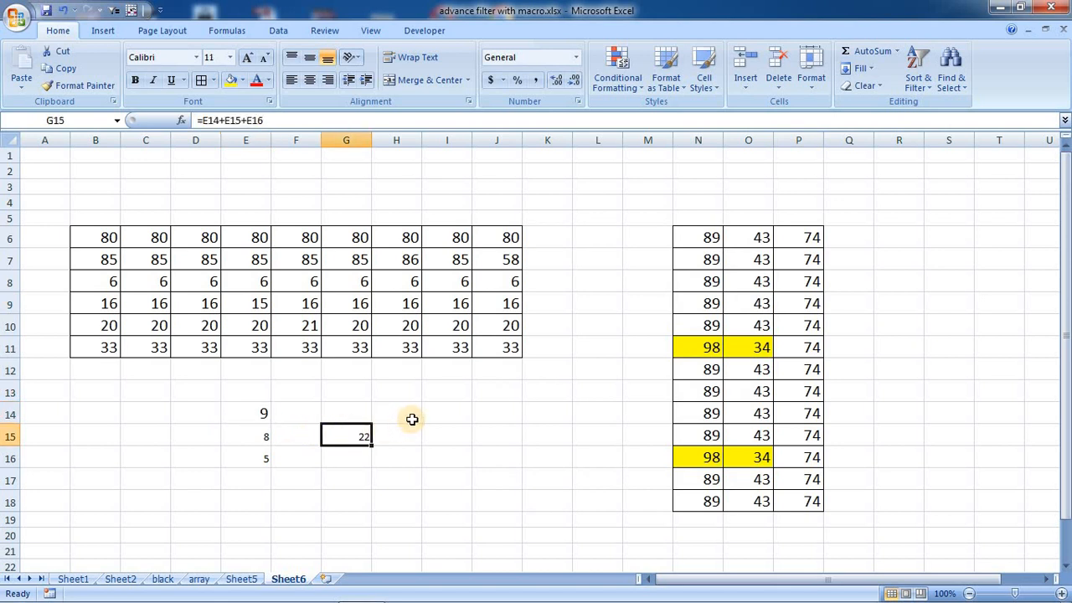
double_click(354, 438)
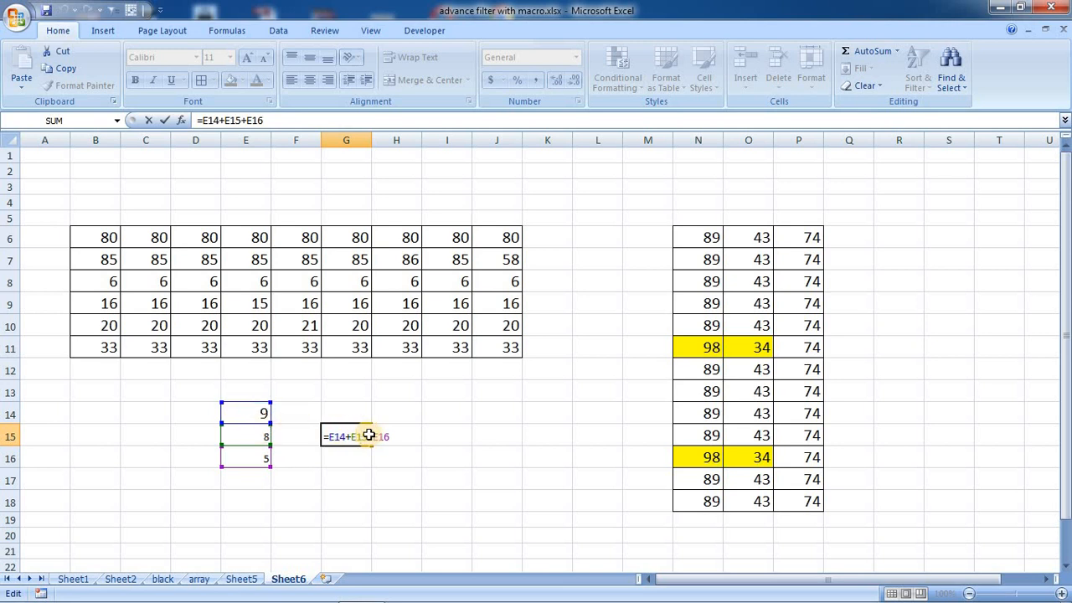
key("Return")
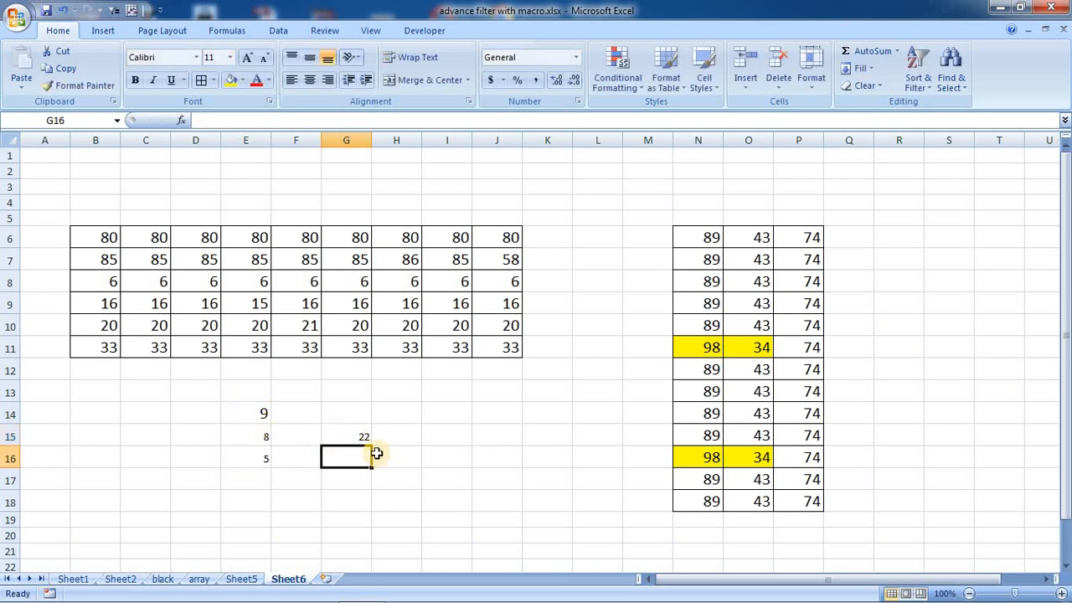
- Select the precedents of the formula in cell G15 using Go To Special
left_click(361, 436)
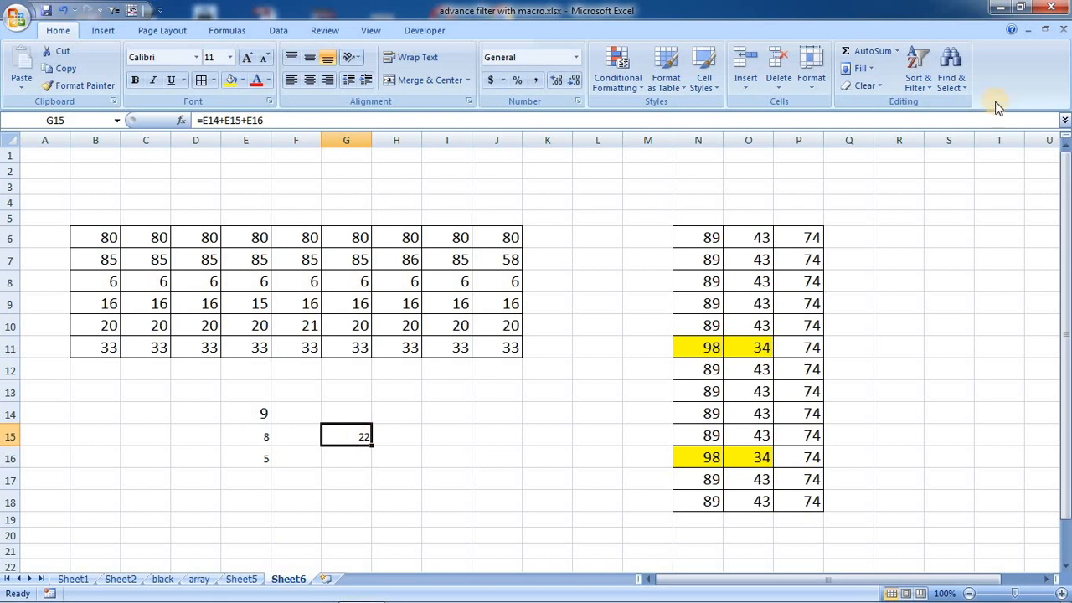
left_click(950, 73)
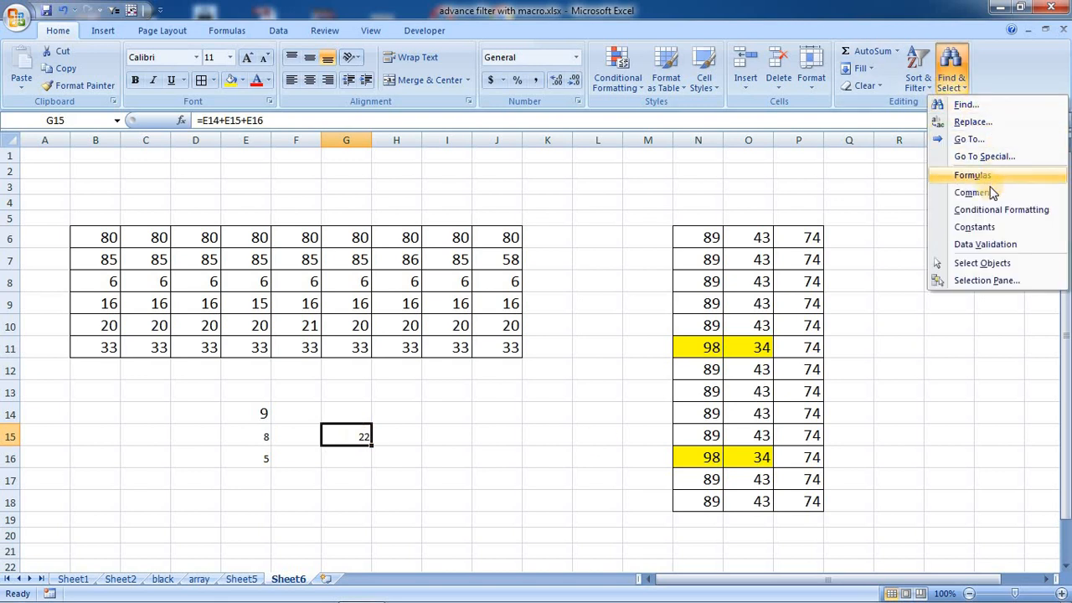
left_click(983, 156)
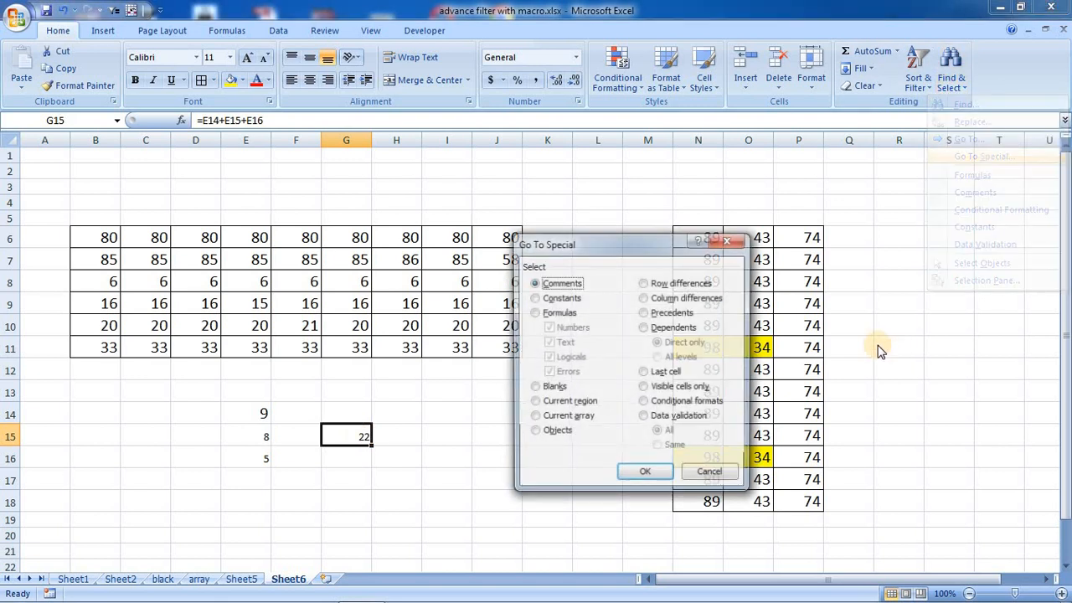
left_click(687, 314)
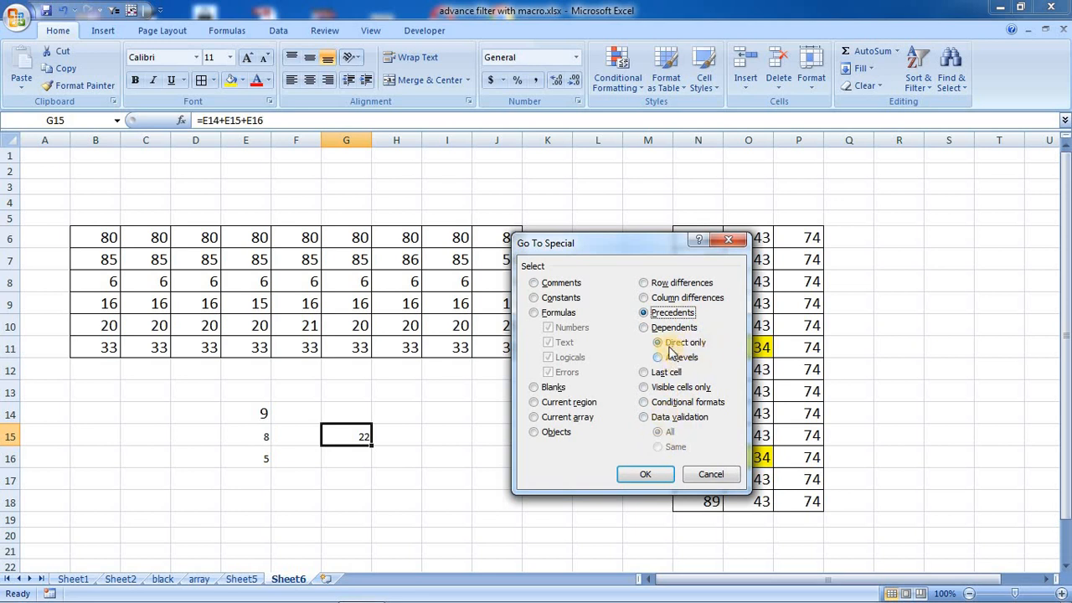
left_click(644, 474)
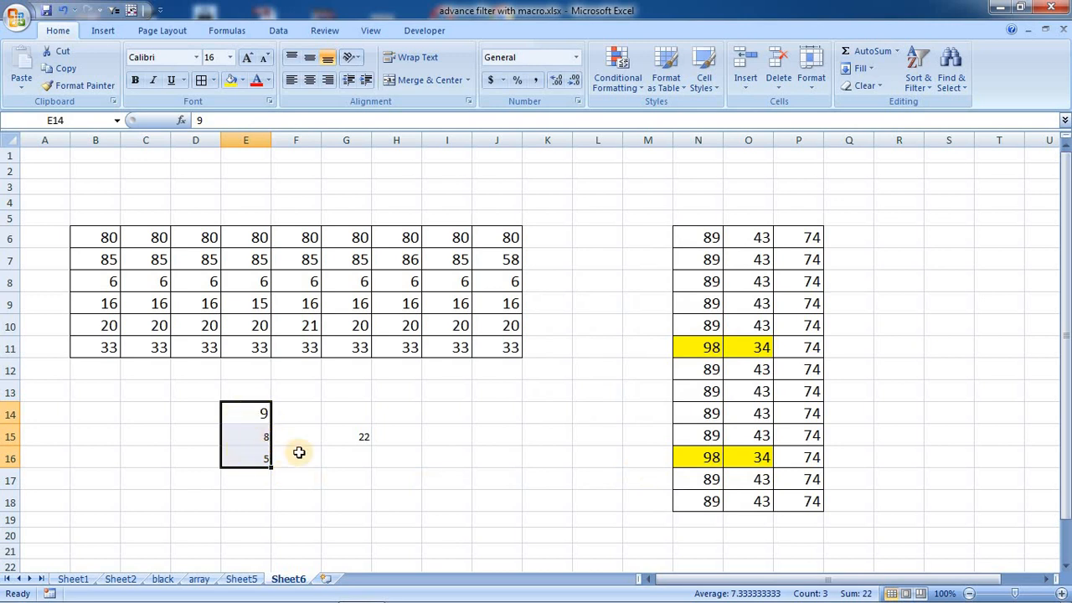
left_click(256, 411)
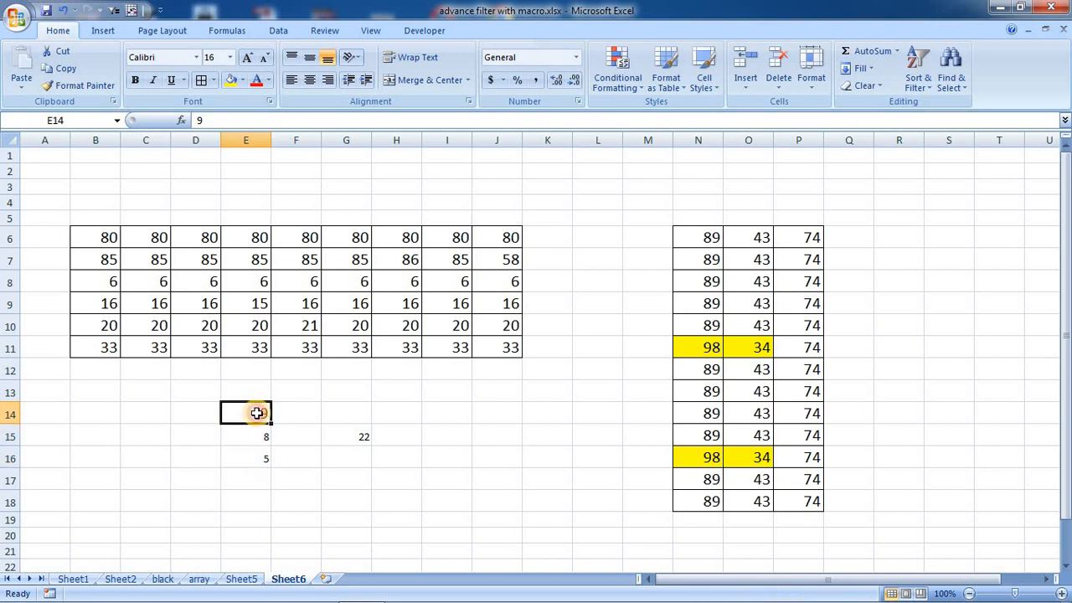
left_click(142, 432)
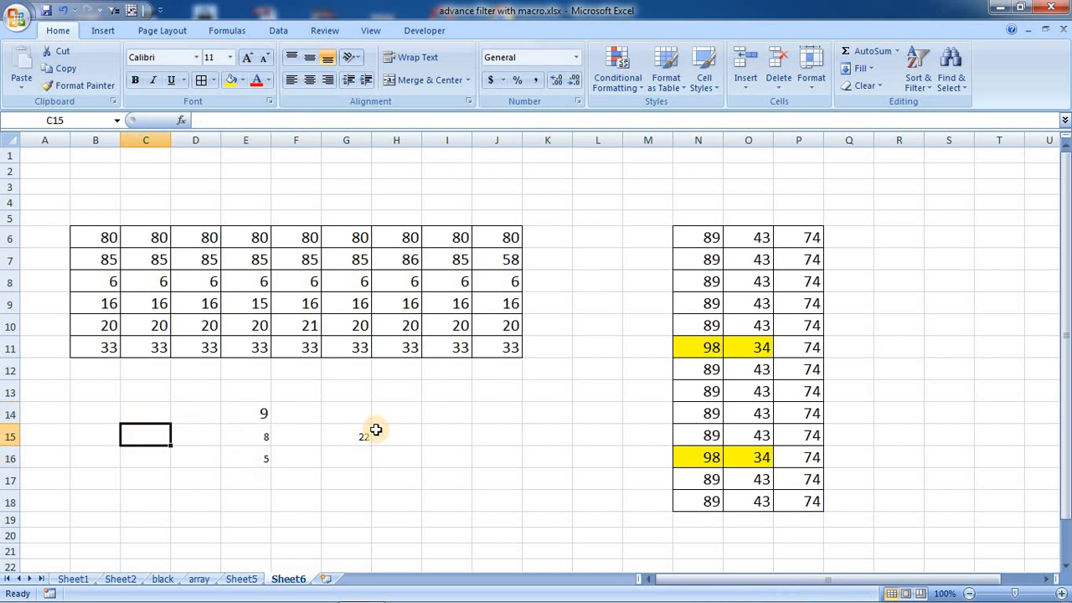
type("=")
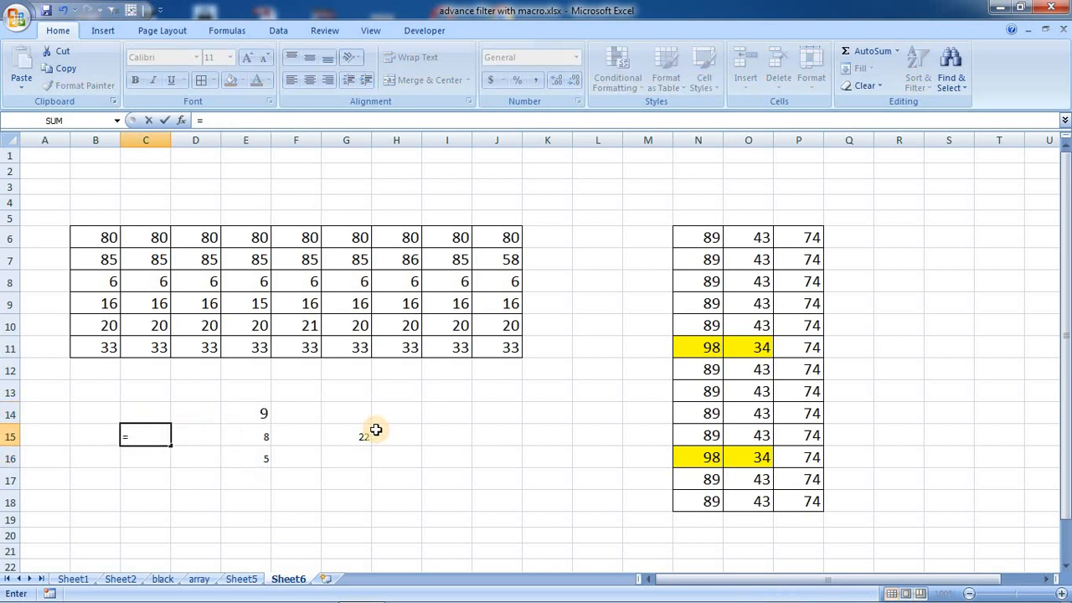
key("BackSpace")
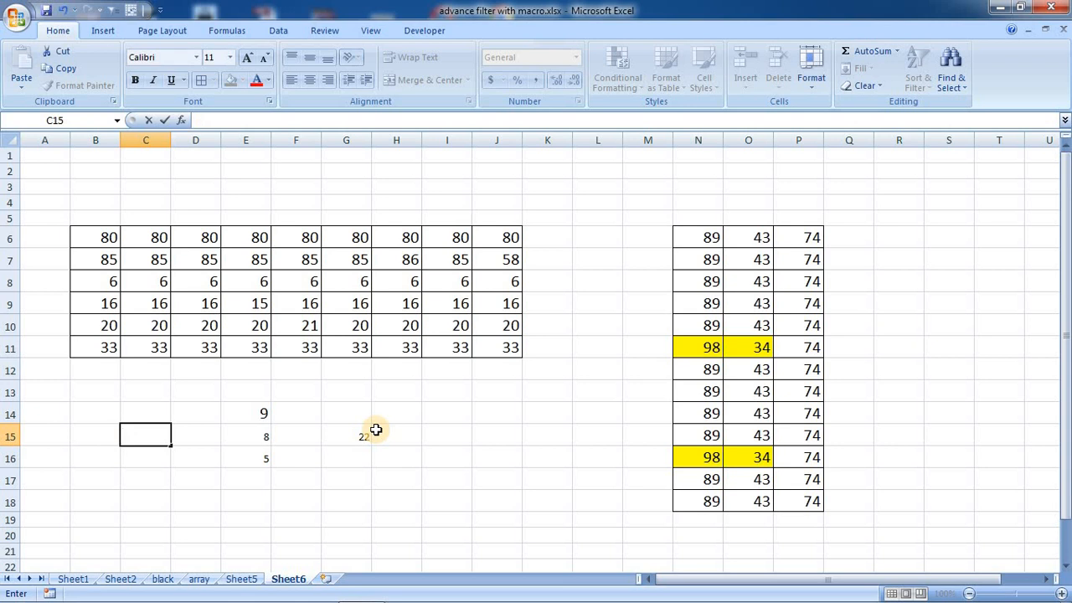
- Enter 8 in cell D14 and 6 in cell D15
left_click(203, 421)
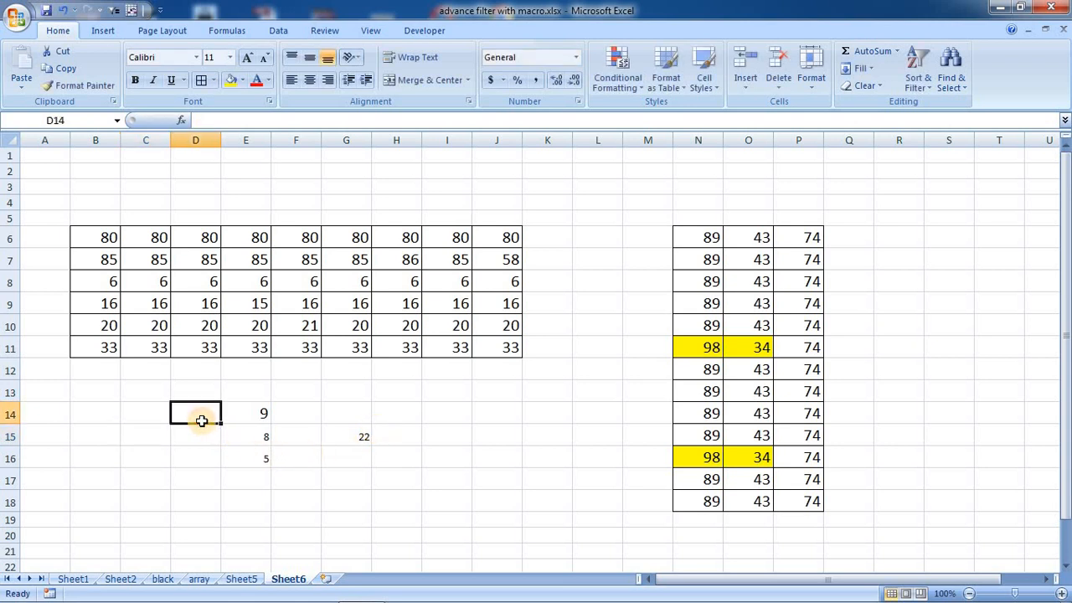
type("8")
key("Return")
type("+")
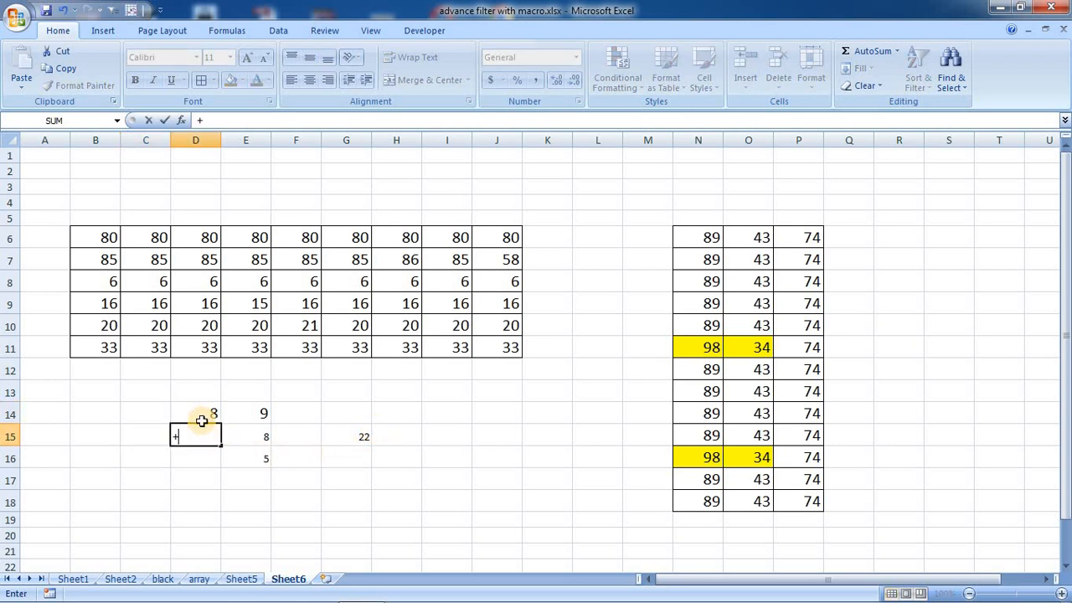
key("BackSpace")
key("Return")
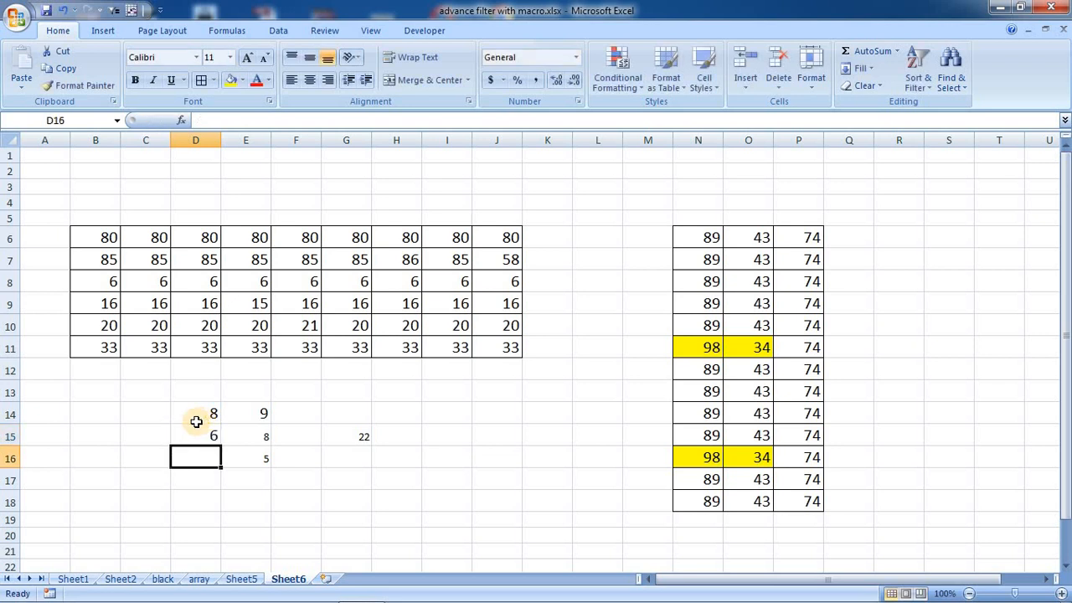
- Replace the value in cell E14 with the formula =D14+D15
left_click(256, 414)
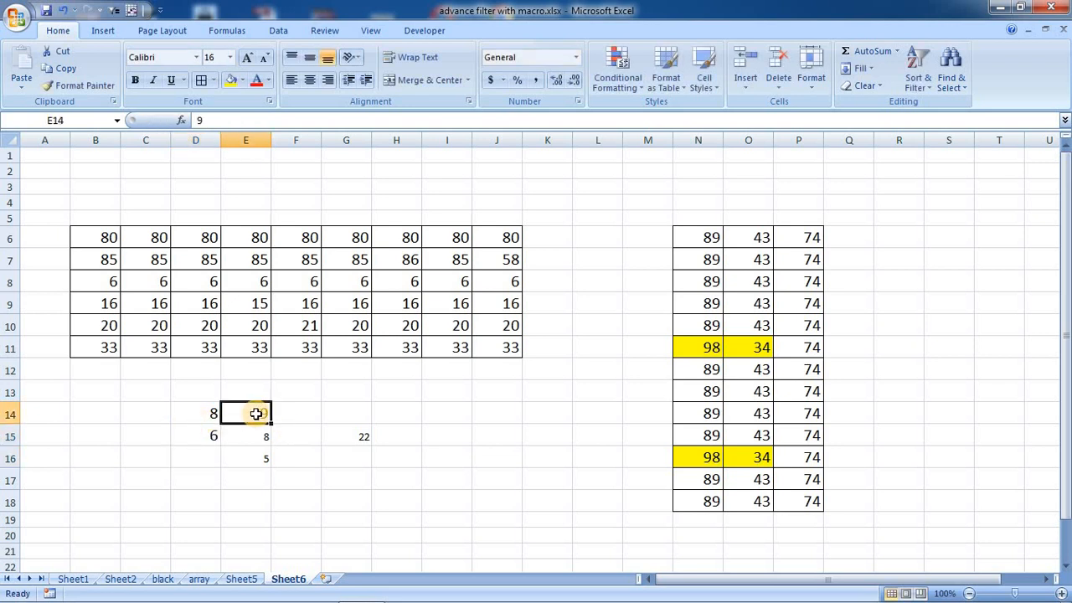
type("=")
left_click(213, 416)
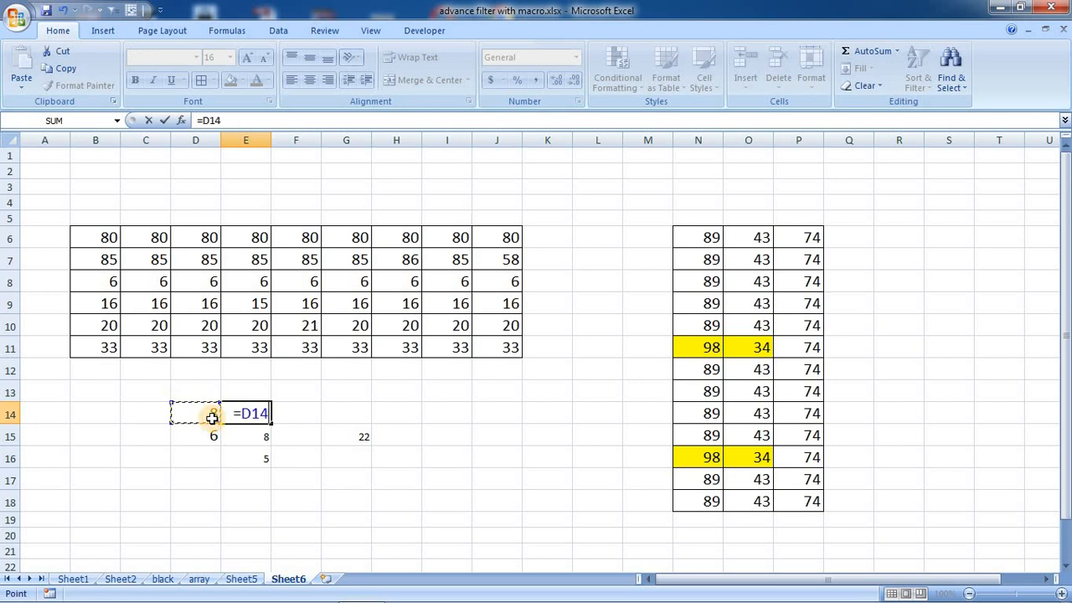
type("+")
left_click(214, 435)
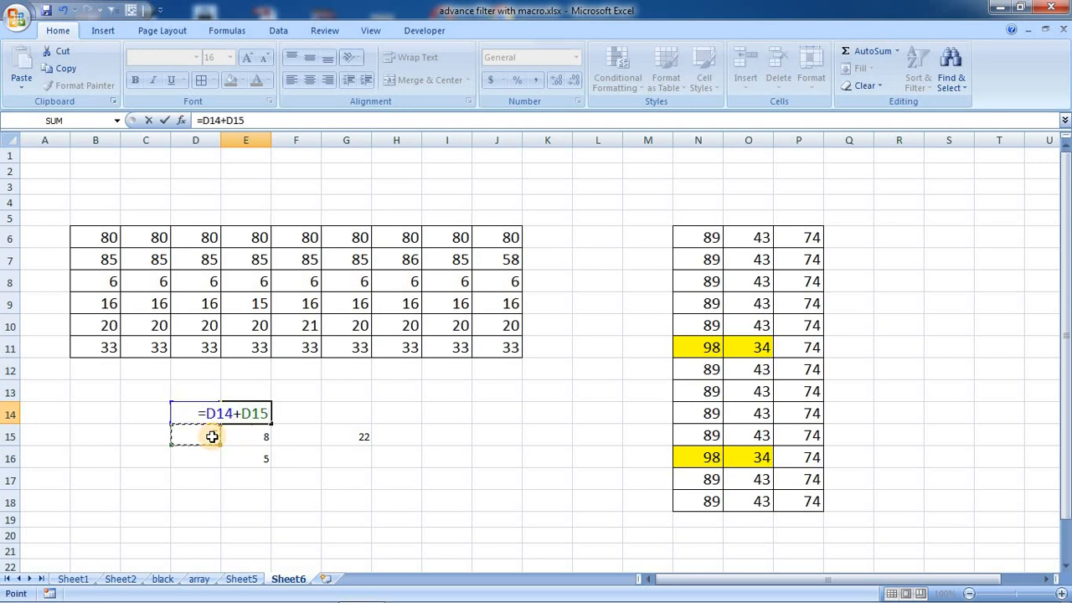
key("Return")
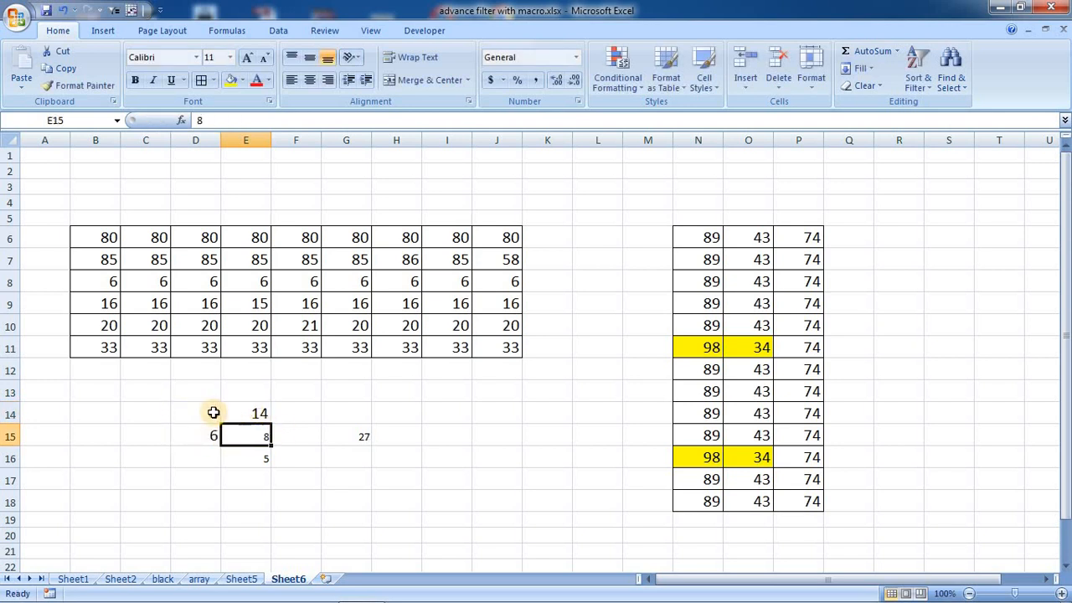
- Set the value of cell D14 to 6
left_click(214, 412)
type("6")
key("Return")
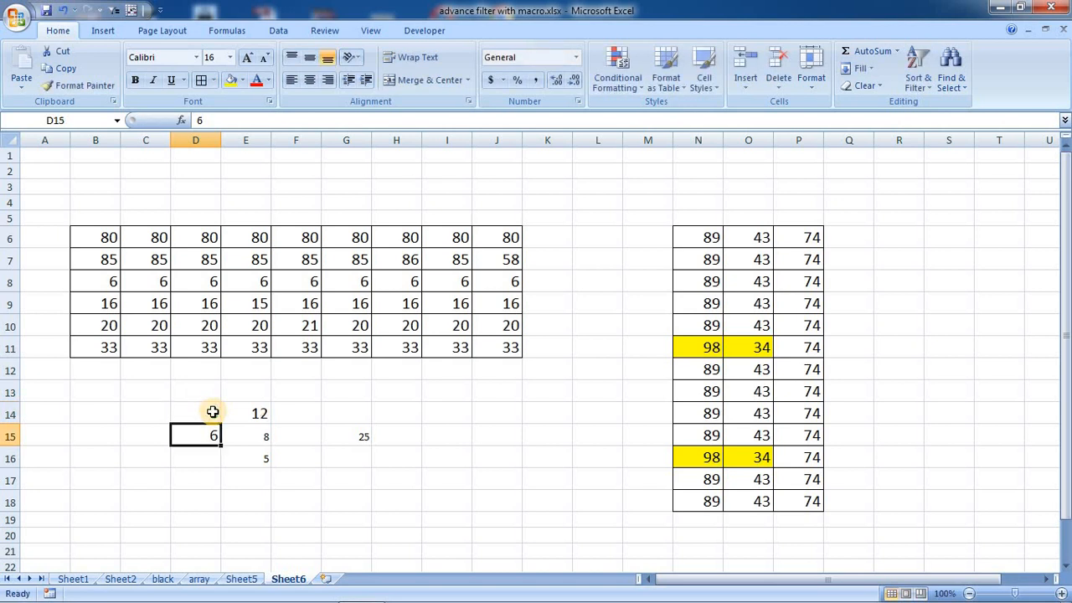
- Select only the direct precedents of cell G15 using the Precedents option of Go To Special
left_click(243, 416)
left_click_drag(251, 413, 252, 458)
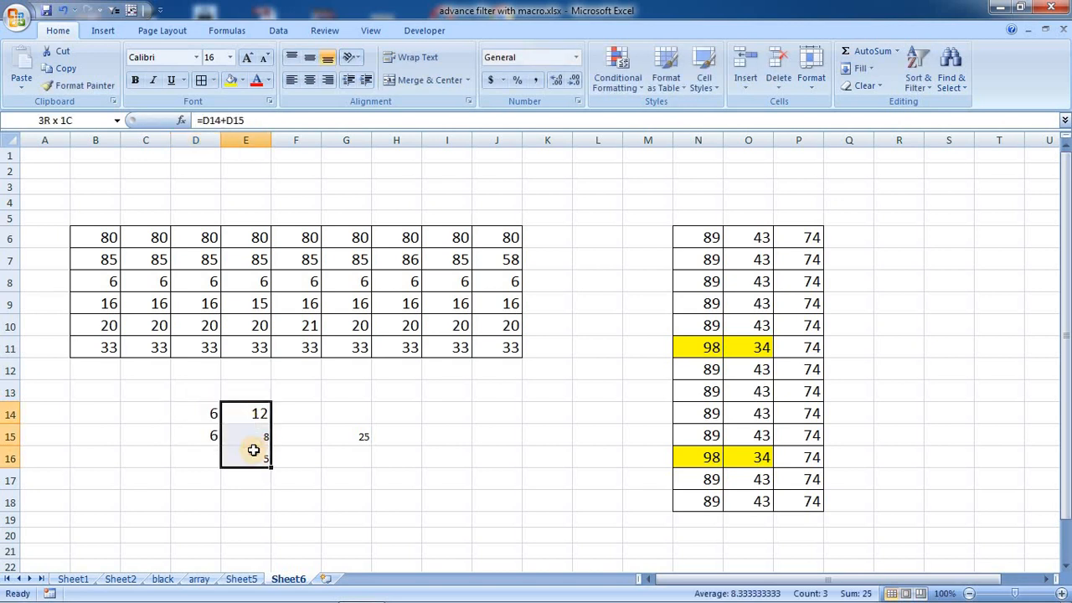
left_click(353, 438)
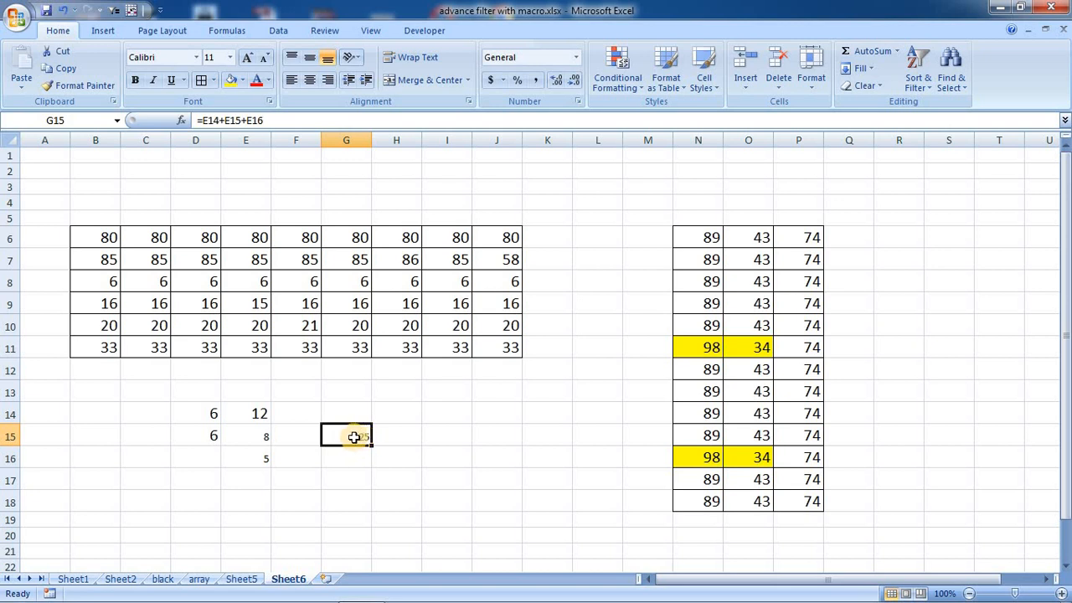
left_click(955, 82)
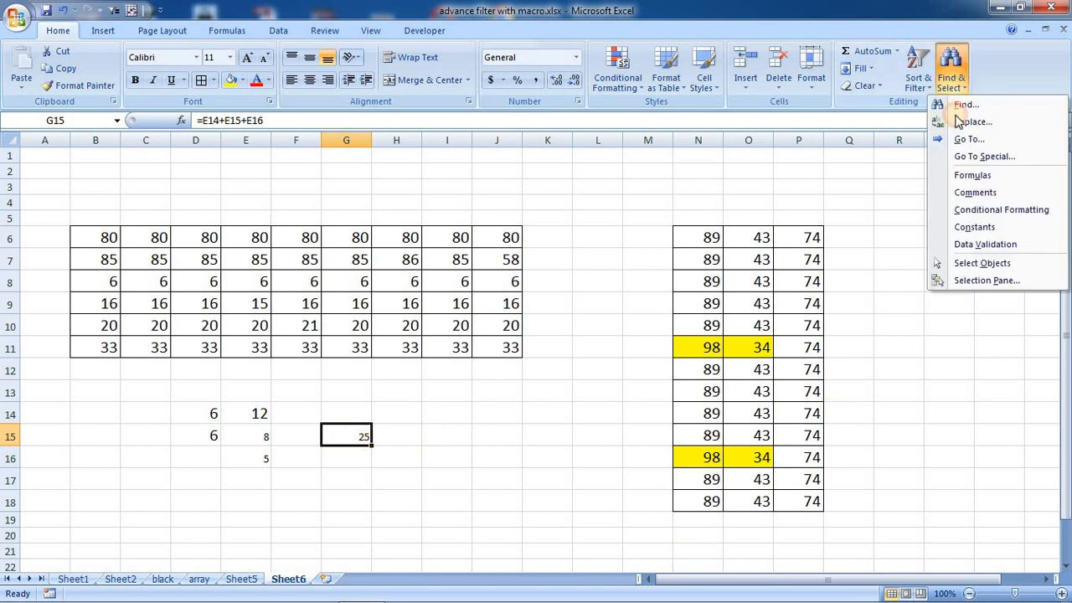
left_click(980, 156)
left_click(655, 313)
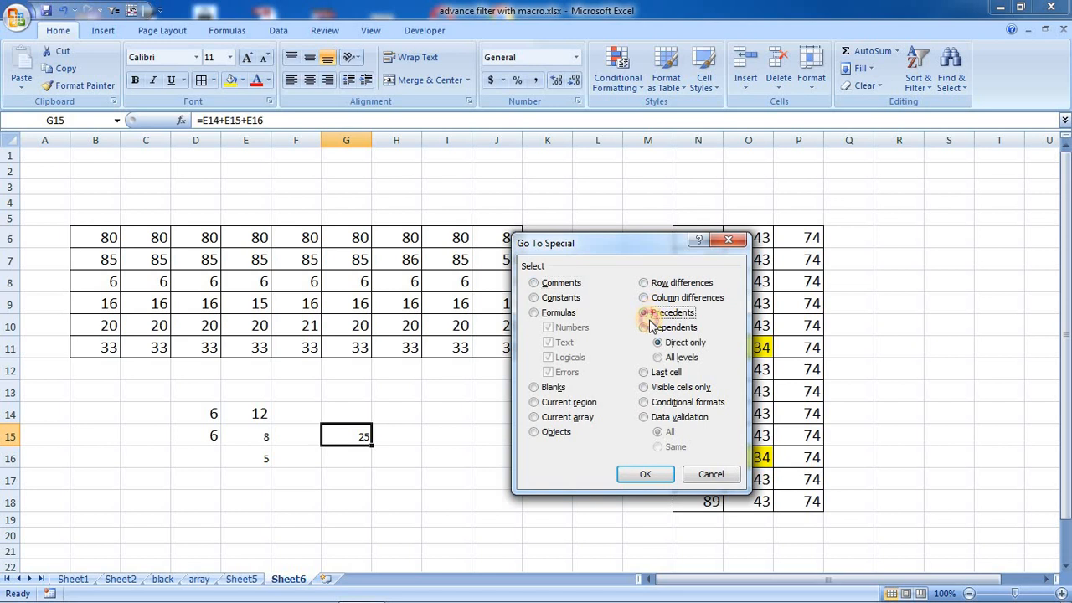
left_click(656, 475)
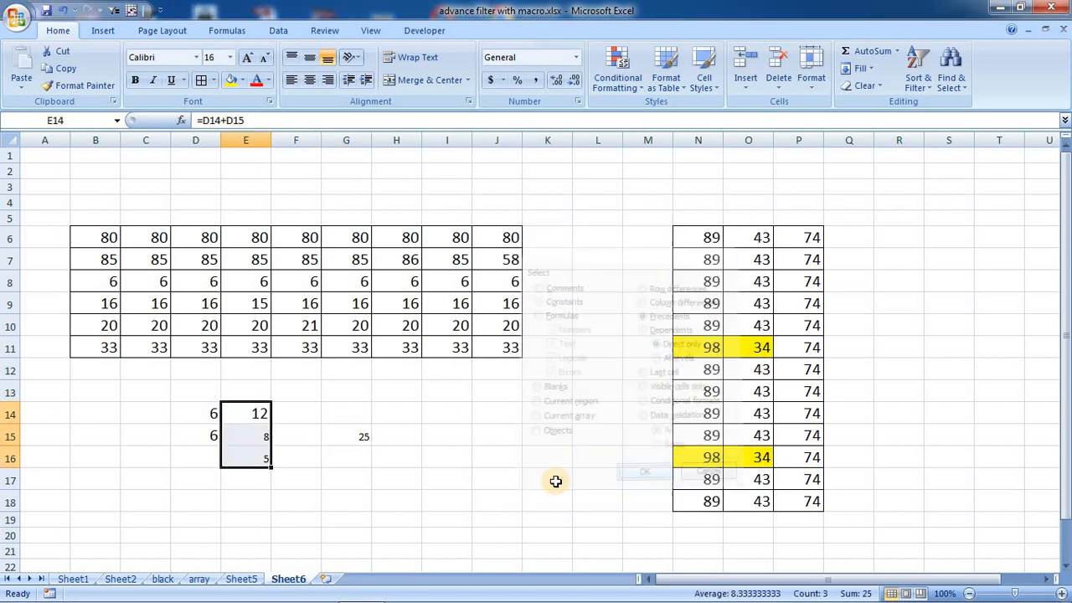
- Select the precedents of cell G15 at all levels using the Precedents option of Go To Special
left_click(332, 436)
left_click(949, 79)
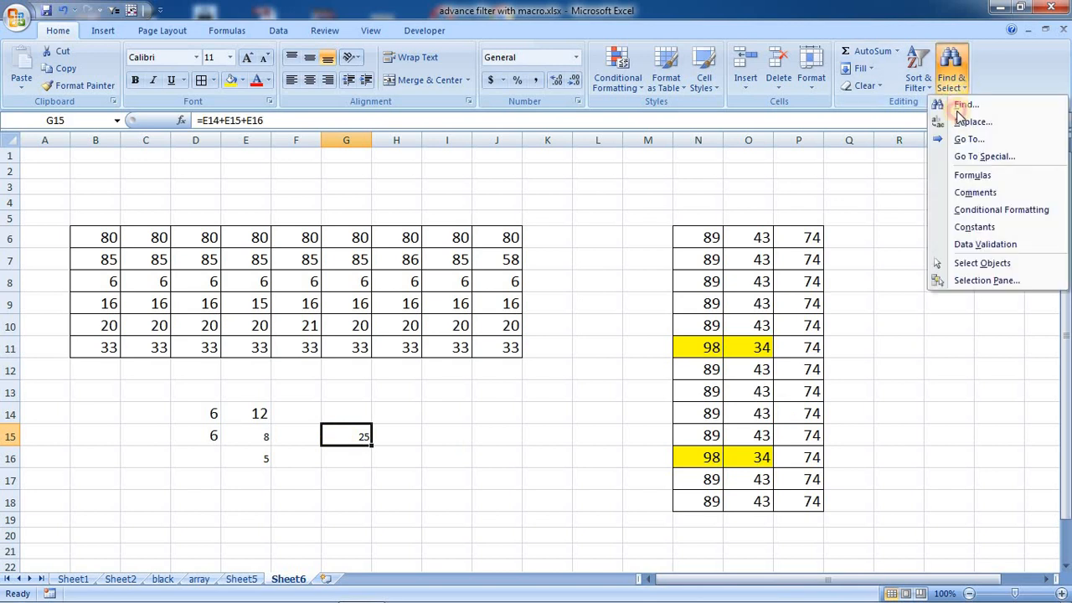
left_click(972, 157)
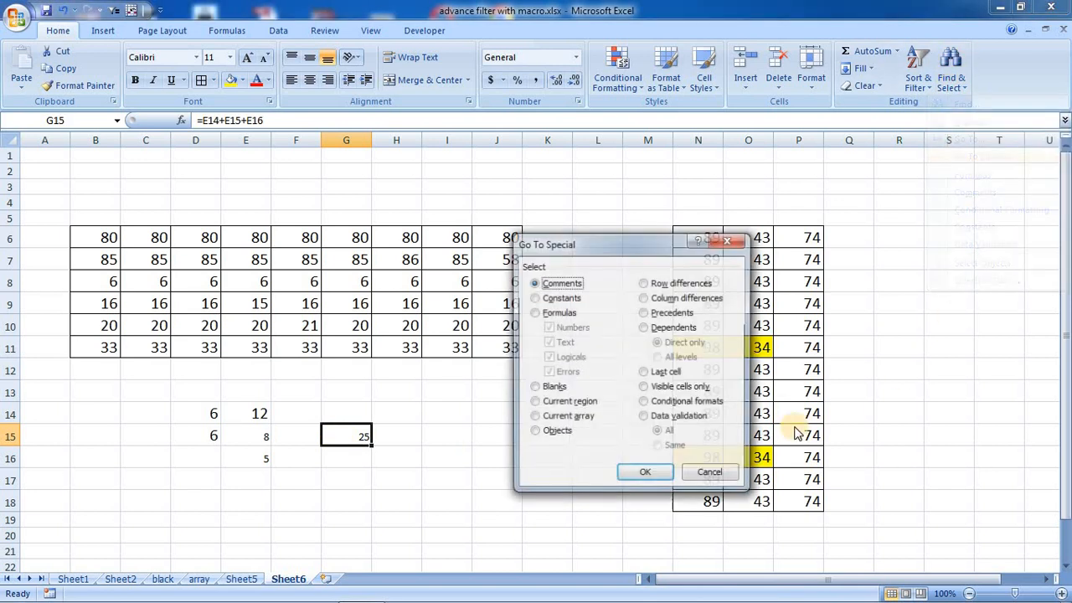
left_click(662, 319)
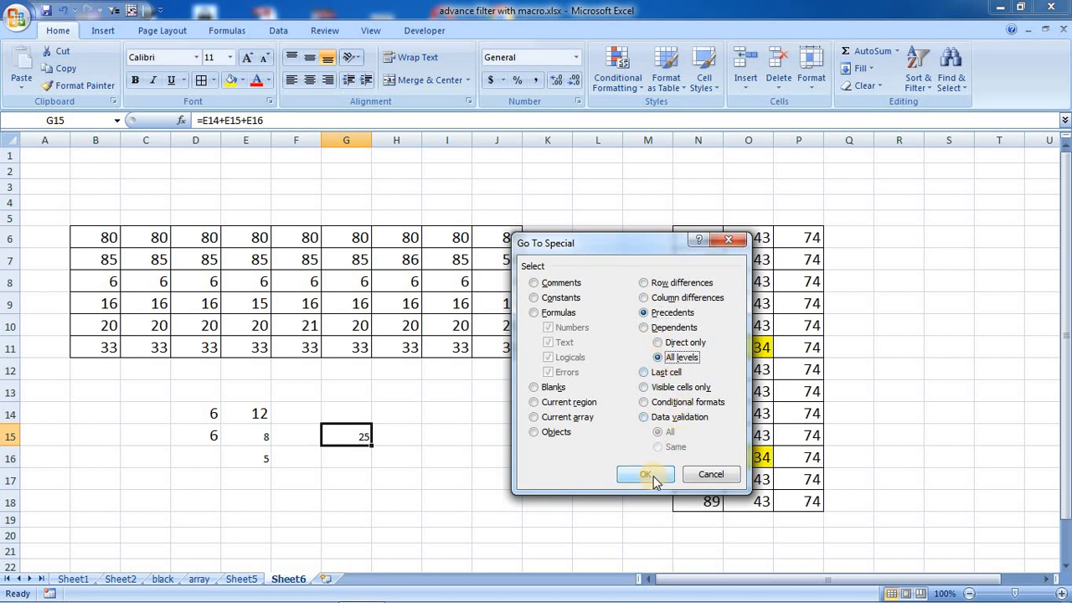
left_click(645, 474)
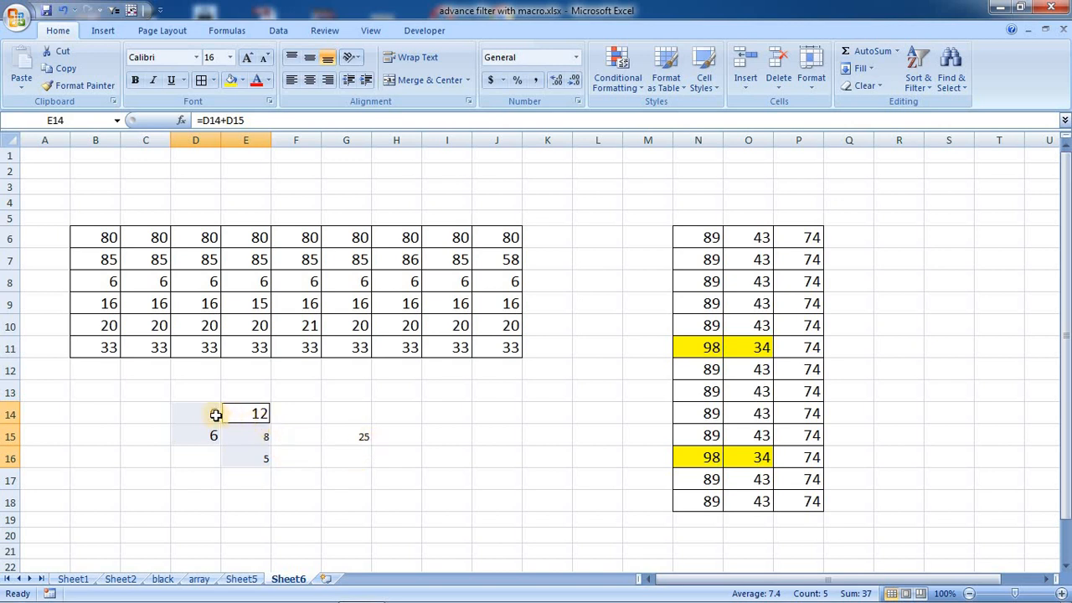
- Clear the contents of cells D14:G16
left_click_drag(215, 415, 321, 467)
key("Delete")
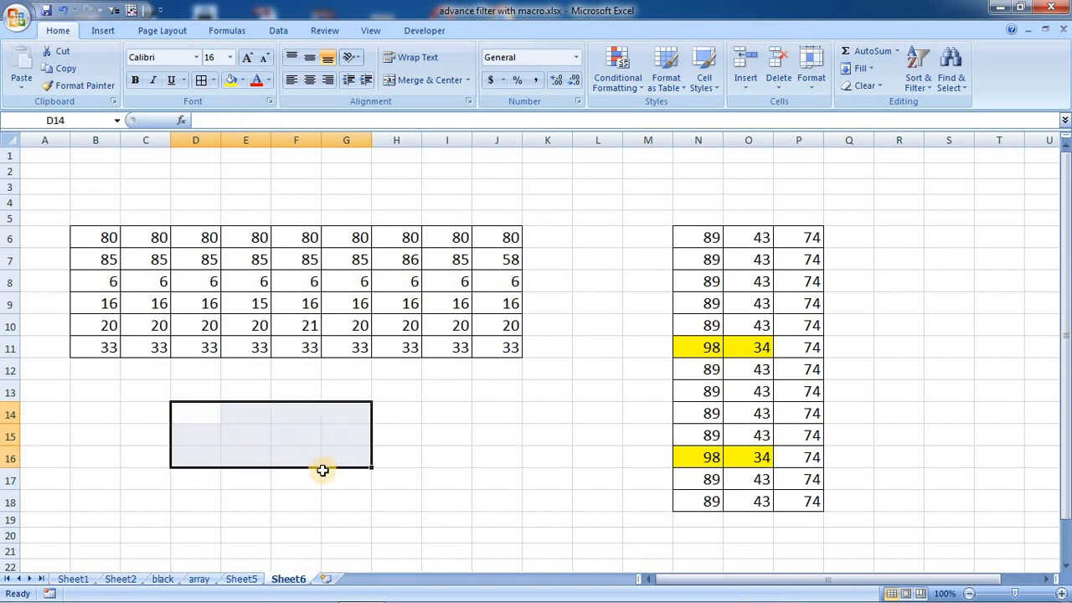
left_click(327, 449)
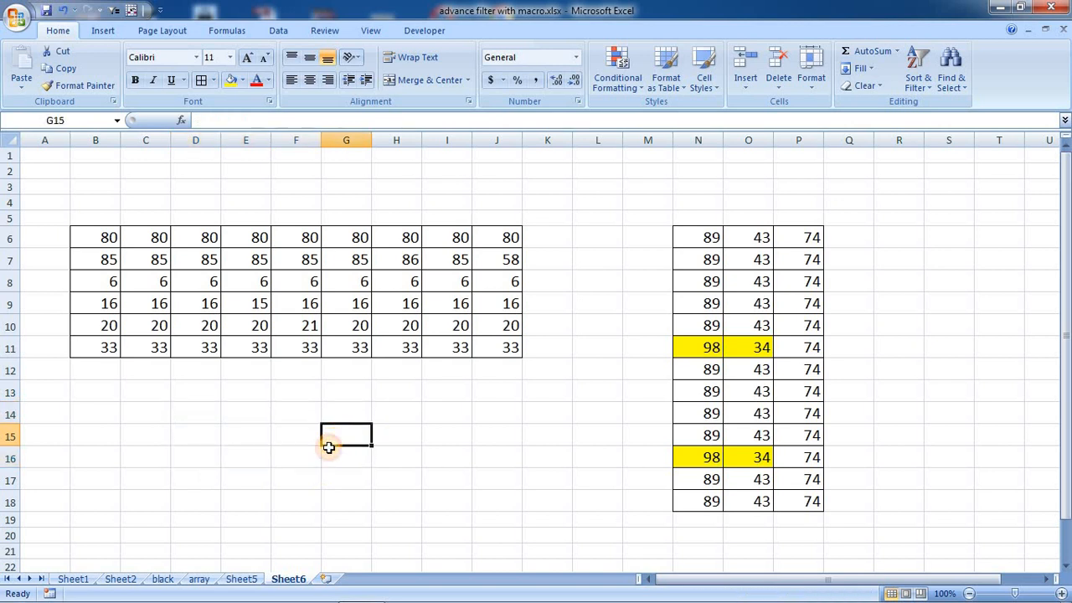
- Jump to the last used cell of Sheet6 using the Last cell option of Go To Special
left_click(951, 77)
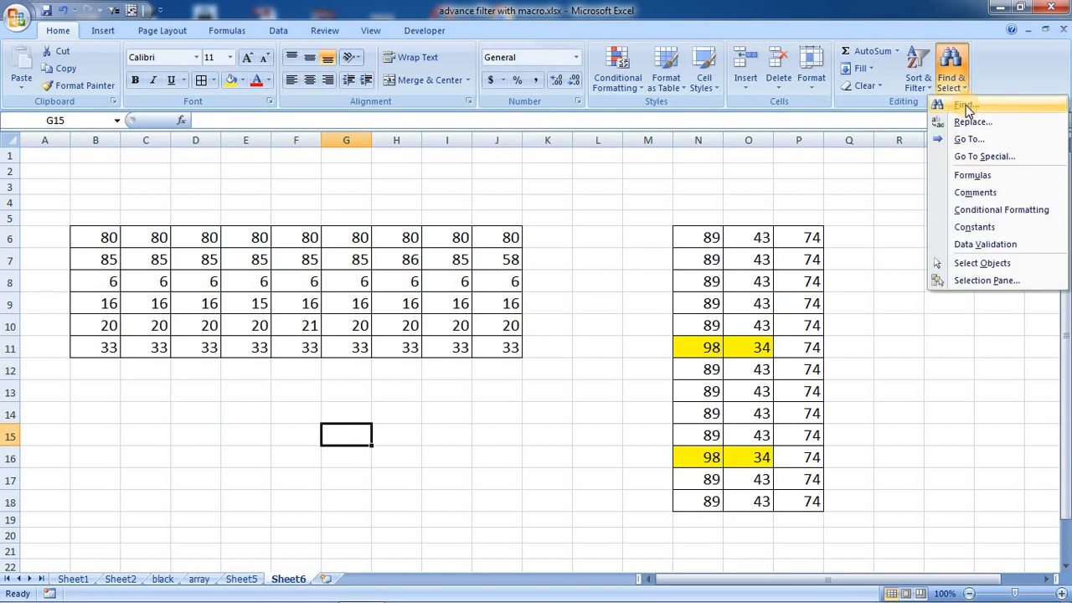
left_click(988, 157)
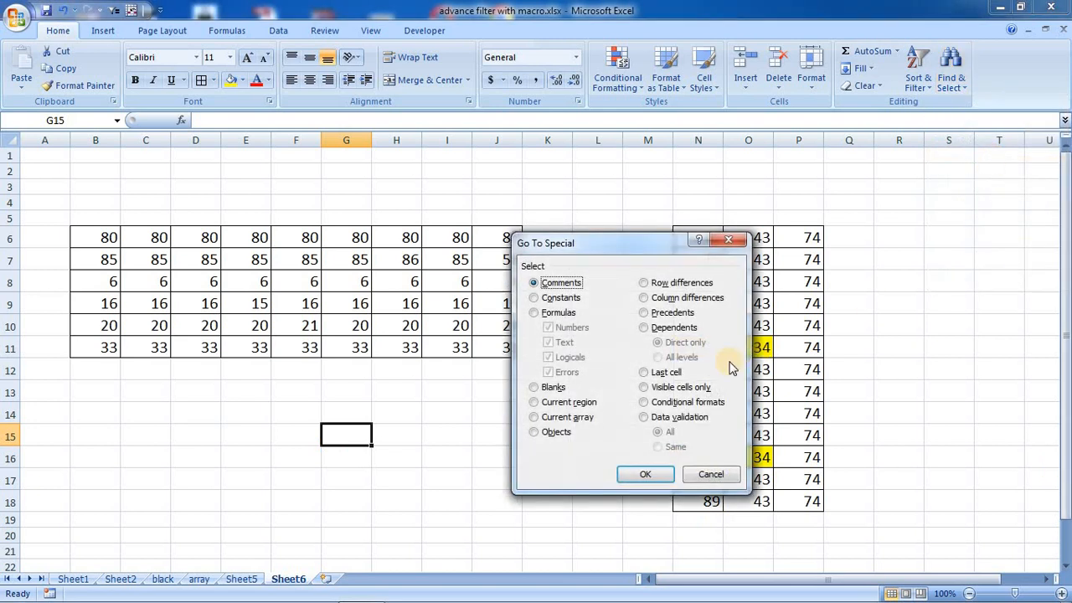
left_click(675, 375)
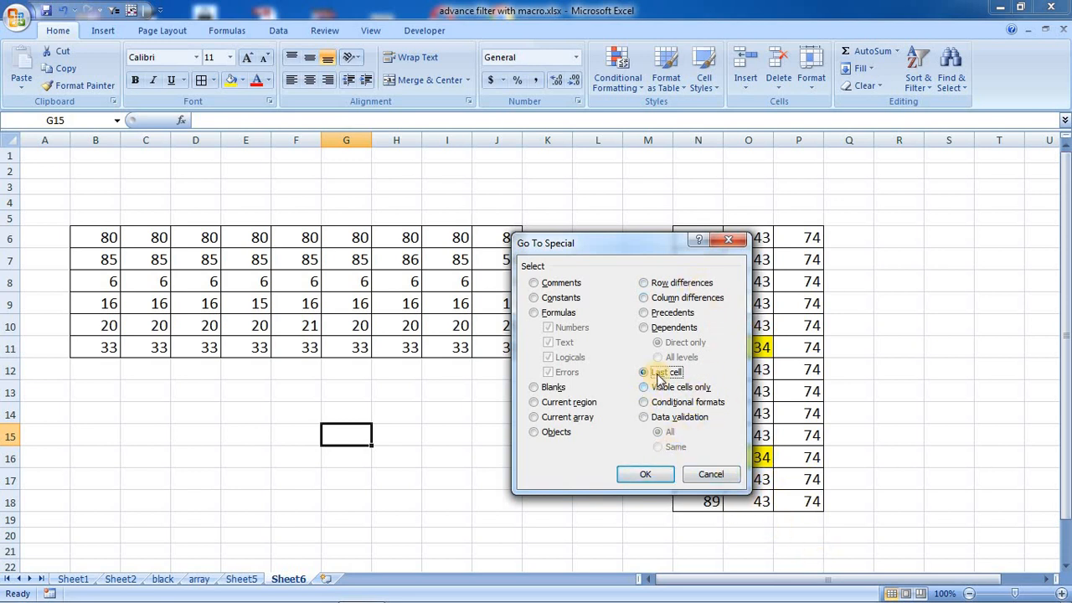
left_click(644, 476)
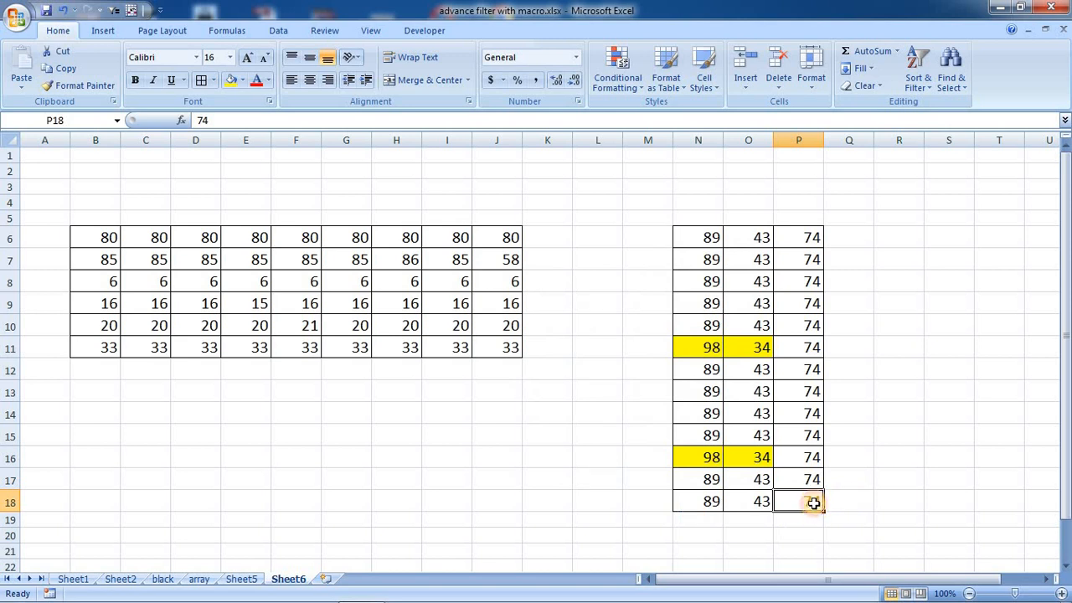
scroll(1059, 423, "down", 1)
left_click(950, 72)
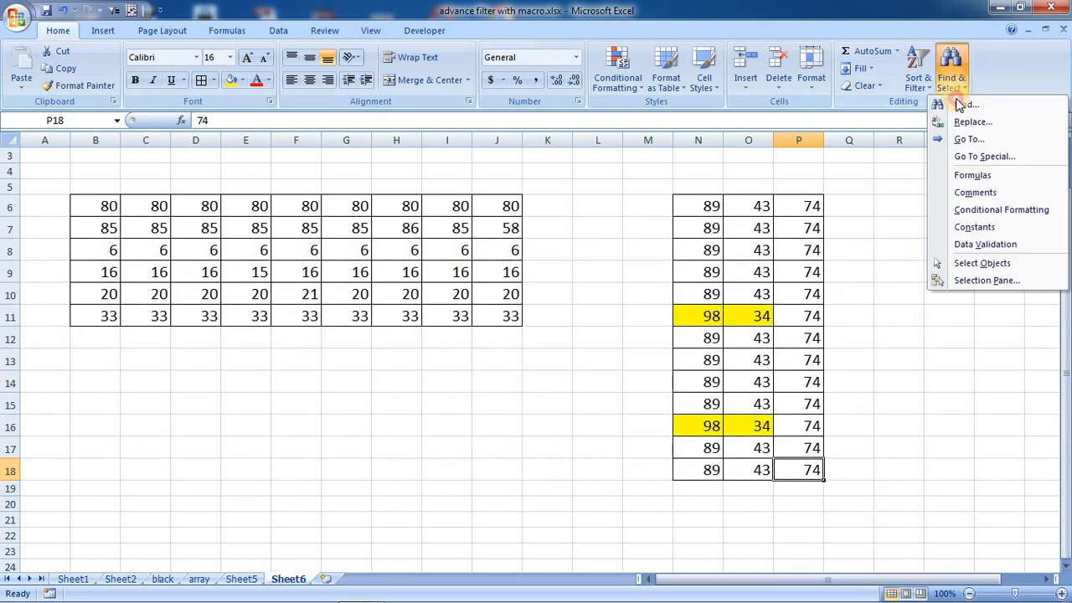
left_click(985, 157)
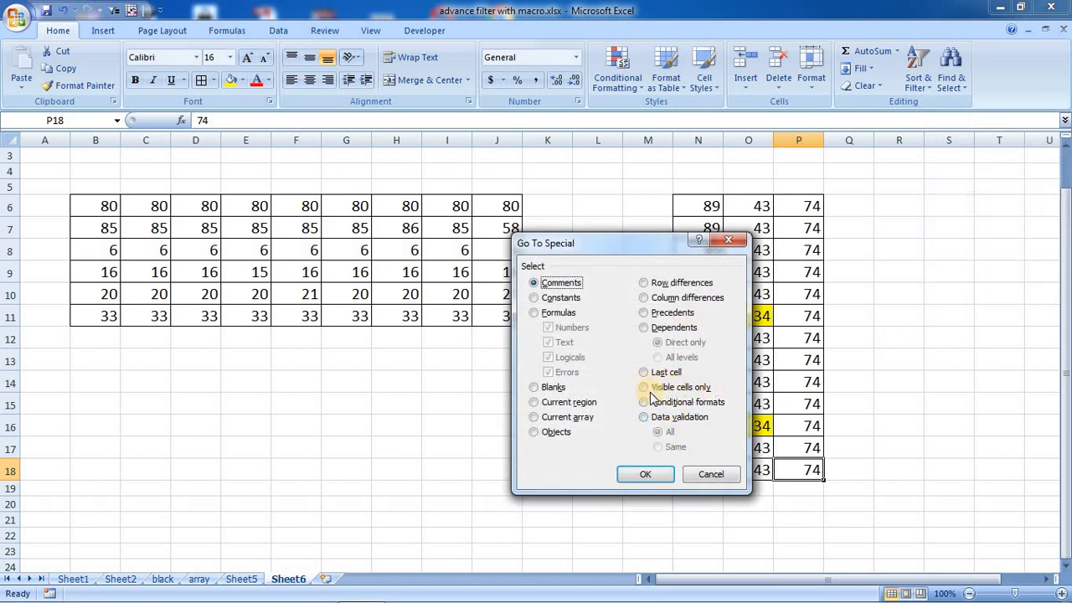
left_click(708, 476)
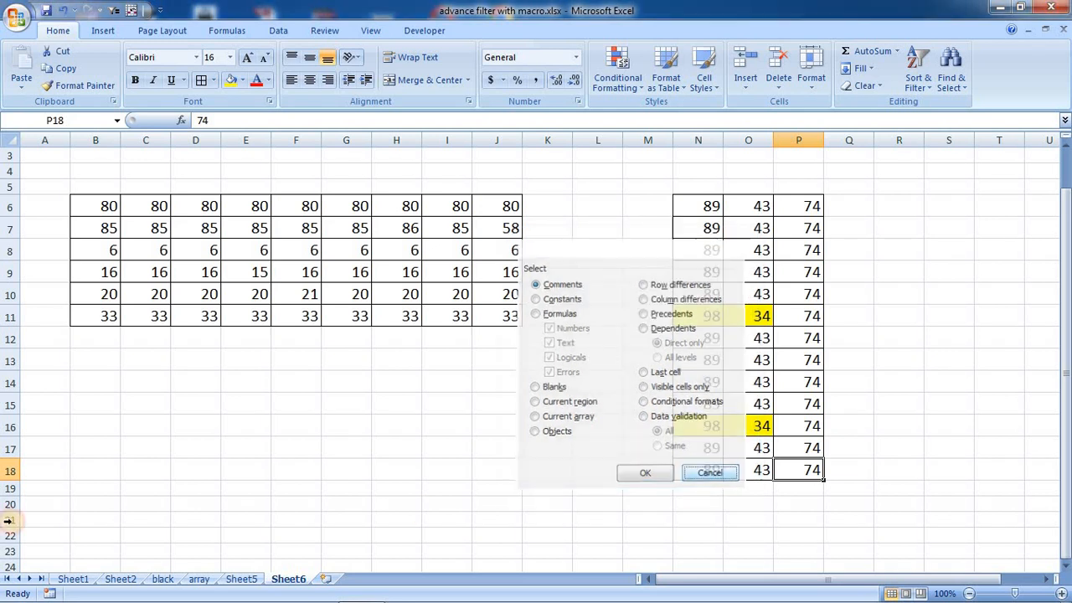
- Add filters to the header row A2:G2 of the purchase table on Sheet1
left_click(81, 581)
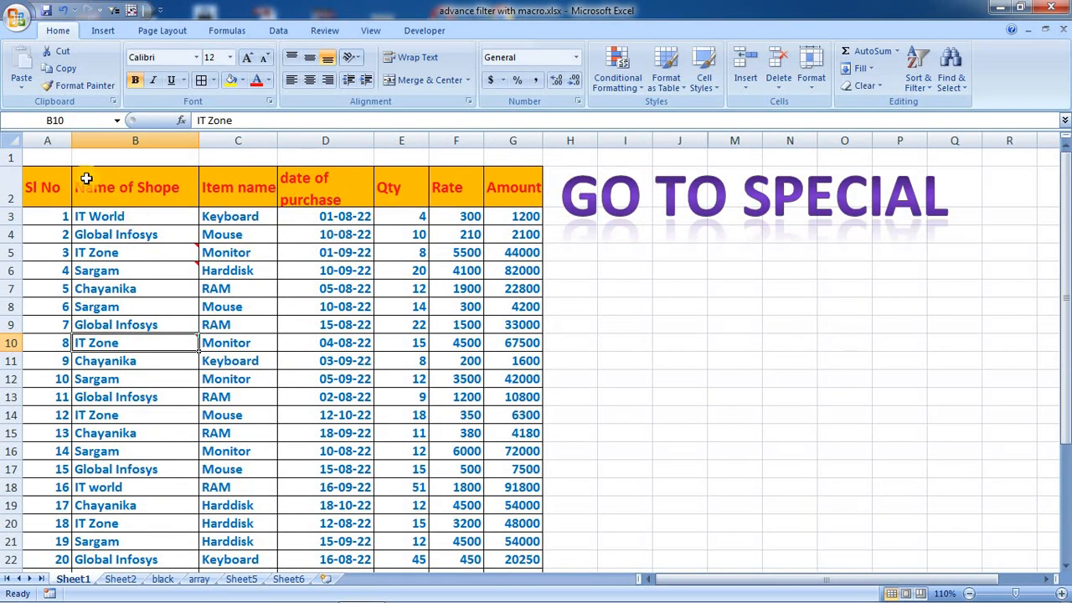
left_click_drag(49, 180, 501, 187)
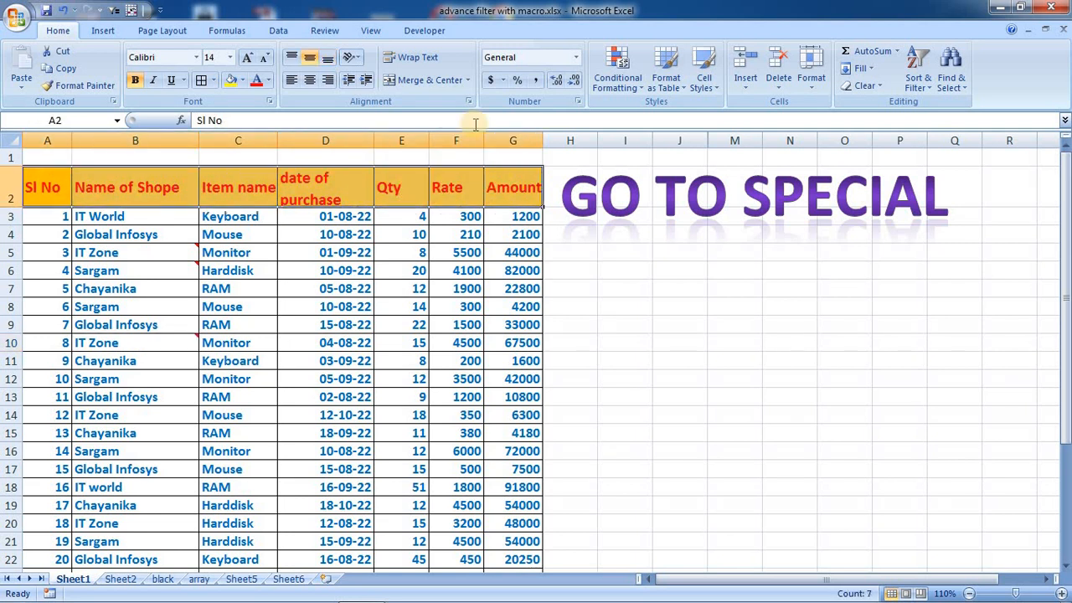
left_click(279, 31)
left_click(410, 69)
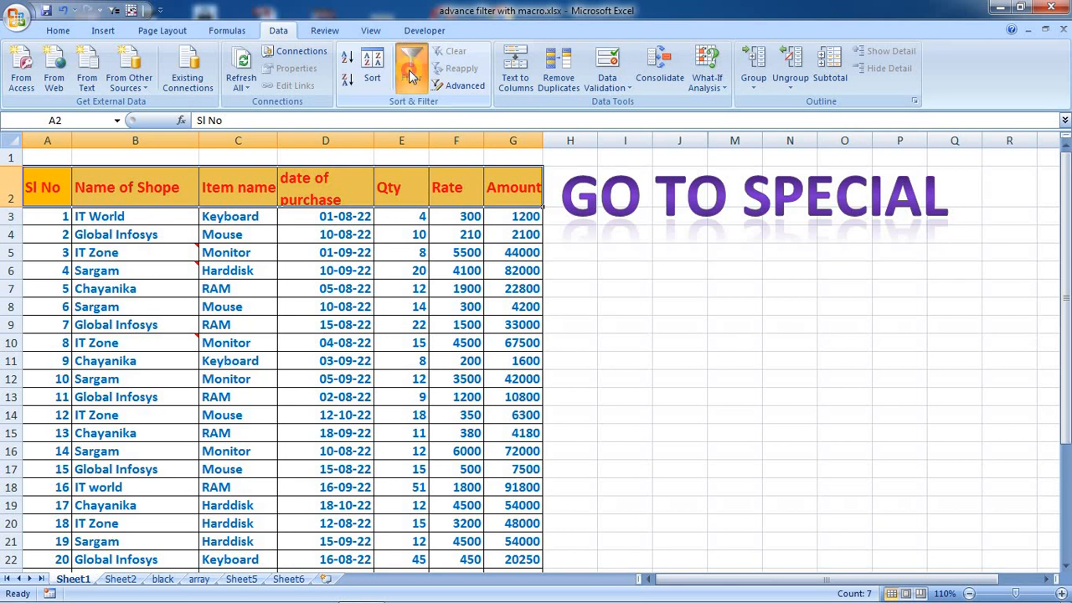
left_click(241, 304)
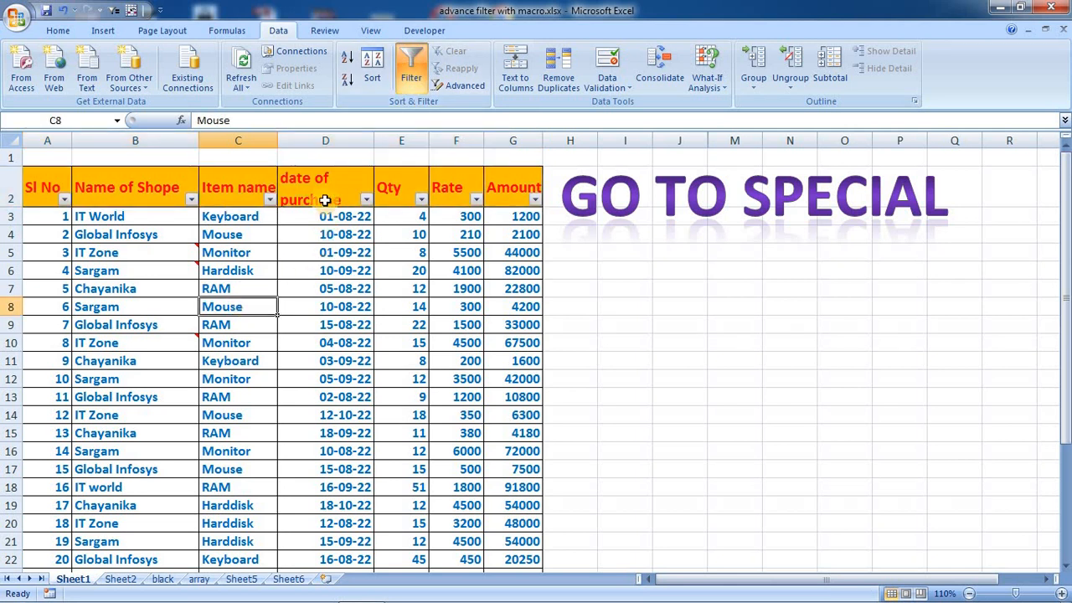
- Filter the Item name column to show only Harddisk and Keyboard
left_click(269, 200)
left_click(164, 336)
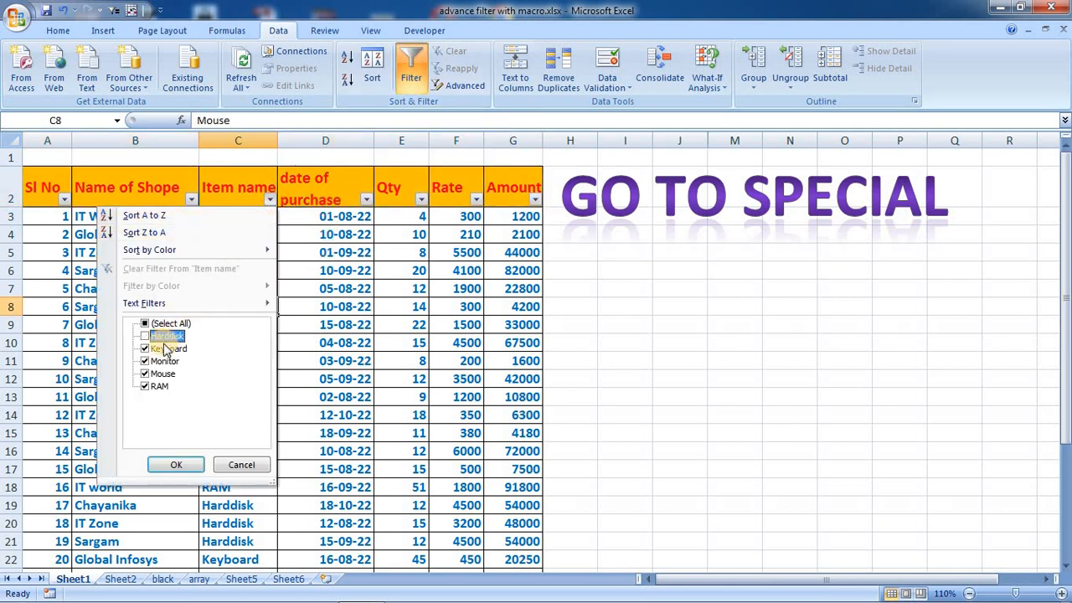
left_click(153, 325)
left_click(146, 325)
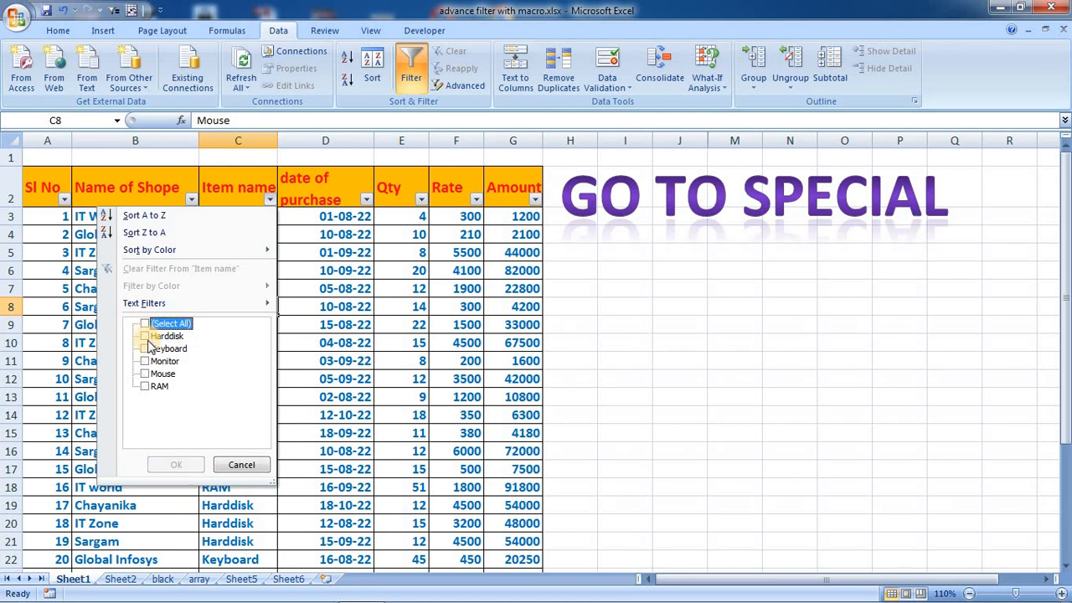
left_click(167, 336)
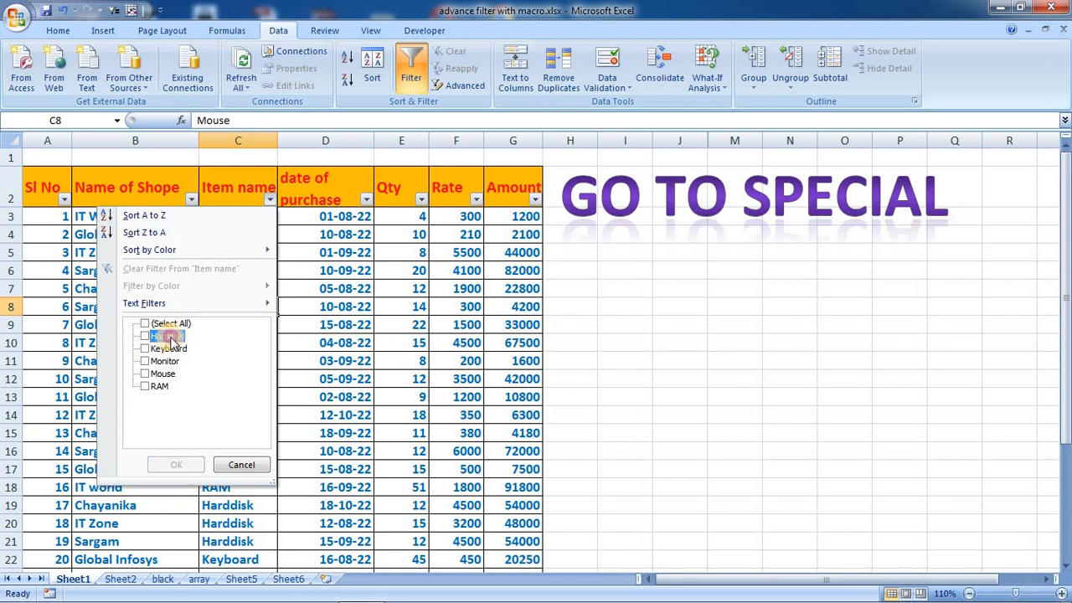
left_click(168, 349)
left_click(176, 461)
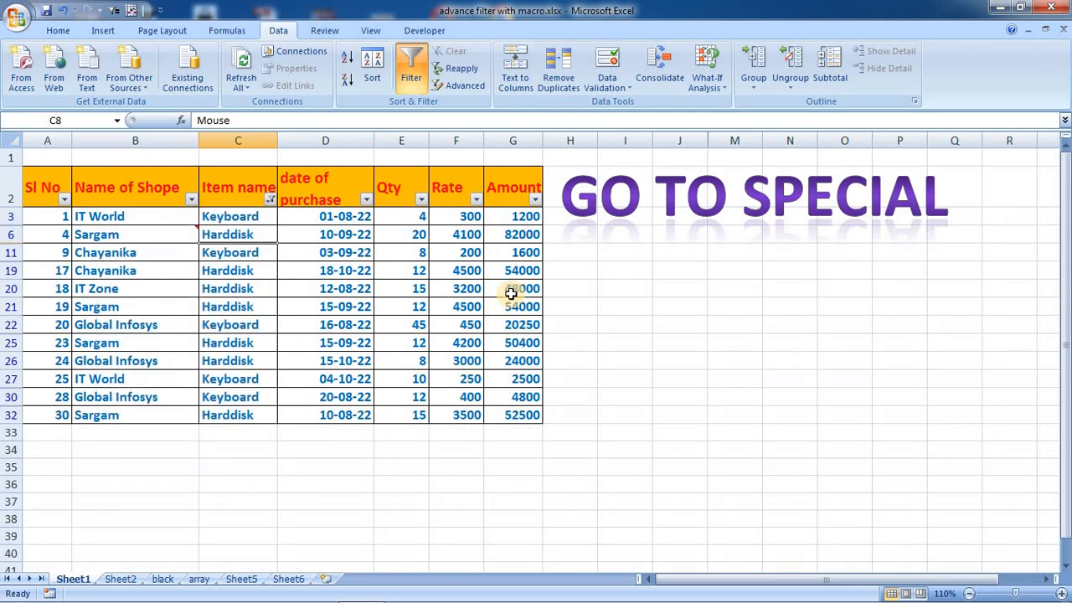
left_click(579, 267)
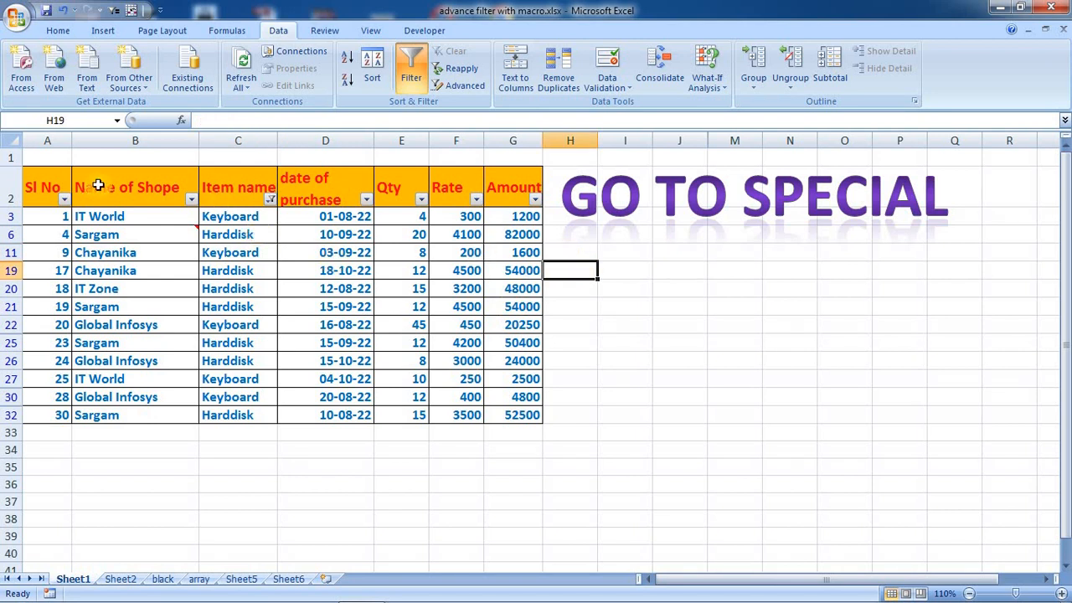
- Copy the filtered table A2:G32 and paste it into a new worksheet starting at cell A6
left_click_drag(40, 187, 498, 416)
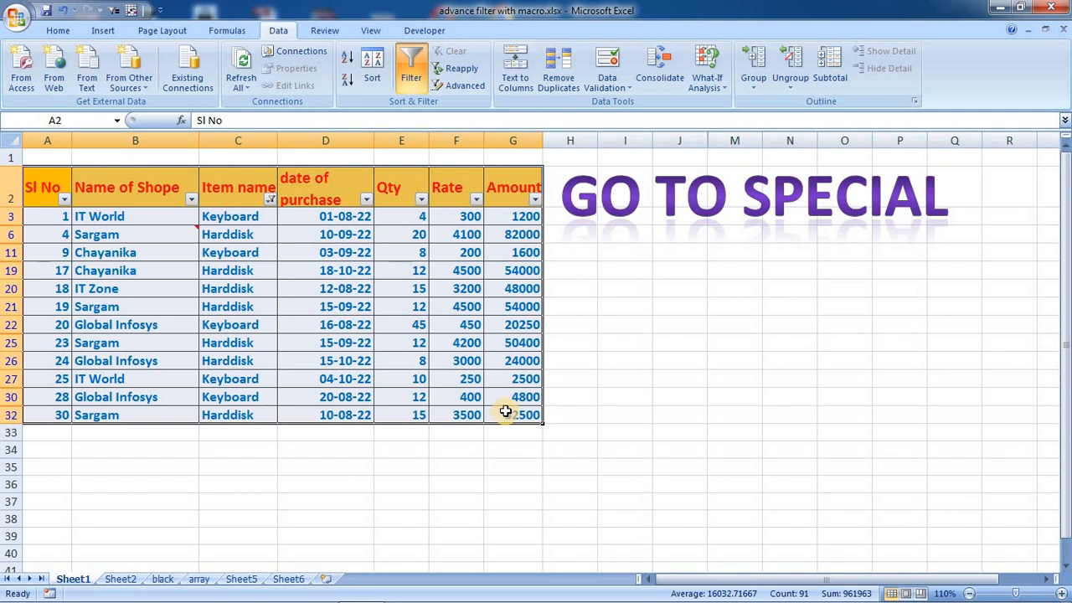
key("ctrl+c")
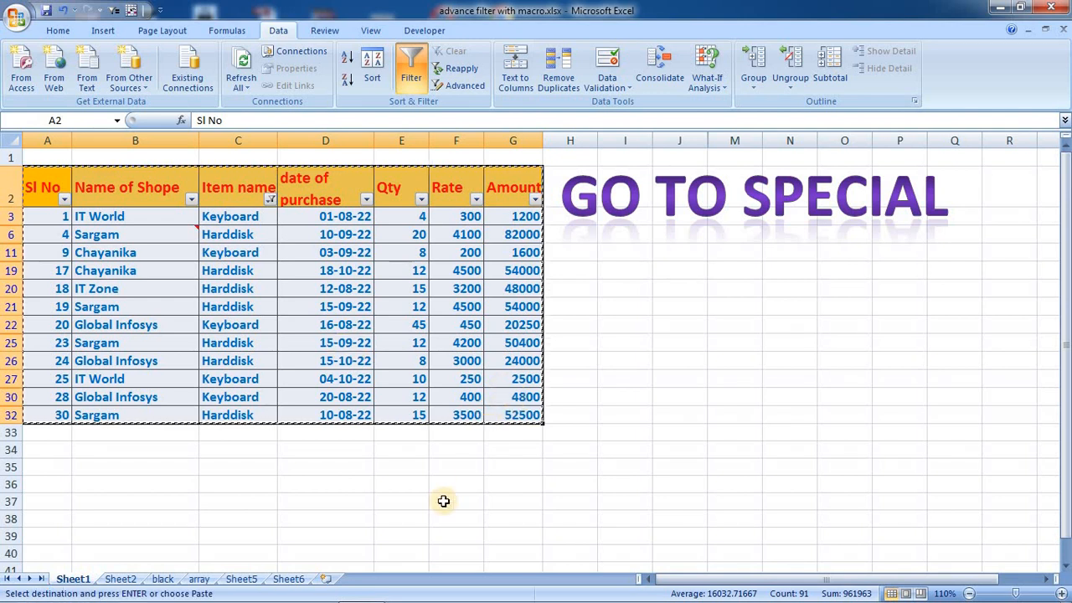
left_click(327, 578)
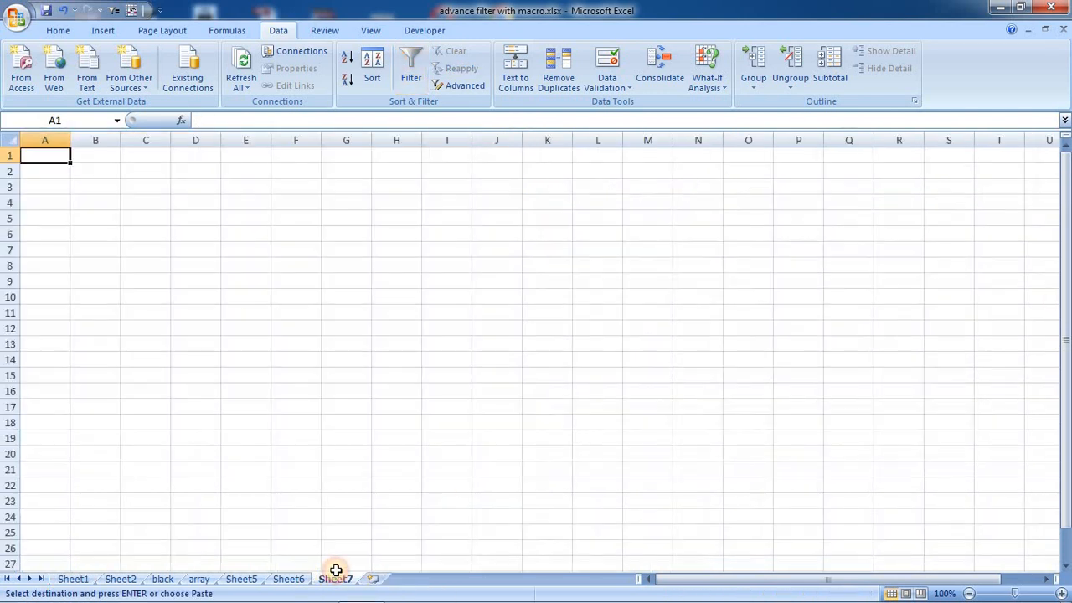
left_click(64, 237)
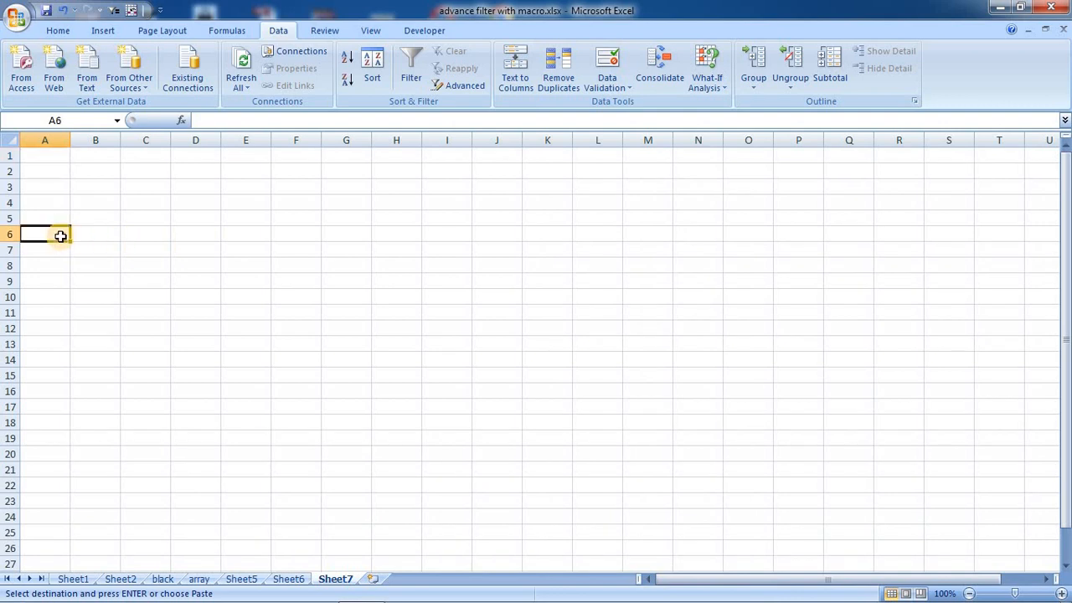
key("ctrl+v")
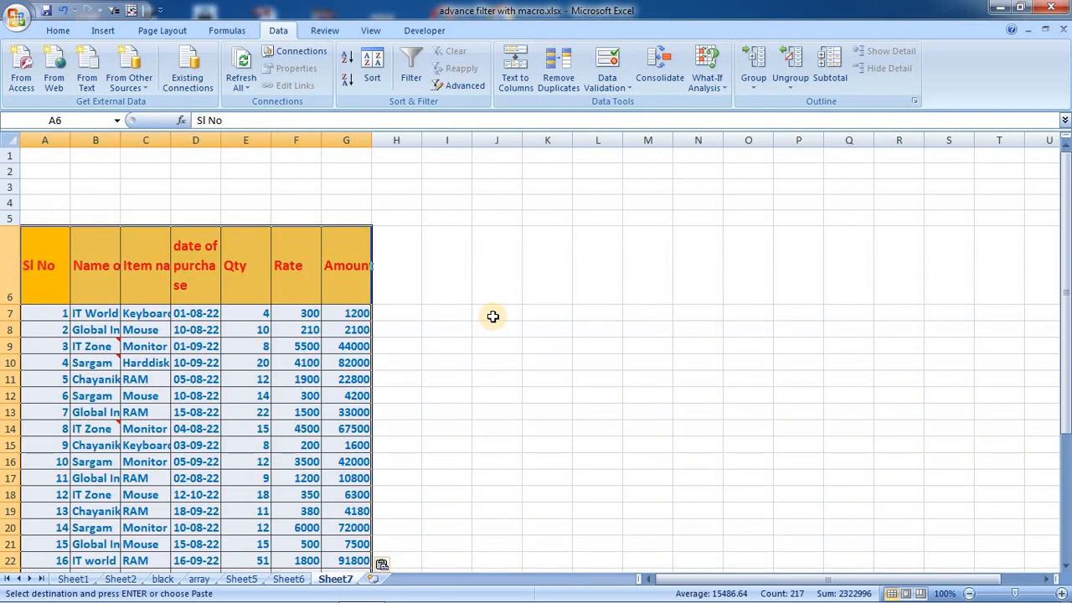
- Compare the pasted table on Sheet7 with the filtered source on Sheet1, then clear the pasted table's contents
left_click_drag(1068, 220, 1057, 266)
left_click(73, 579)
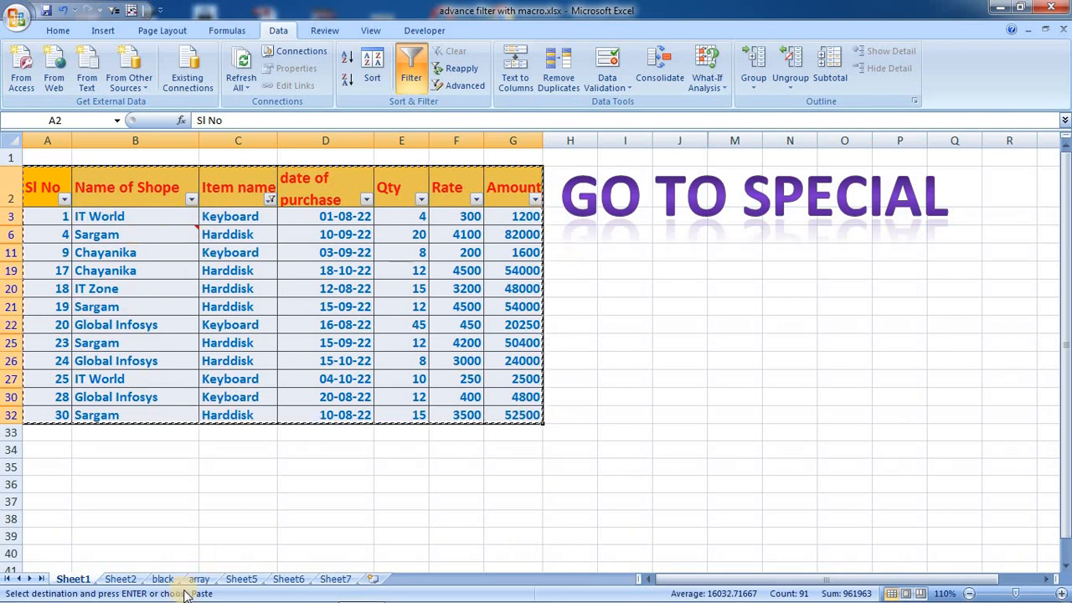
left_click(335, 579)
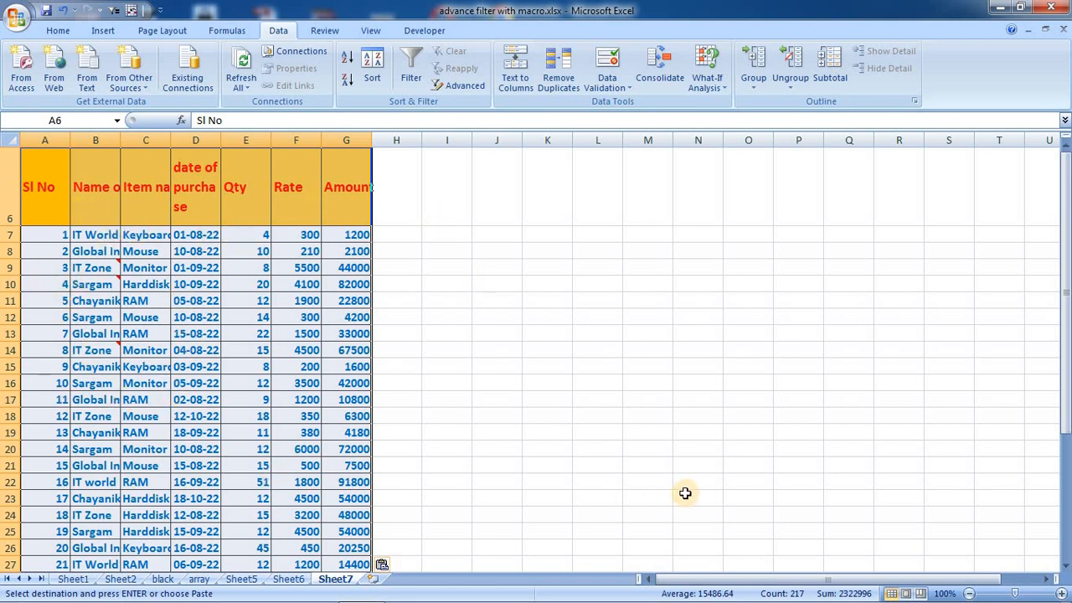
key("Delete")
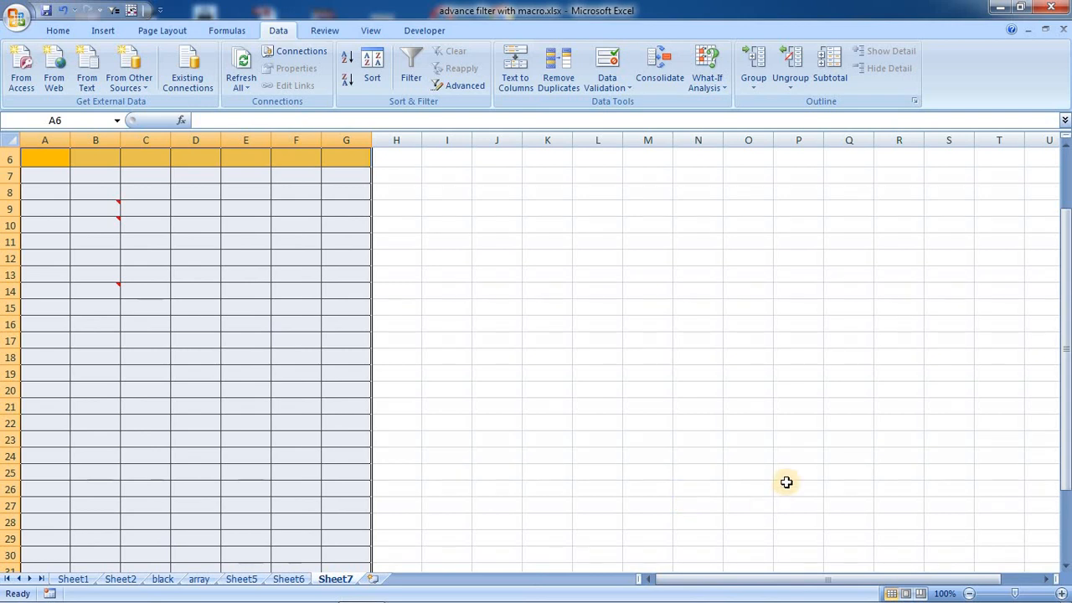
left_click(601, 373)
- On Sheet1, select only the visible cells of the filtered table A2:G32 using the Visible cells only option of Go To Special
left_click(73, 579)
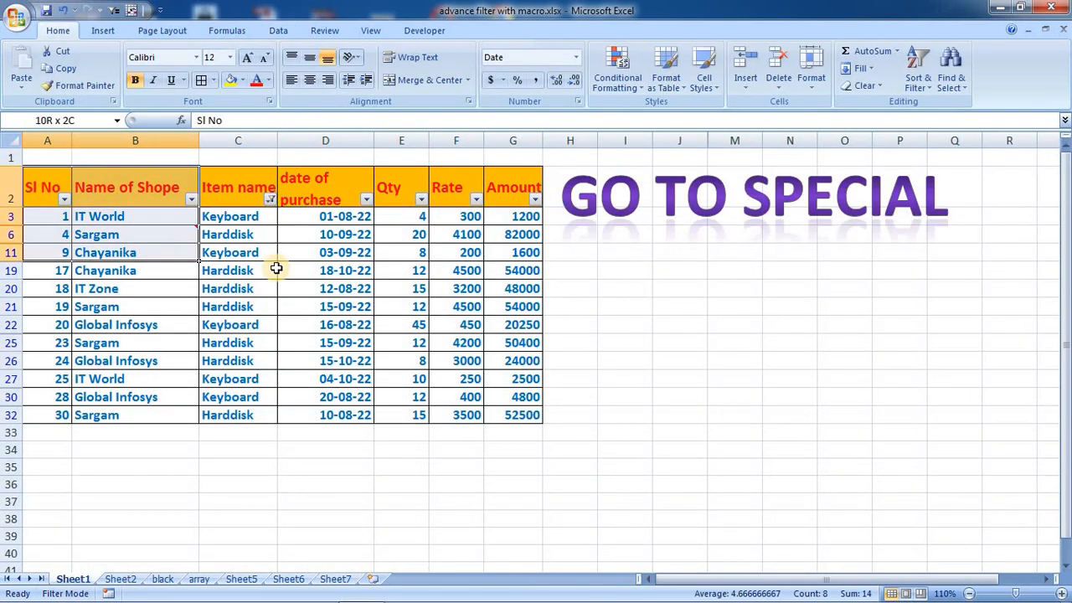
left_click_drag(277, 268, 507, 414)
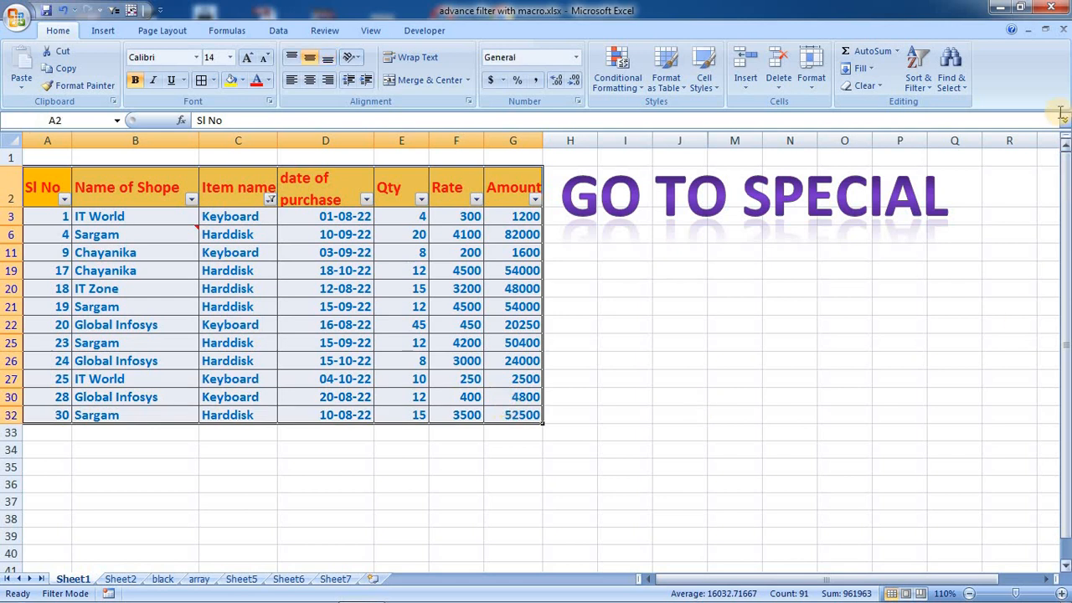
left_click(951, 74)
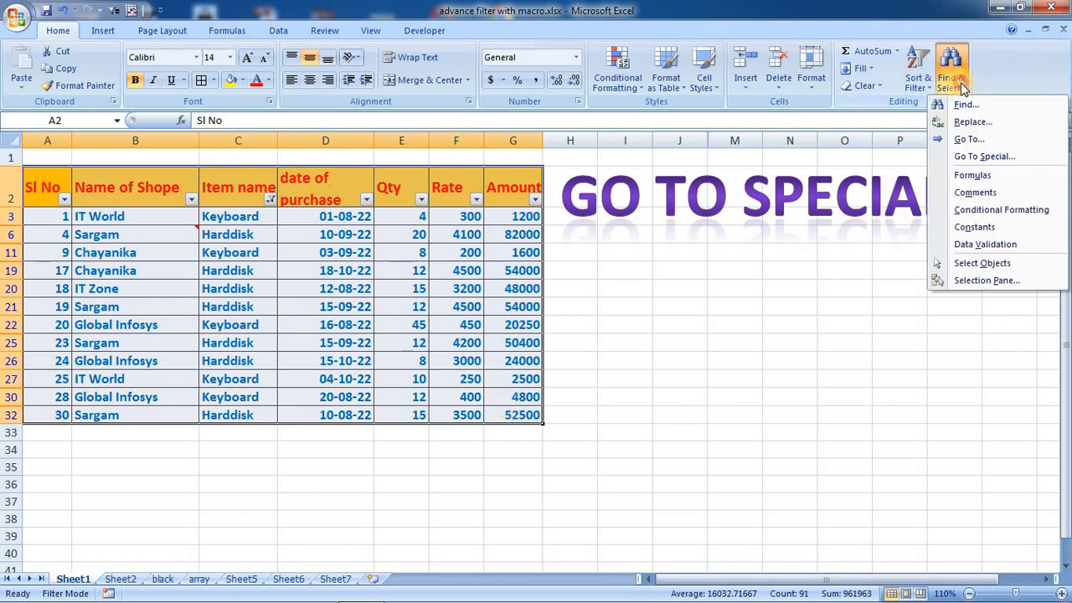
left_click(984, 157)
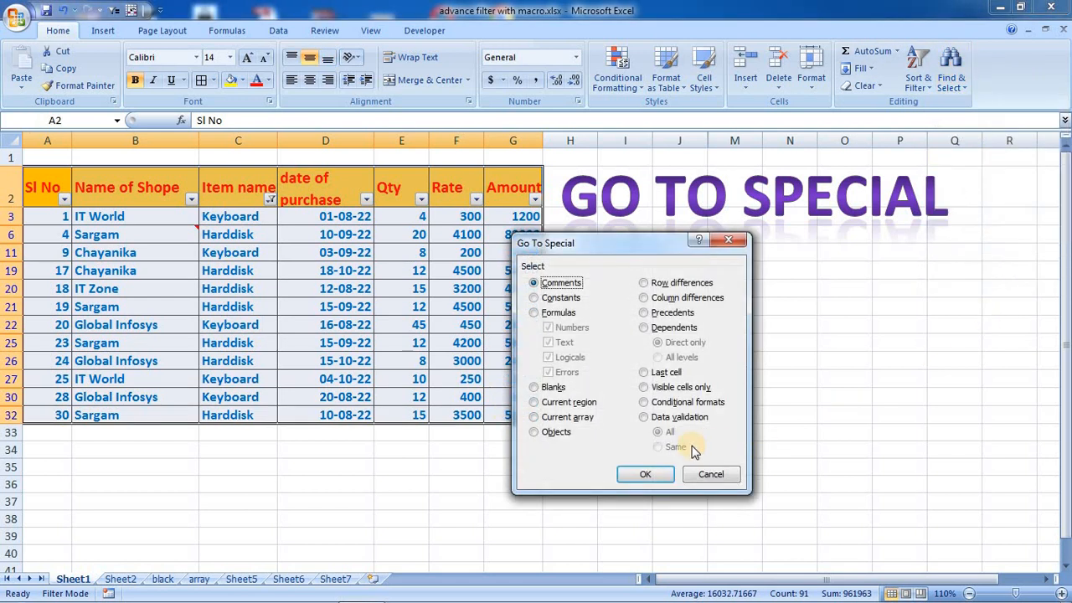
left_click(647, 388)
left_click(646, 475)
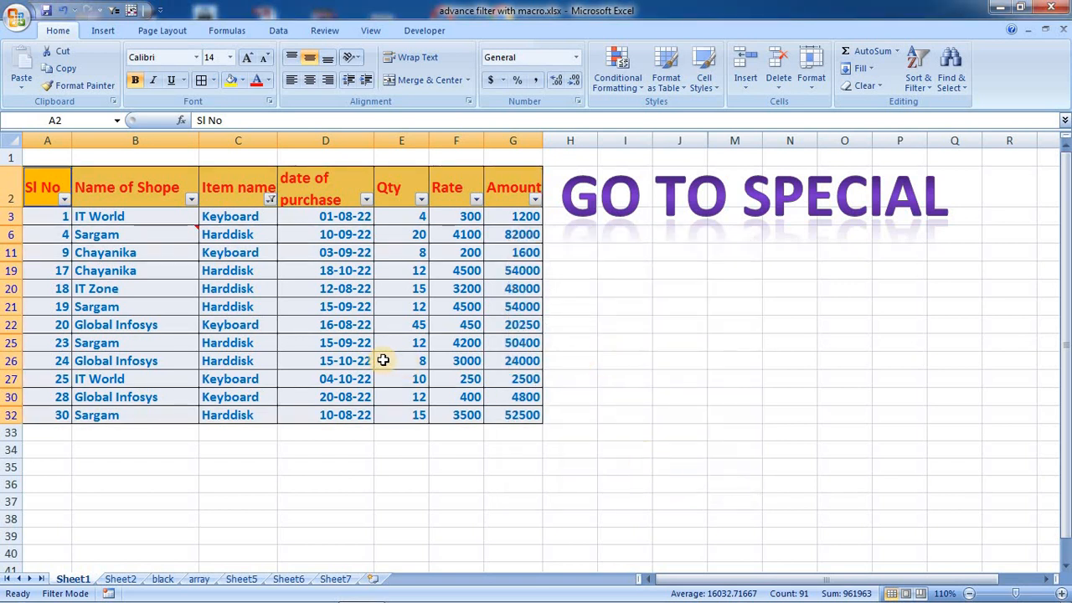
- Copy the selected visible cells into Sheet7 starting at cell J10, and widen column L to fit the Item name entries
key("ctrl+c")
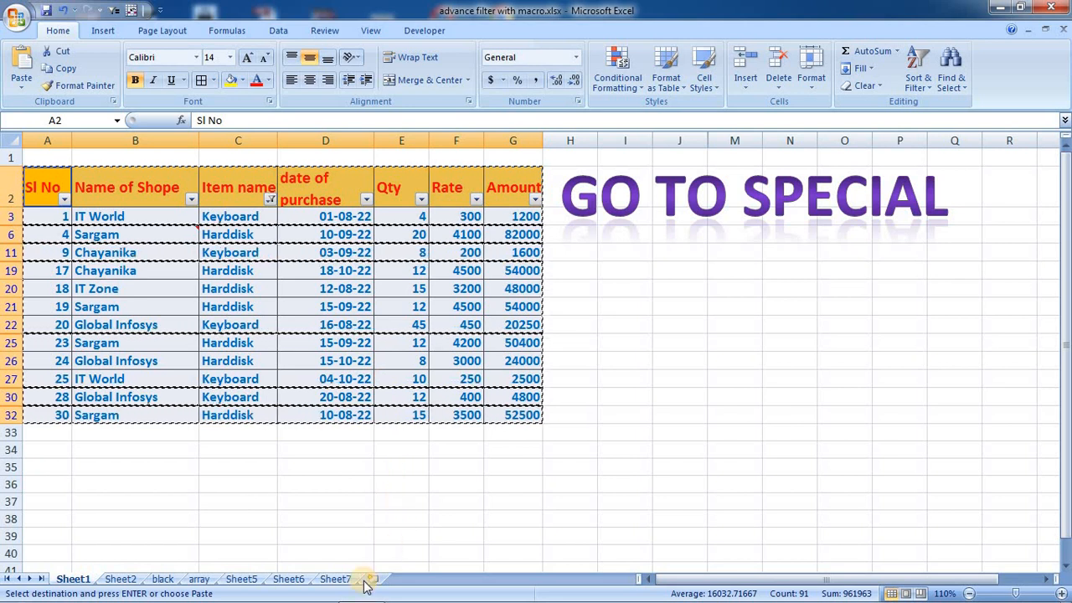
left_click(338, 579)
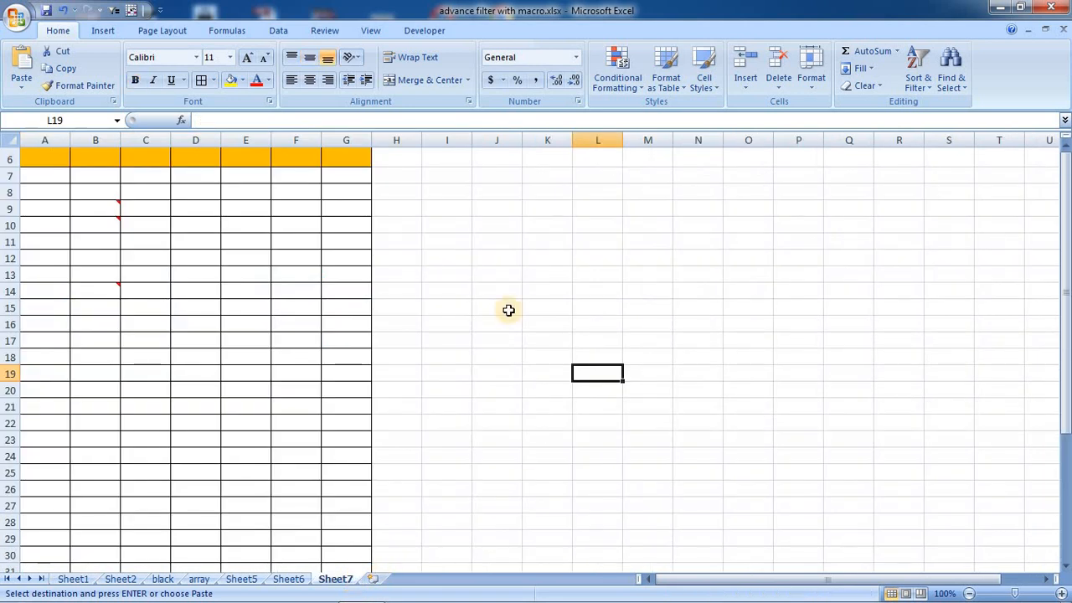
key("ctrl+v")
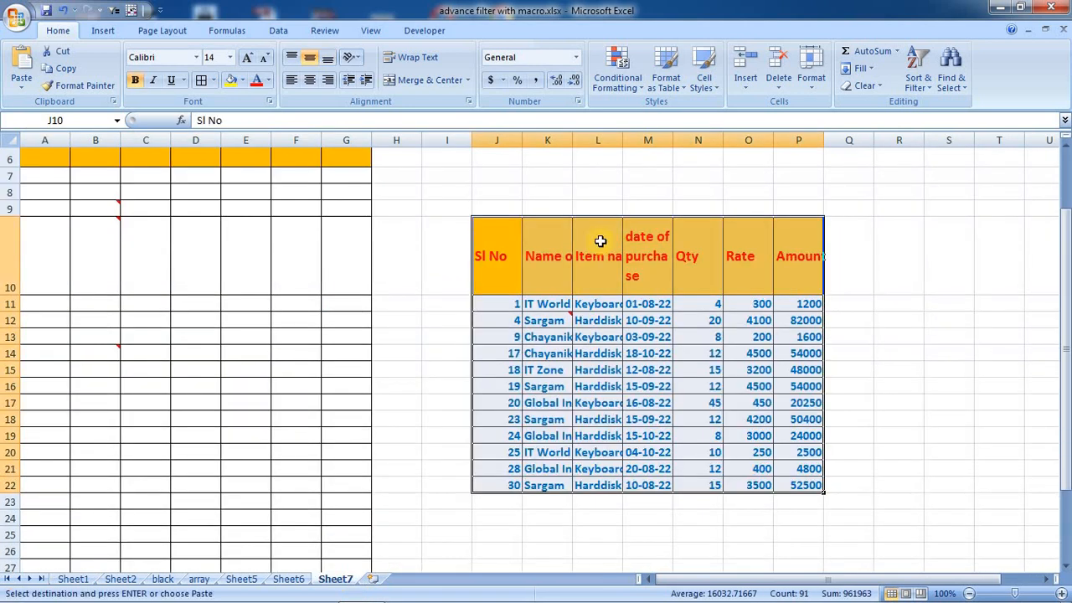
left_click(627, 318)
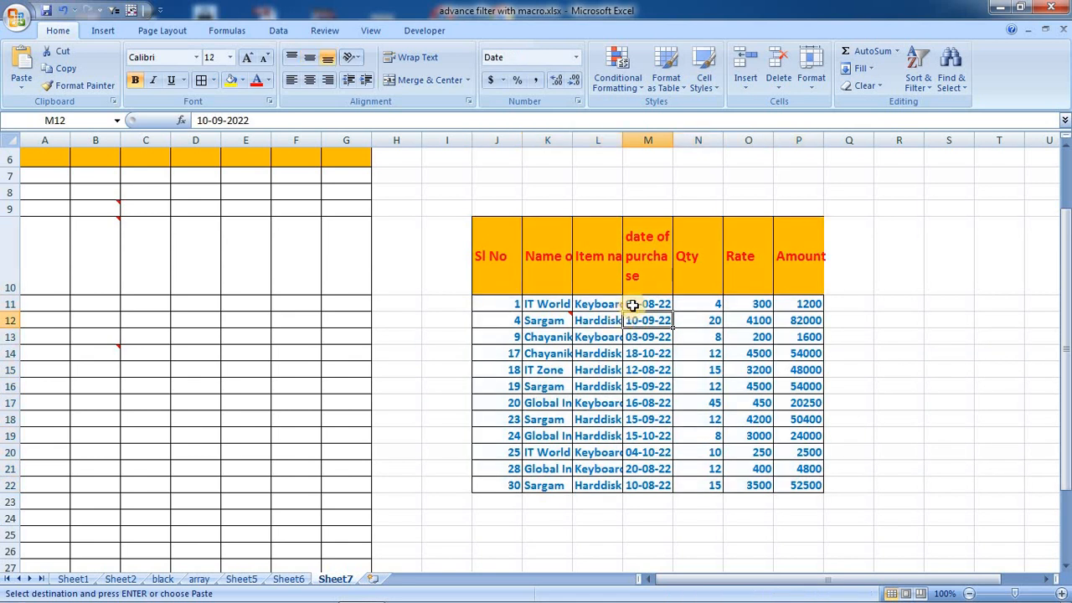
left_click_drag(623, 140, 651, 139)
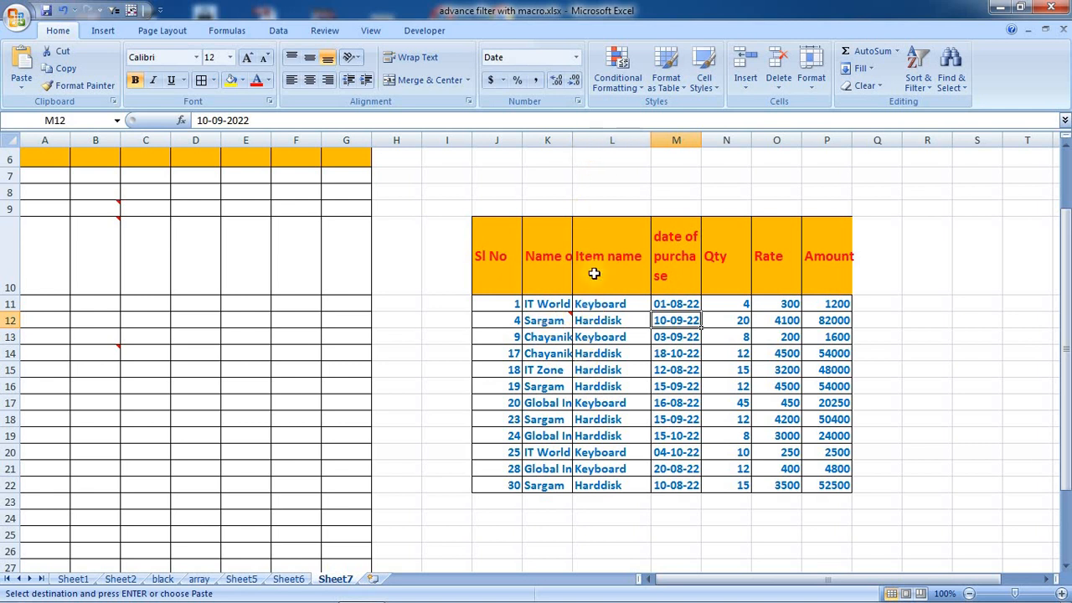
- Compare the table pasted at J10 on Sheet7 with the filtered source table on Sheet1
left_click(74, 579)
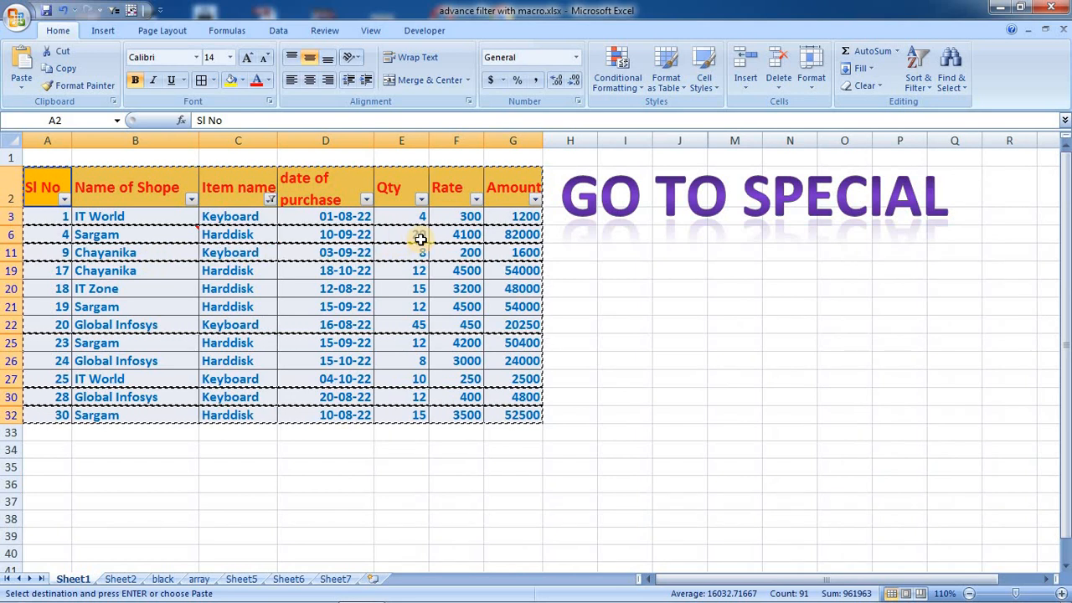
left_click(343, 578)
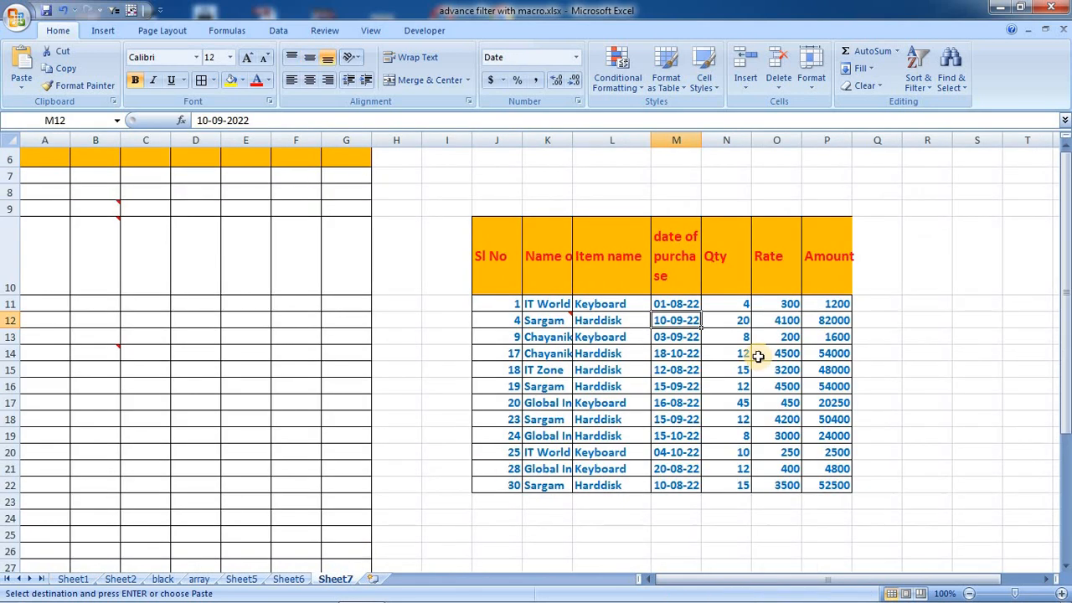
left_click(74, 578)
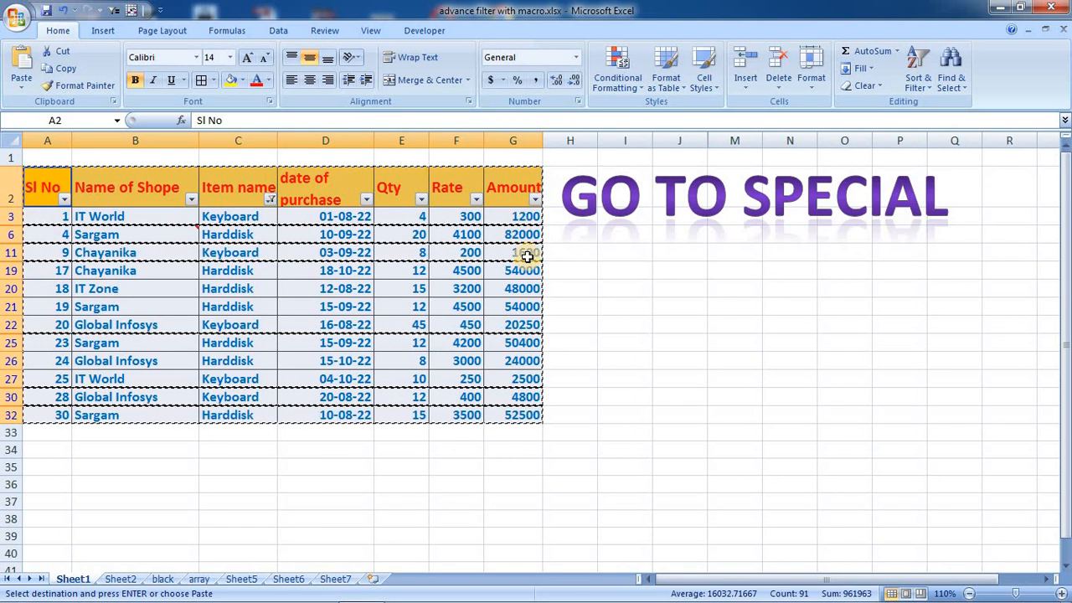
left_click(336, 579)
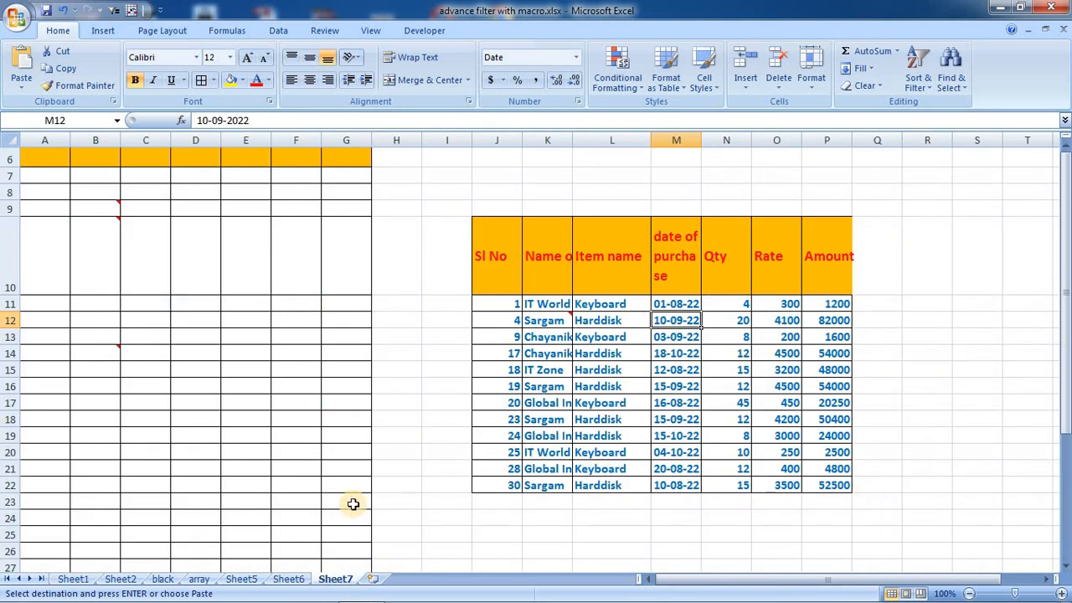
- Review the remaining Go To Special options on Sheet1, then close the dialog without applying any
left_click(67, 578)
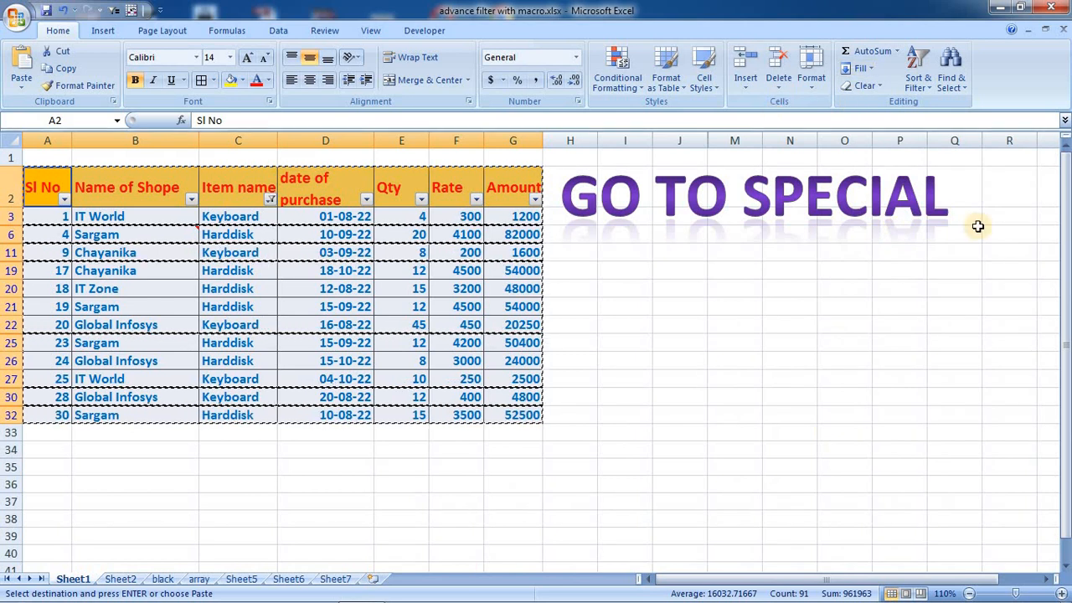
left_click(951, 79)
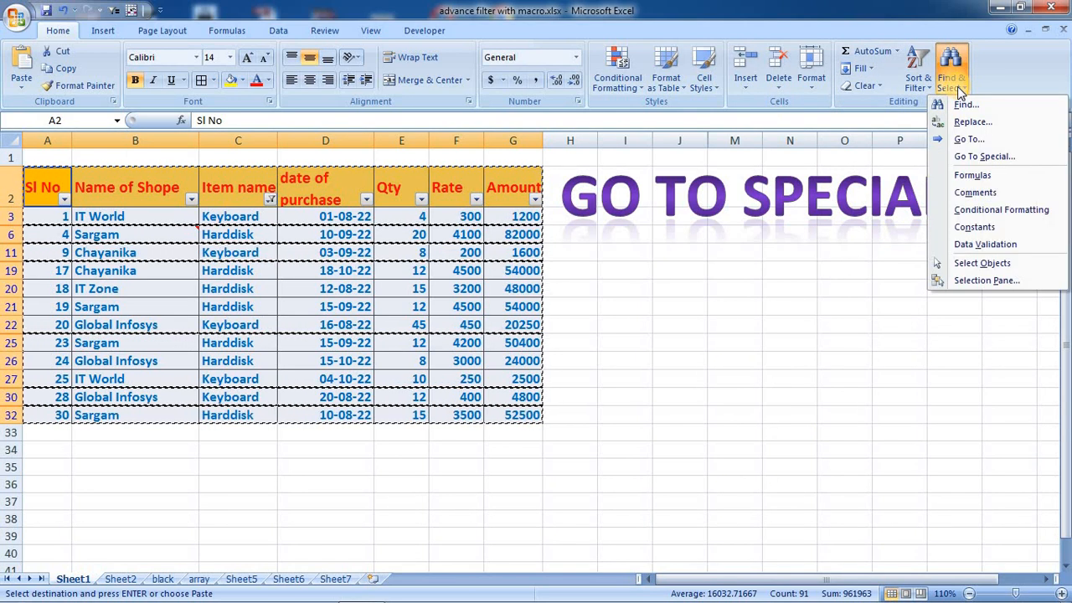
left_click(997, 158)
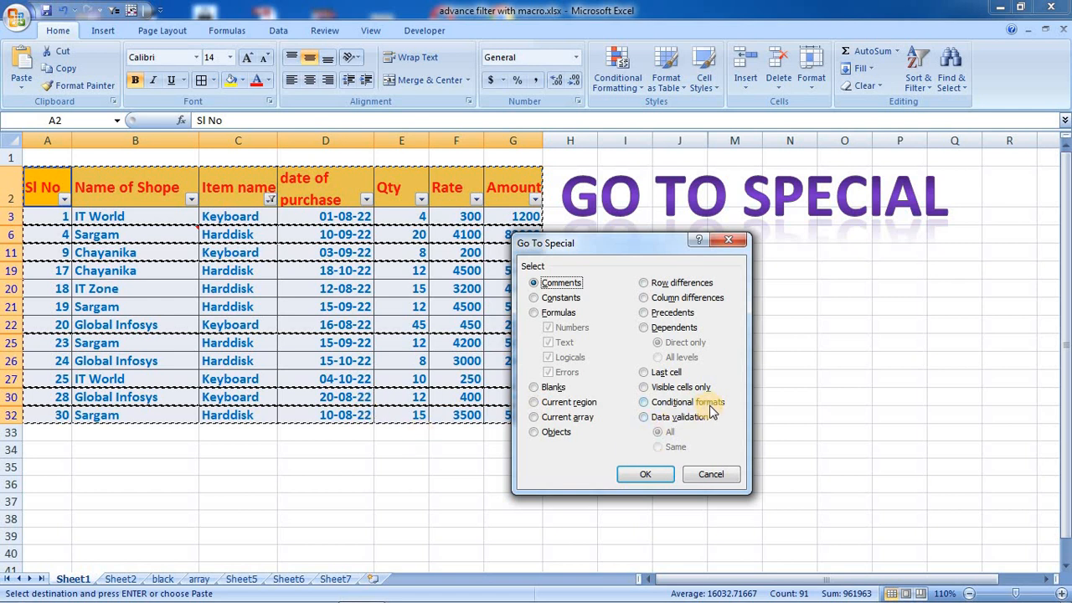
left_click(708, 475)
- On Sheet2, select the cells with conditional formatting within table B6:K13 using the Conditional formats option of Go To Special
left_click(119, 579)
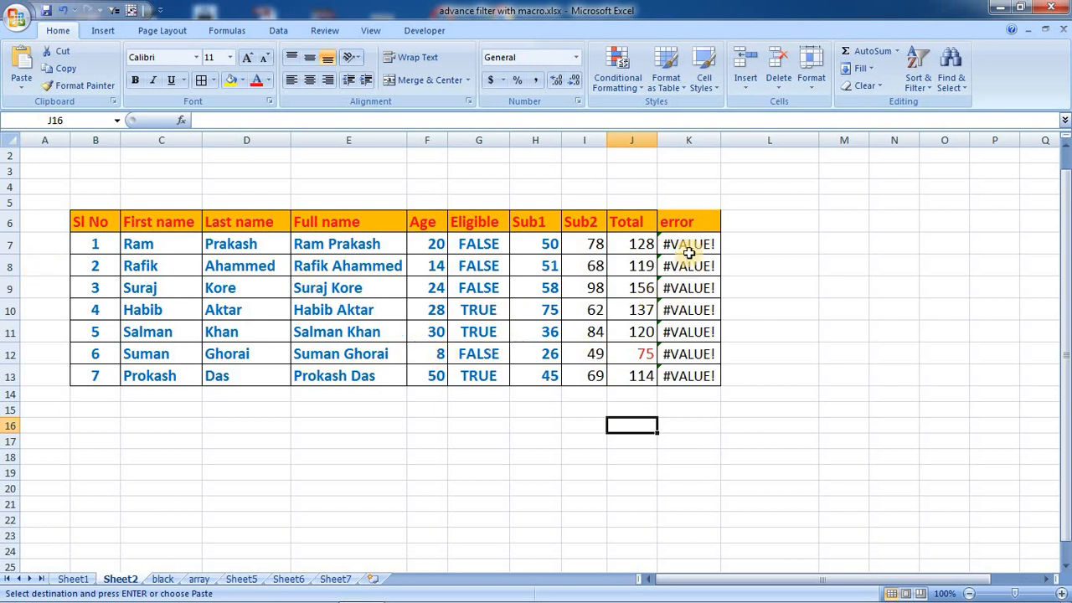
left_click(650, 354)
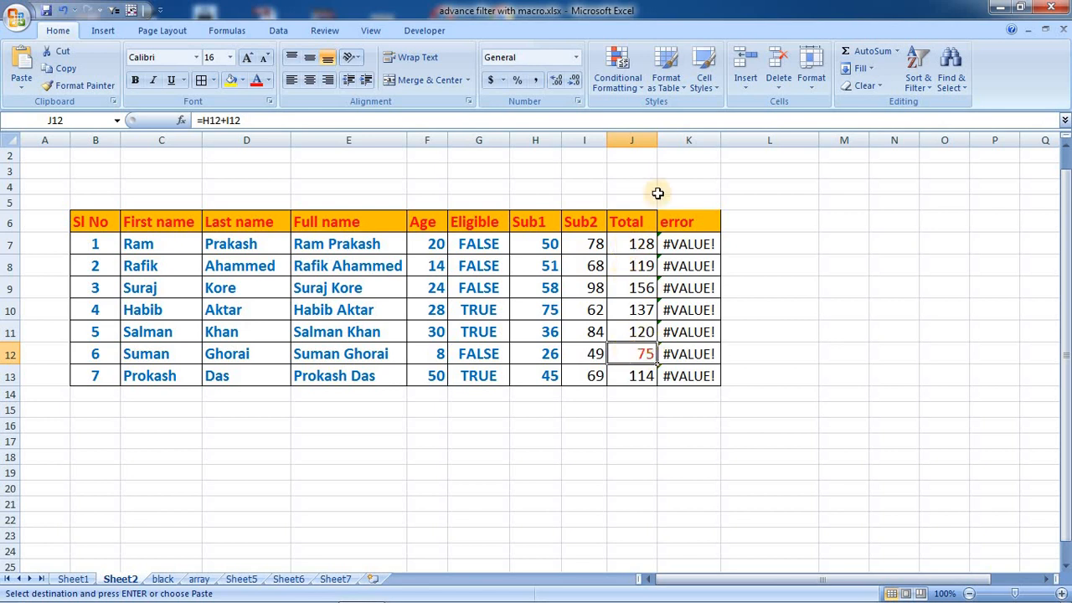
left_click_drag(662, 311, 698, 376)
left_click(954, 87)
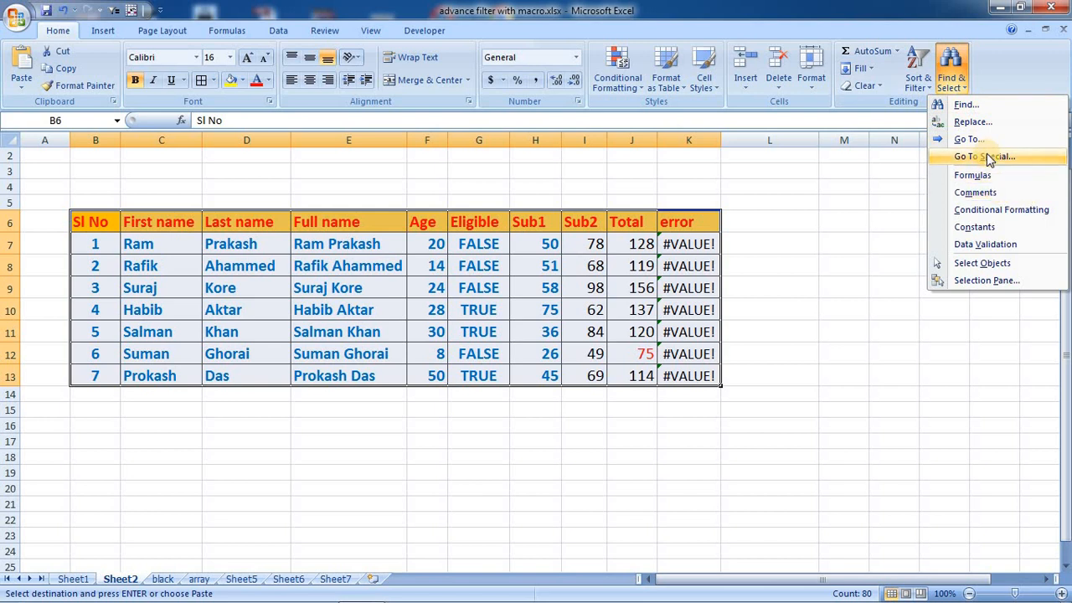
left_click(987, 156)
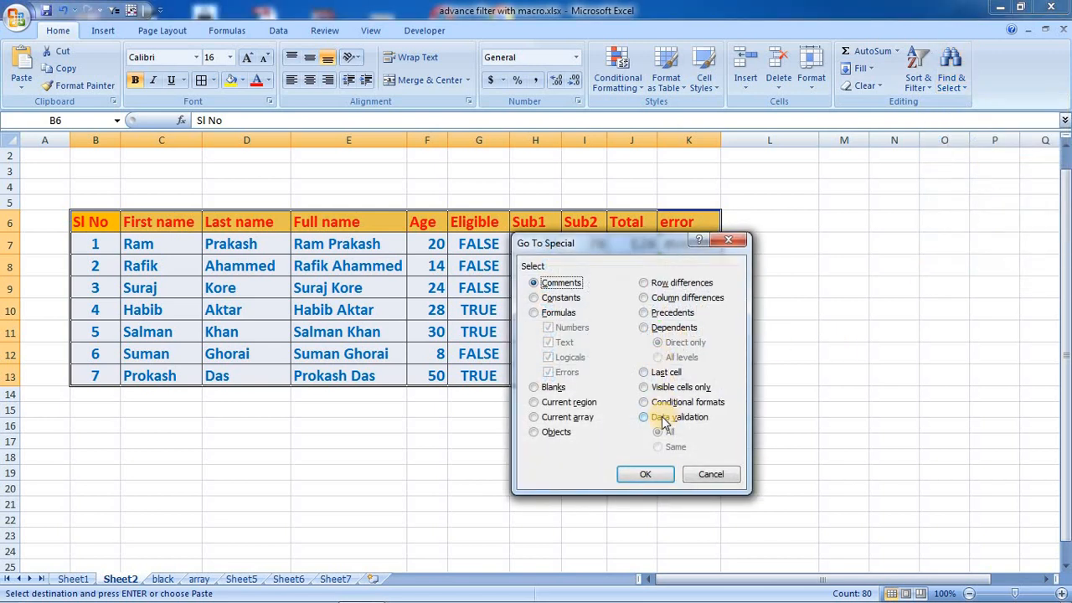
left_click(665, 418)
left_click(661, 403)
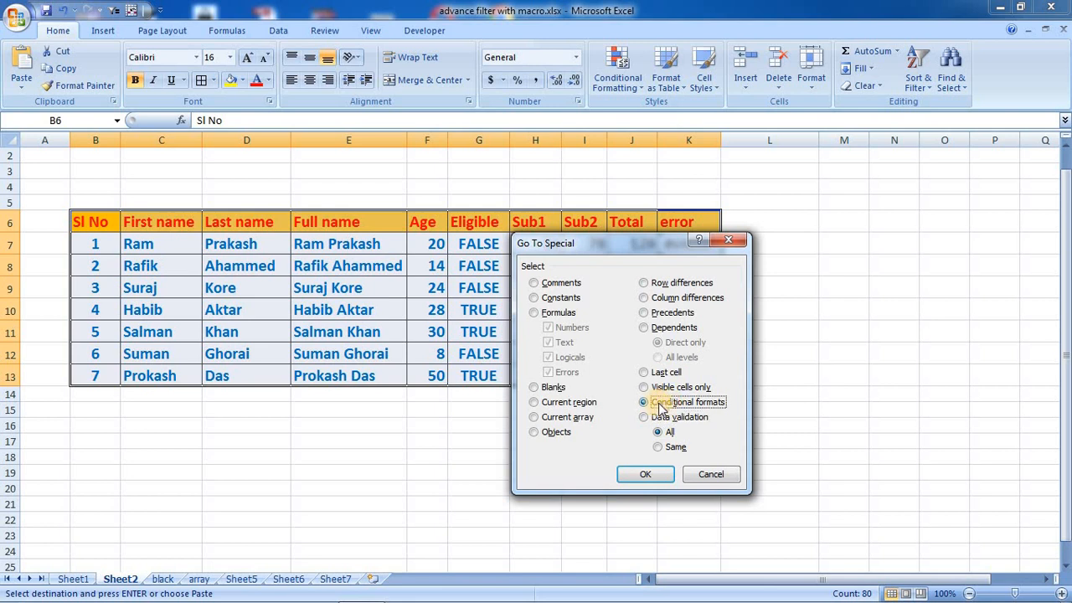
left_click(645, 474)
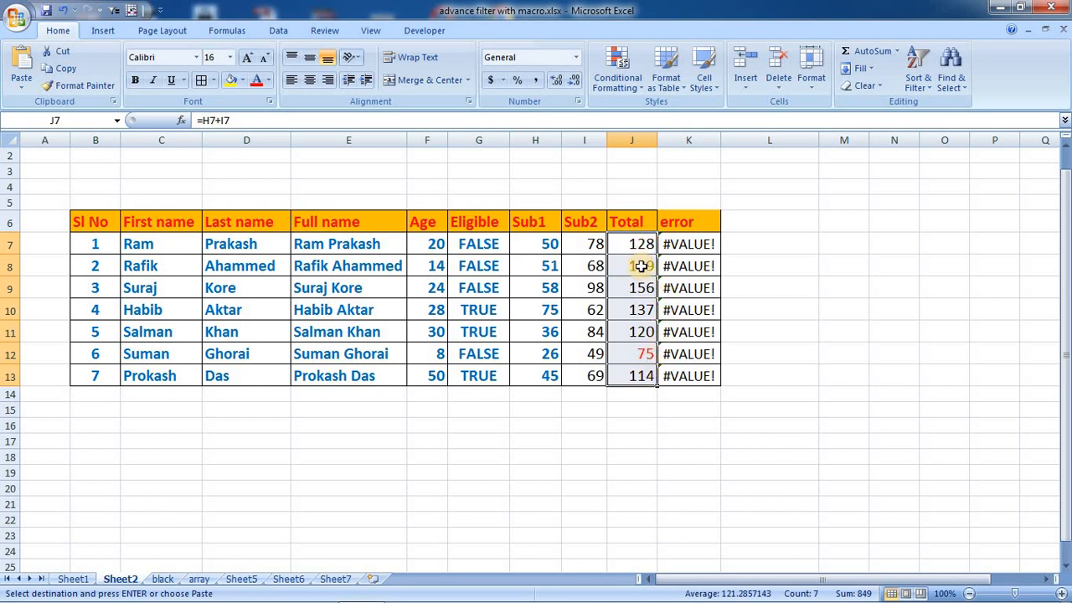
- Select table B6:K13 again and use Go To Special's Data validation option with All to select its validated cells
left_click_drag(96, 222, 685, 375)
key("ctrl+c")
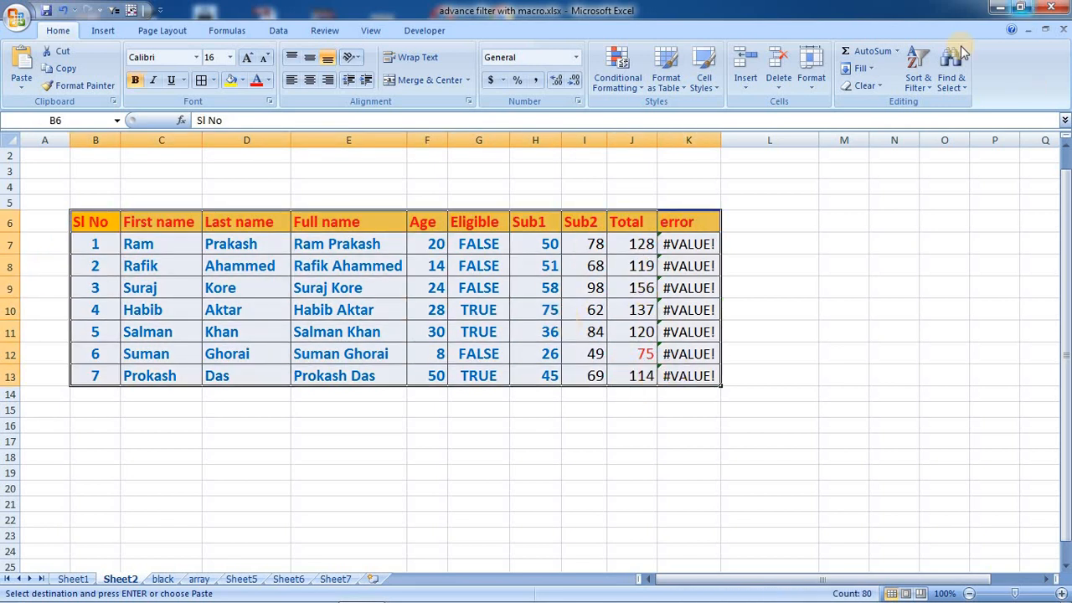
left_click(954, 75)
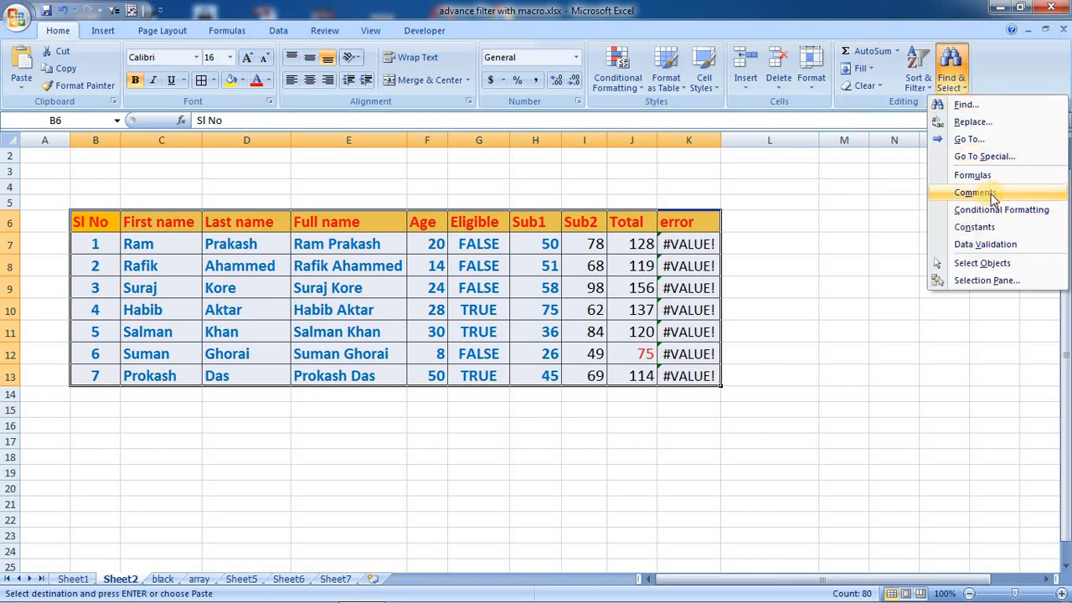
left_click(984, 157)
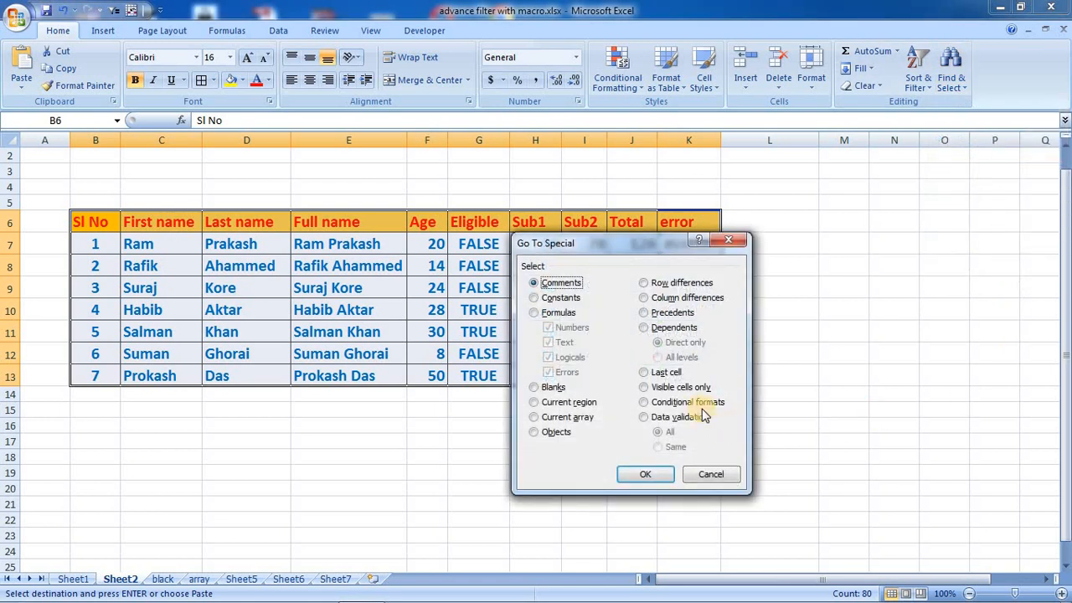
left_click(644, 418)
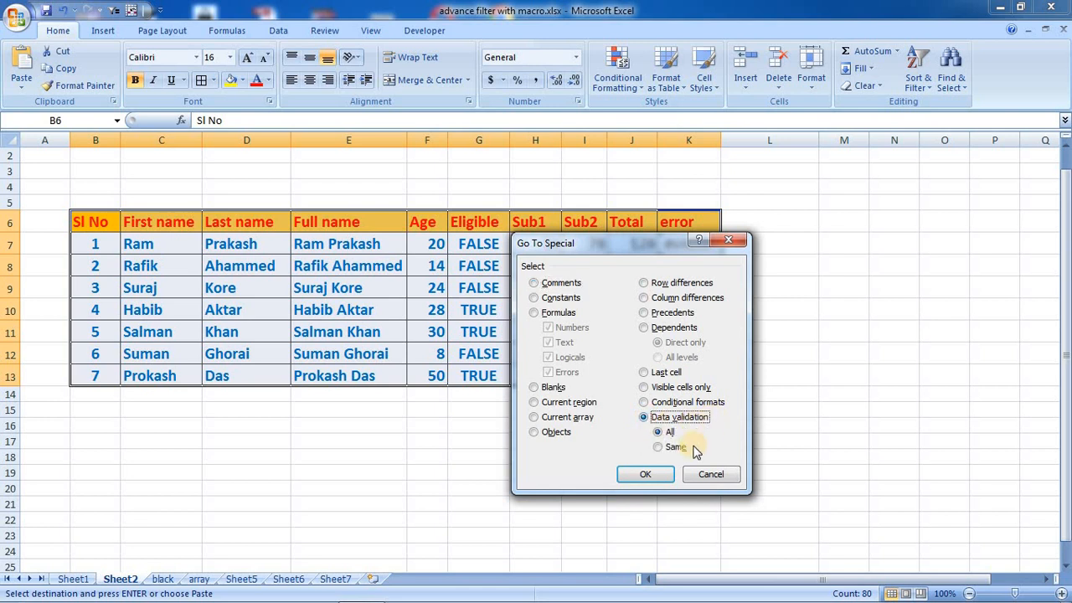
left_click(646, 473)
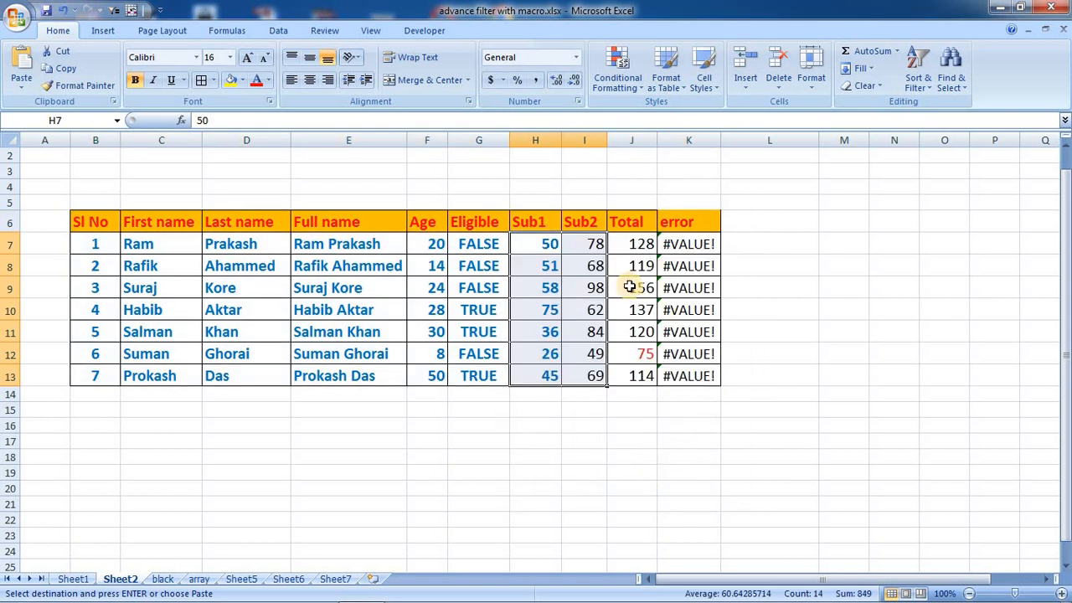
- Test the data validation on H7:I13 by trying to enter 102 in cell H8
left_click_drag(541, 245, 586, 382)
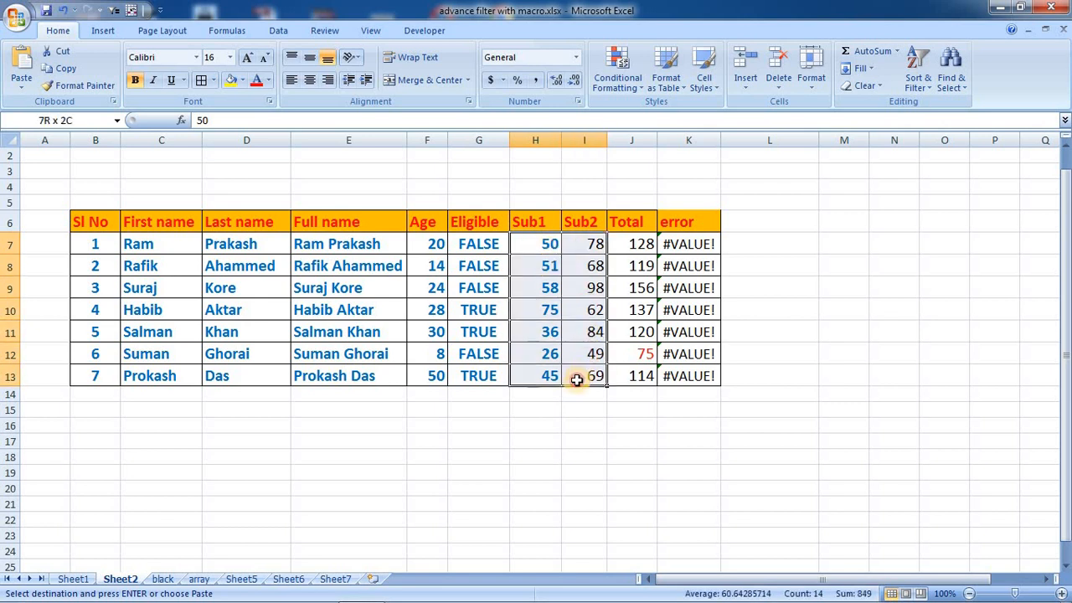
left_click_drag(545, 243, 578, 379)
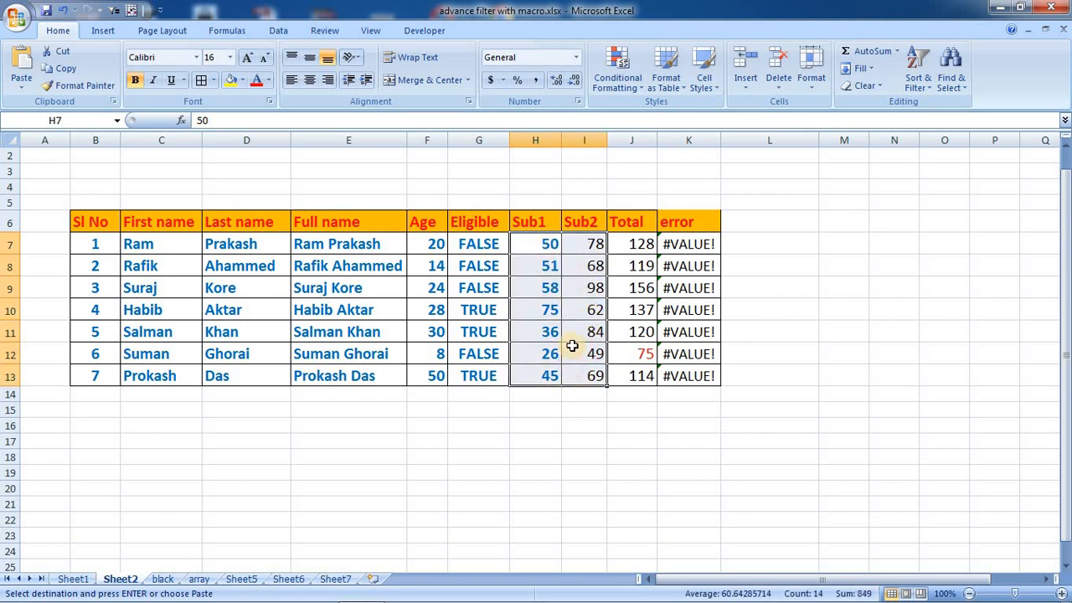
left_click_drag(549, 245, 580, 369)
left_click(545, 266)
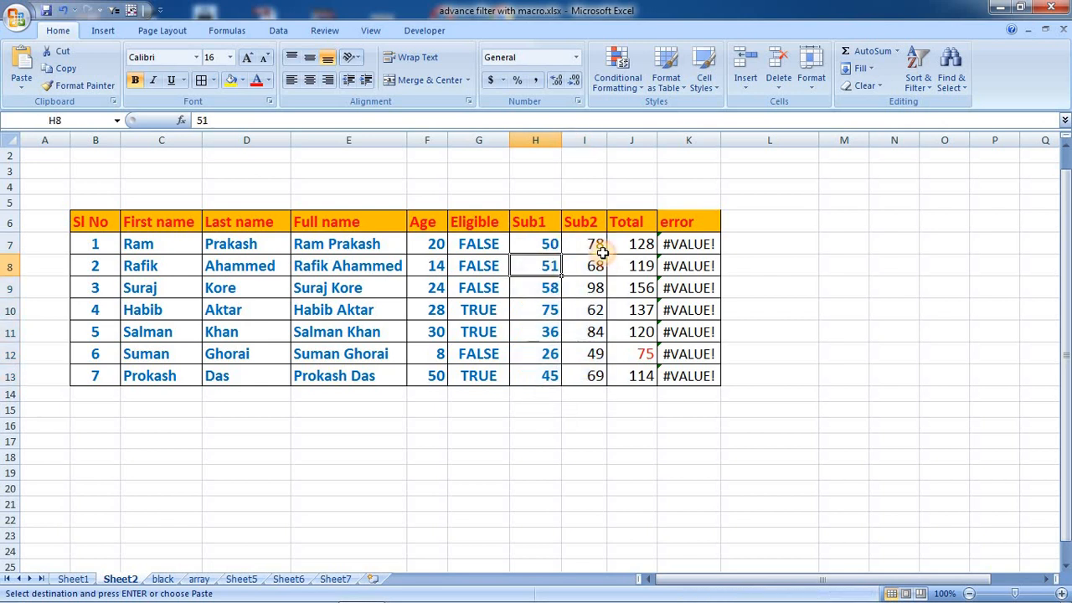
type("1")
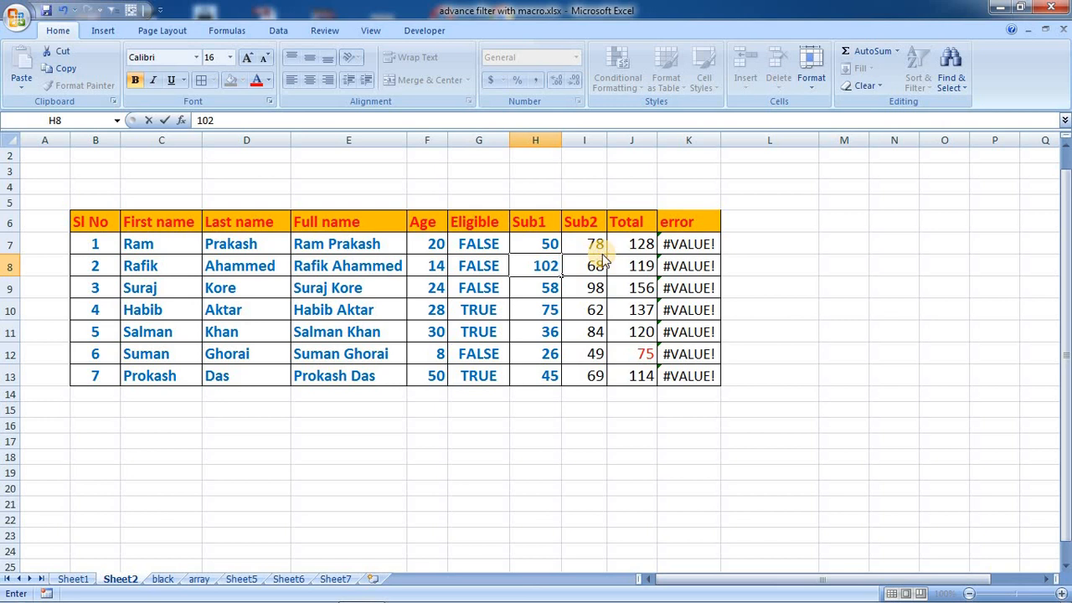
type("02")
key("Return")
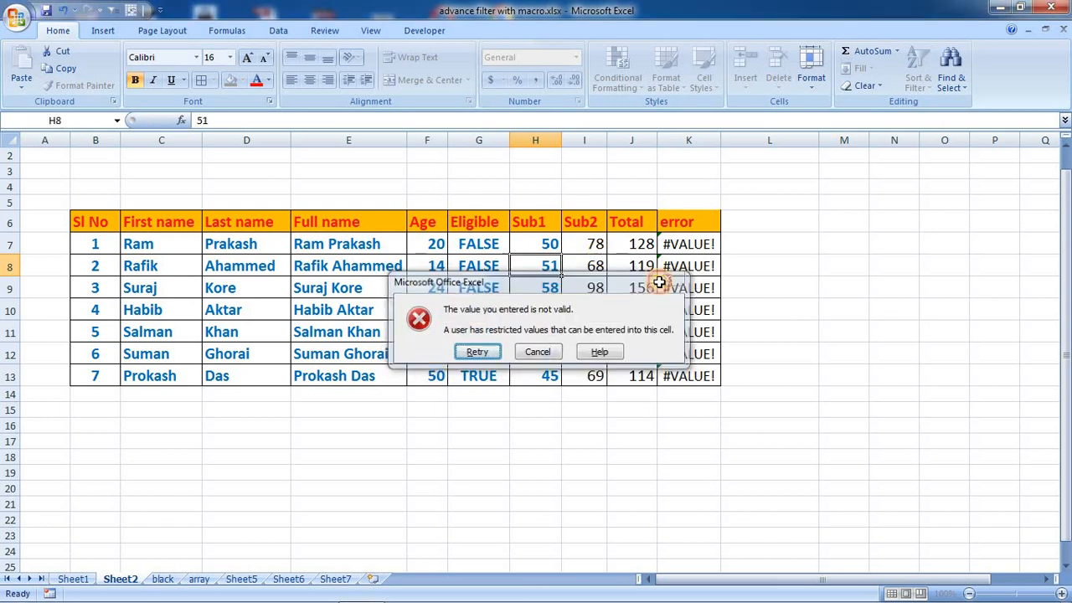
key("Escape")
left_click_drag(553, 243, 584, 378)
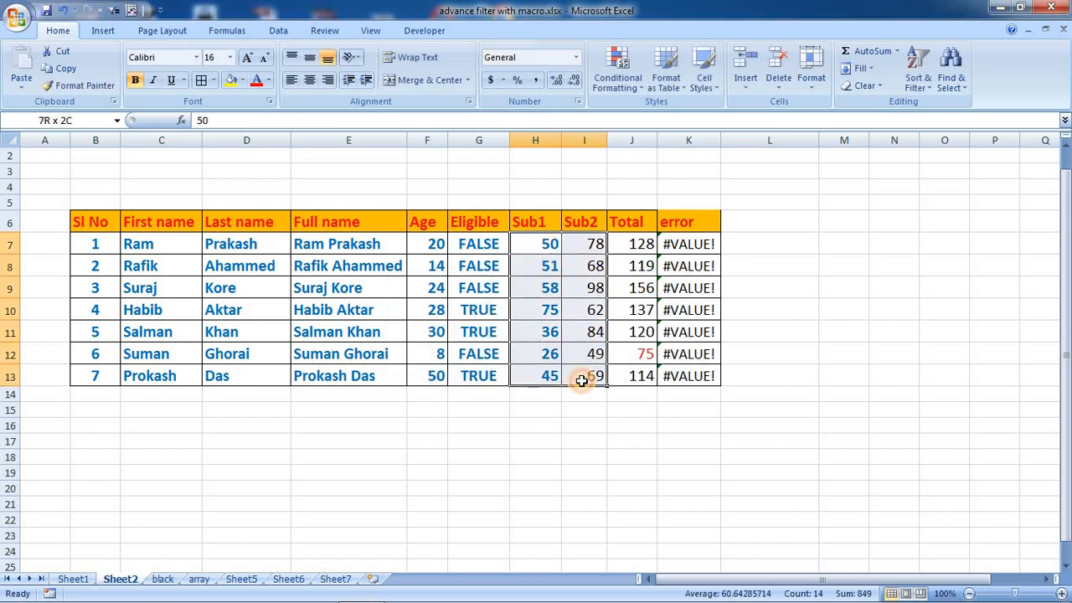
left_click(643, 309)
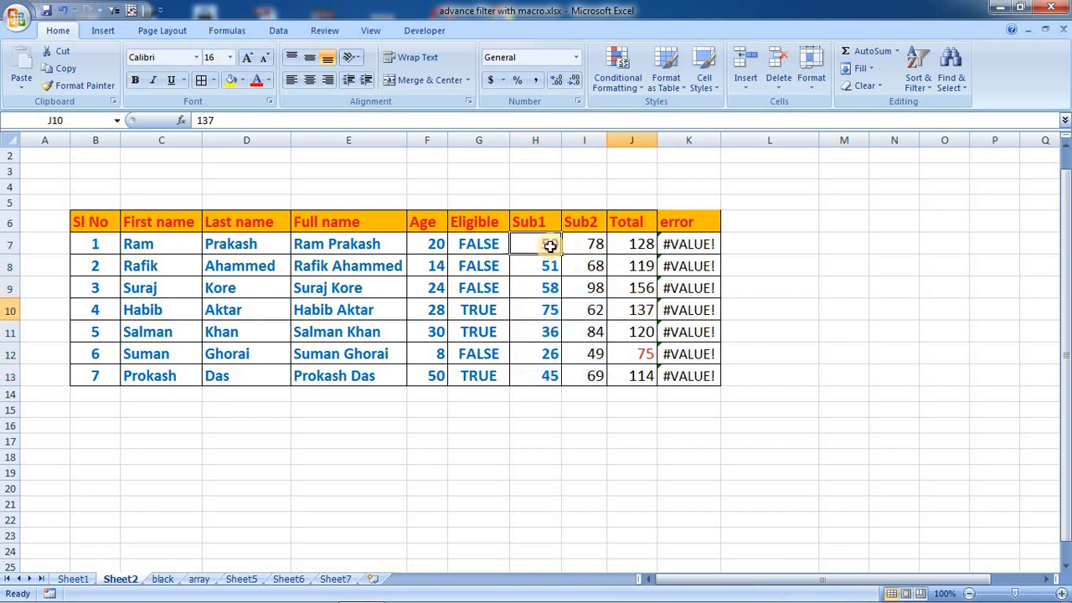
left_click_drag(551, 245, 581, 377)
left_click(477, 350)
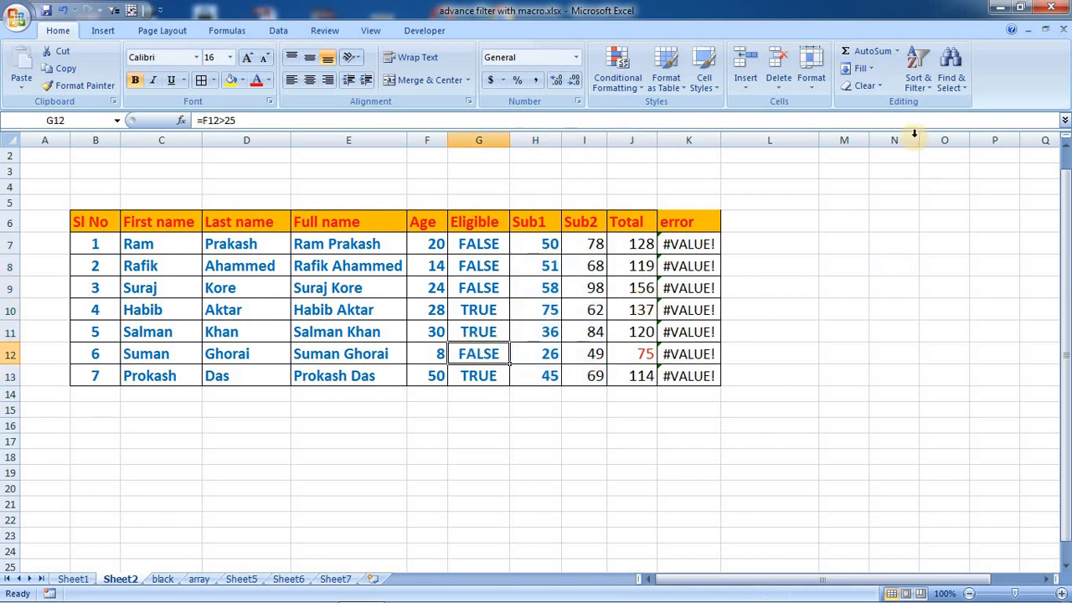
- Review the full list of Go To Special options on Sheet2, then close the dialog without applying any
left_click(952, 74)
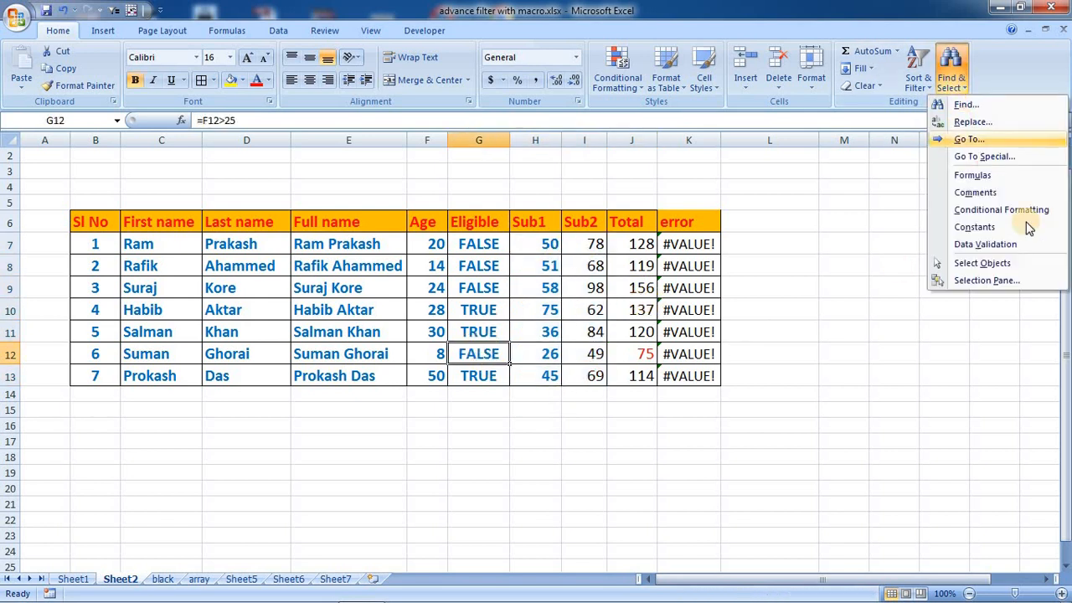
left_click(980, 156)
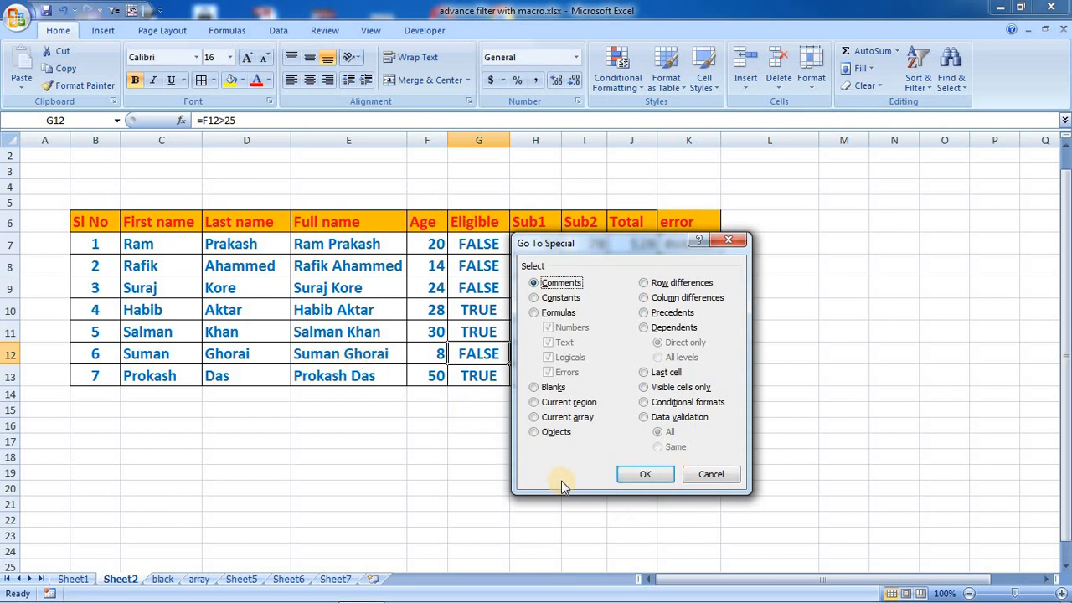
left_click(712, 476)
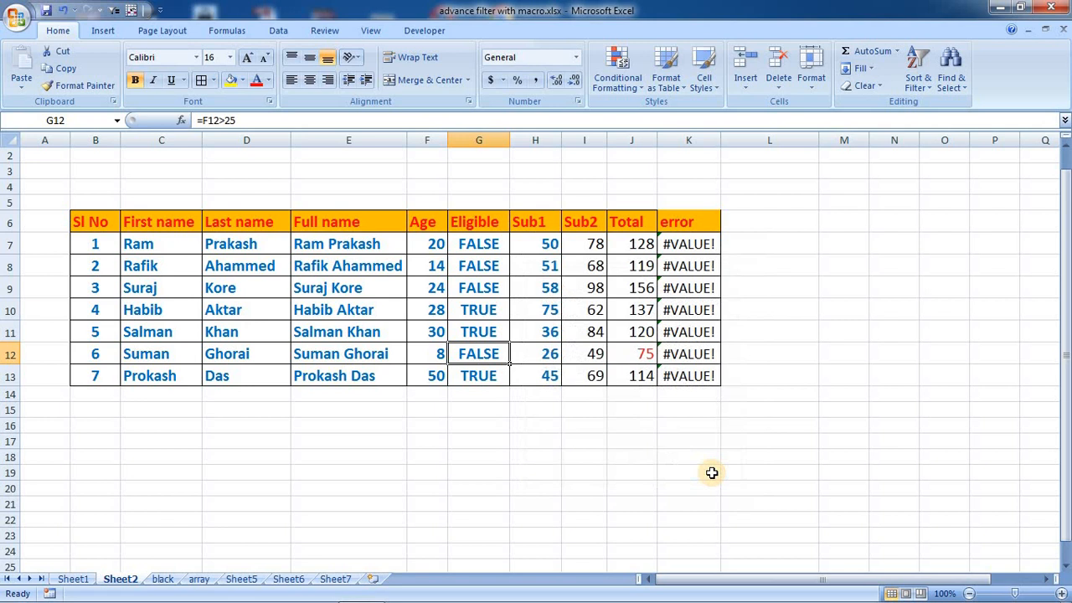
left_click(279, 335)
left_click(432, 355)
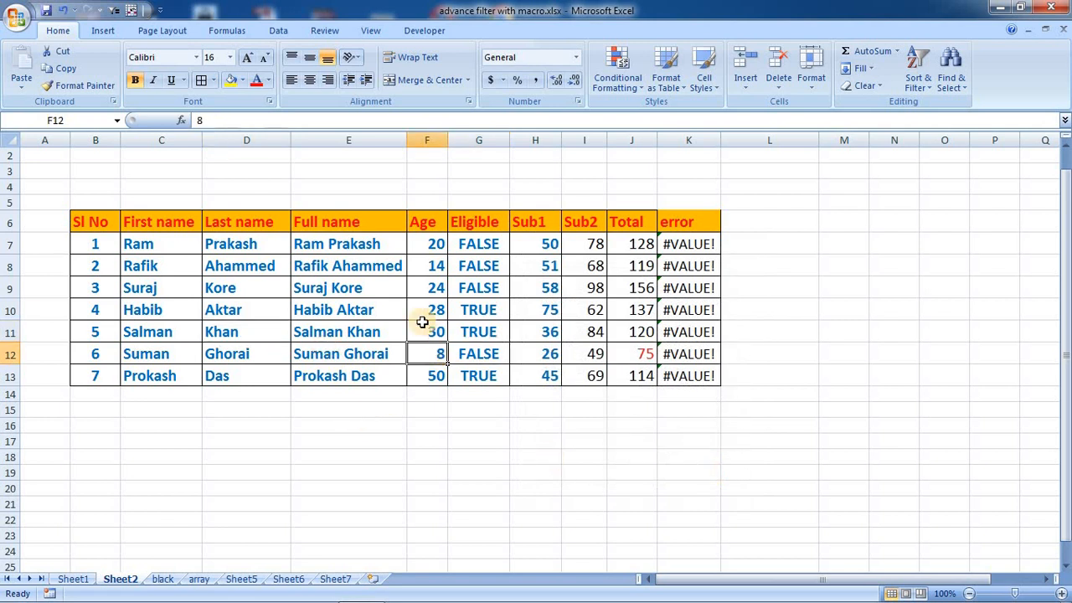
left_click(423, 332)
left_click(369, 305)
left_click(360, 287)
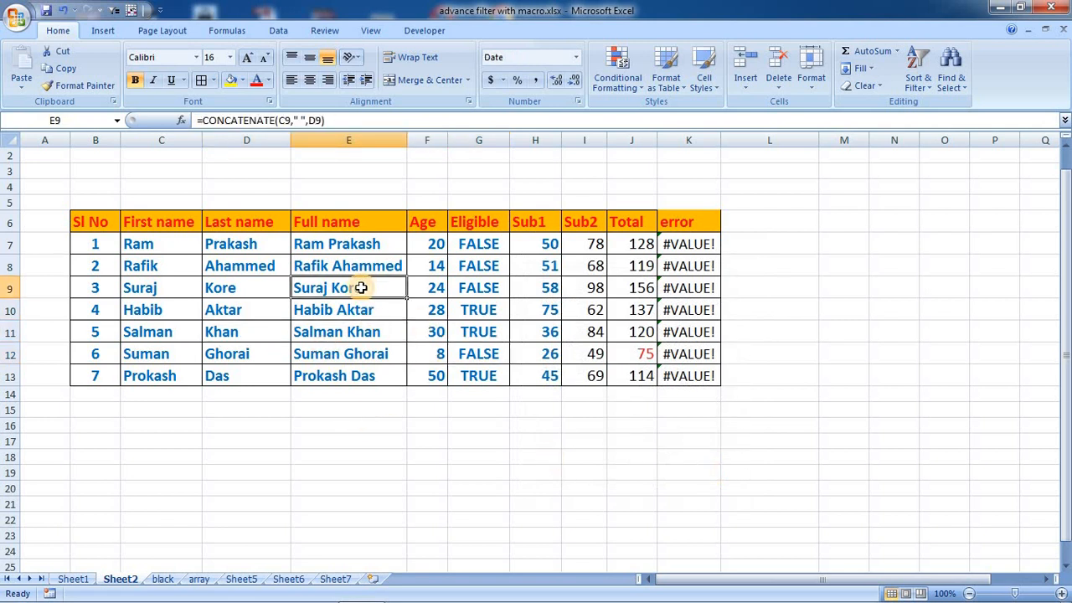